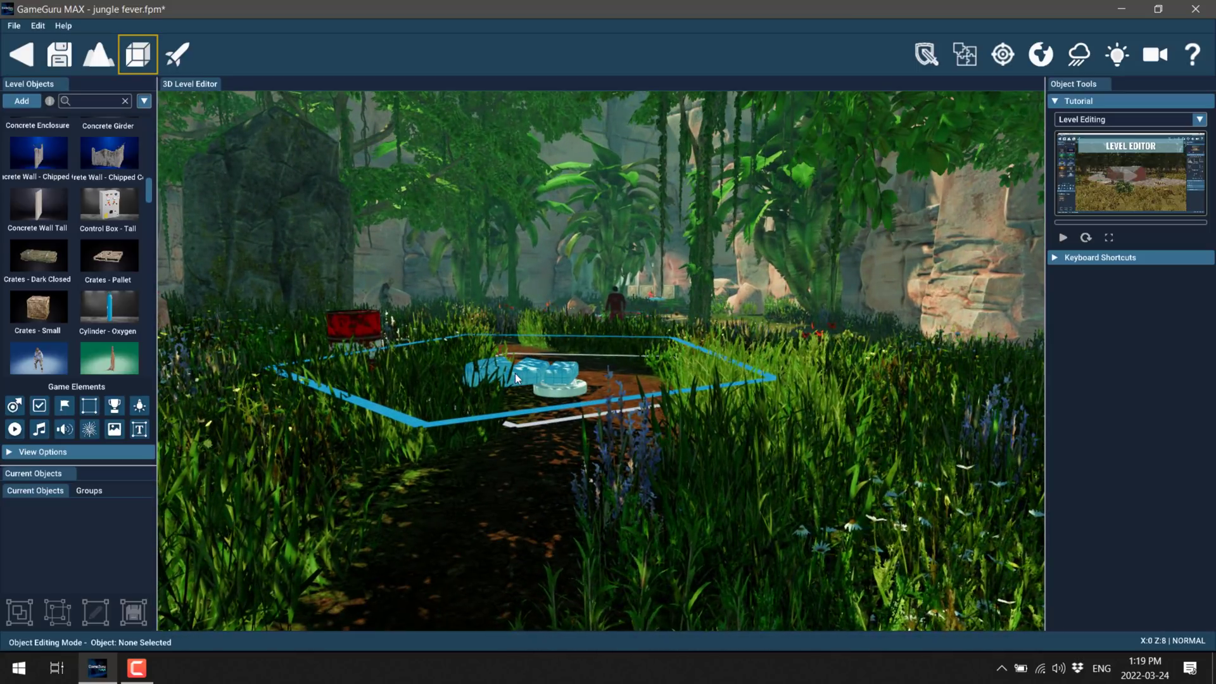
Step: Select the audio zone on the path and show its Soundinzone behaviour with the junglefever Sound0
left_click(516, 378)
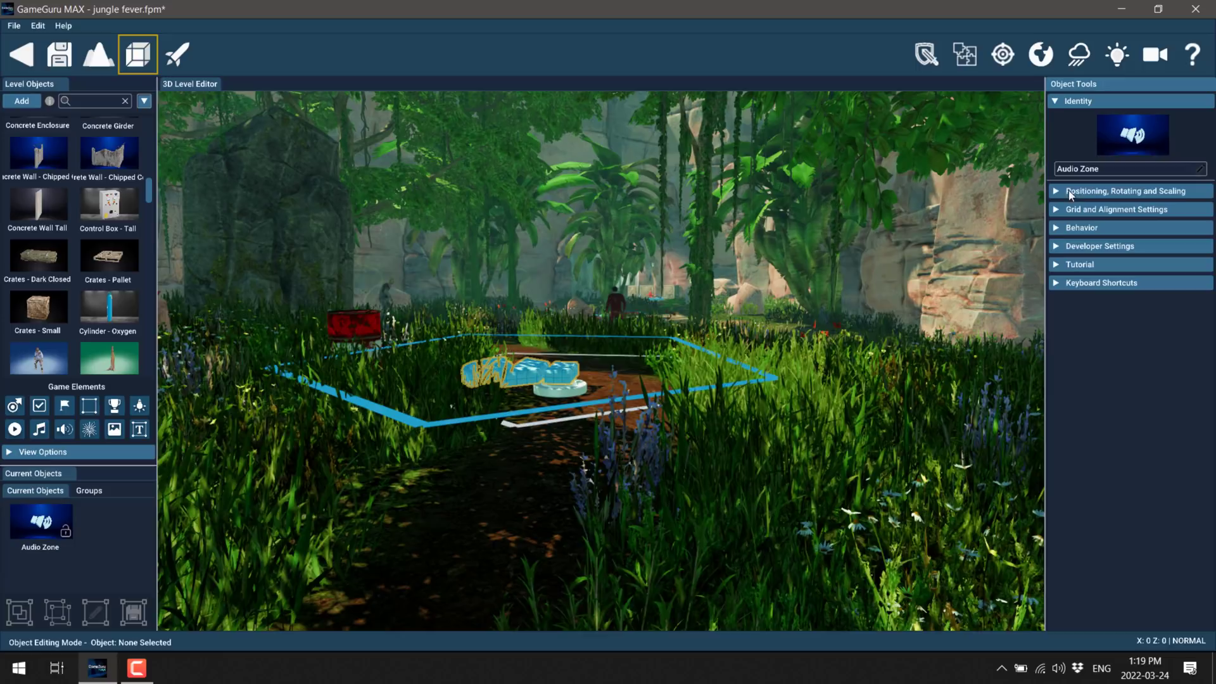
left_click(1060, 228)
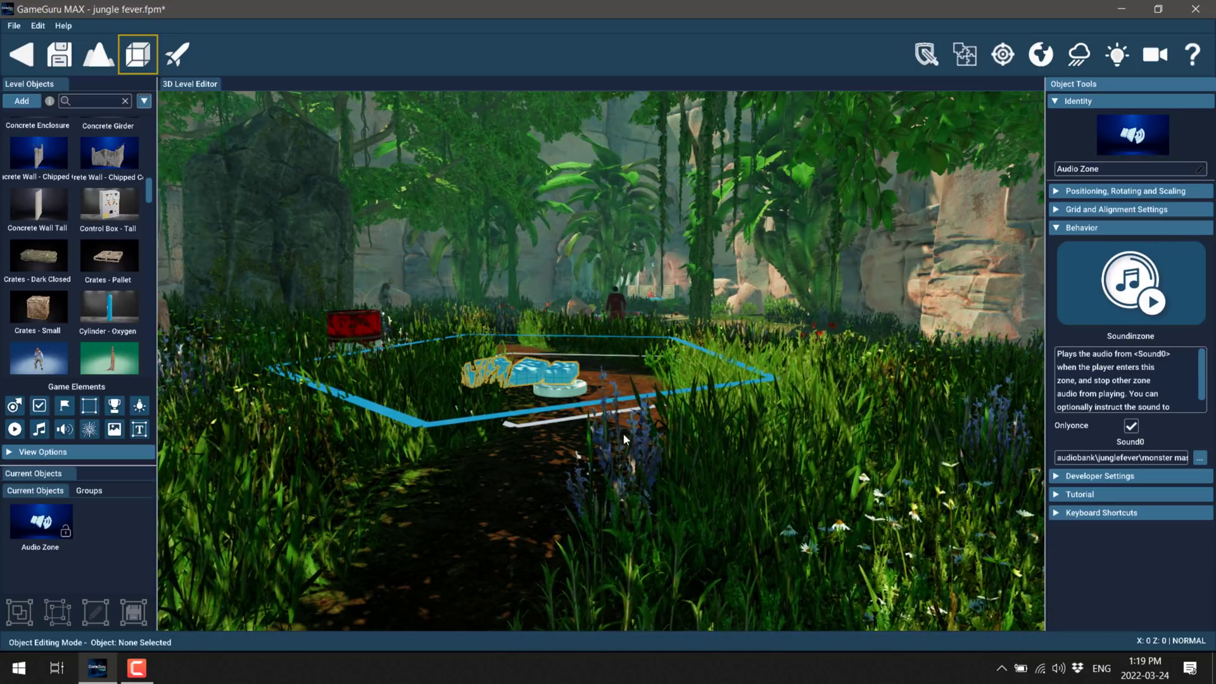
scroll(666, 374, "up", 3)
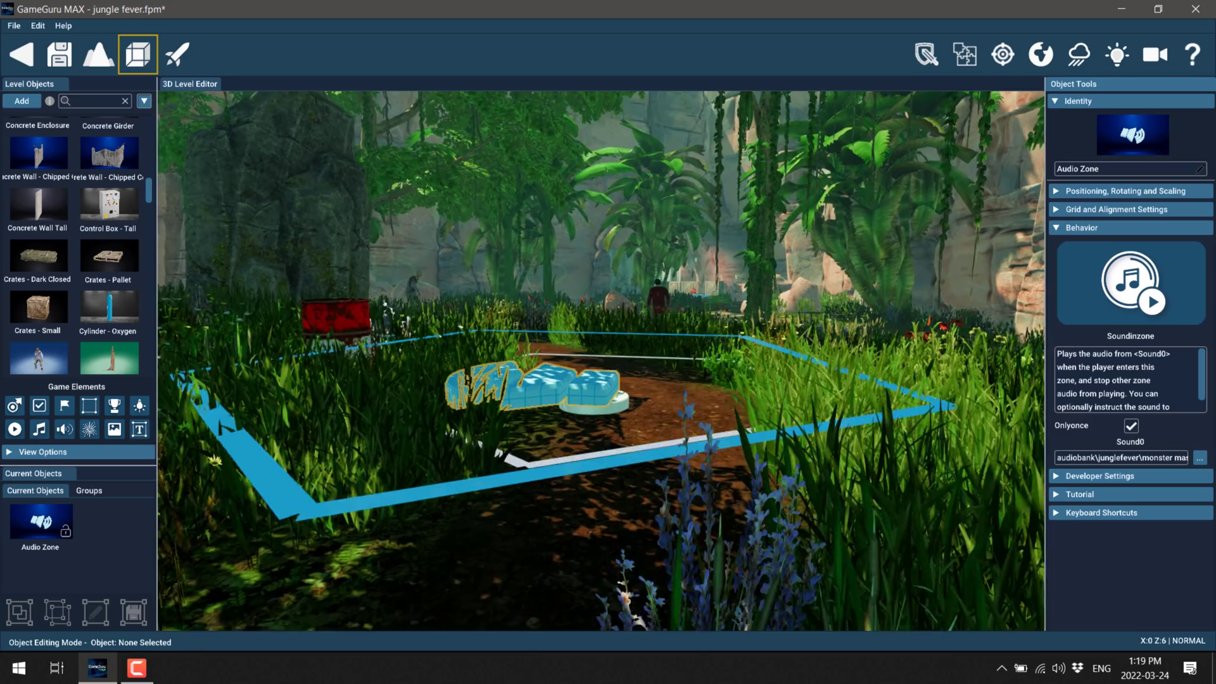
scroll(667, 374, "down", 3)
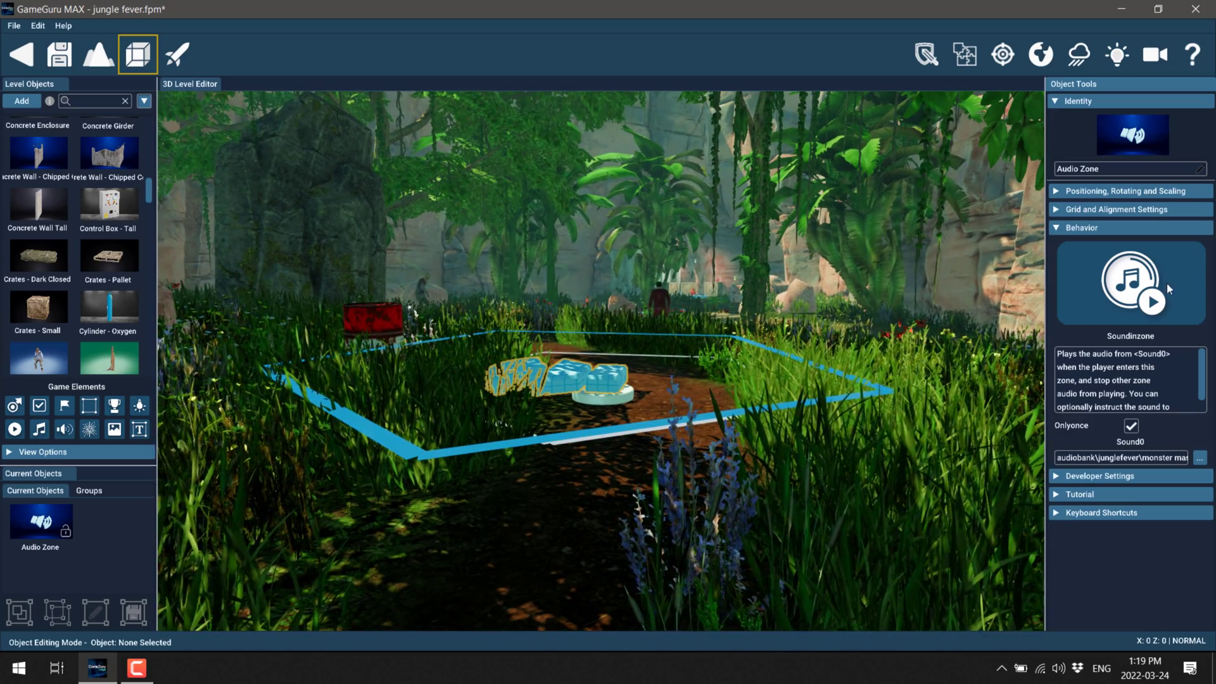
Step: Reveal the audio zone's markers\soundinzone.lua script under Developer Settings
left_click(1057, 476)
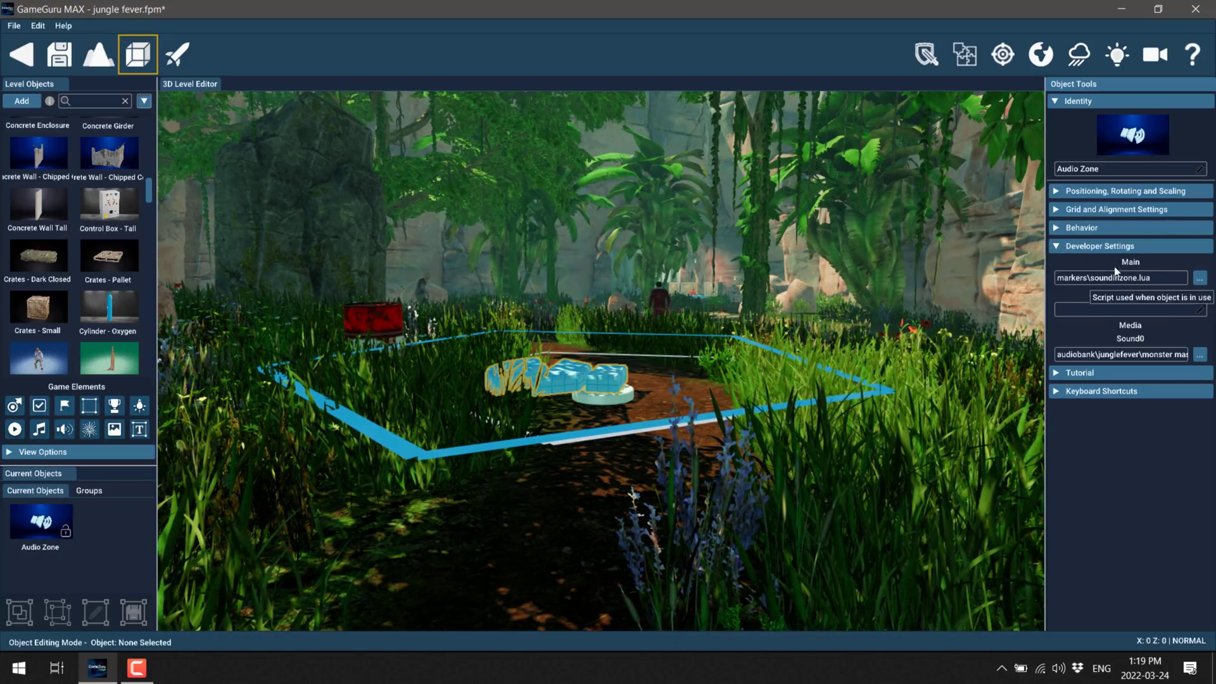
scroll(681, 318, "up", 5)
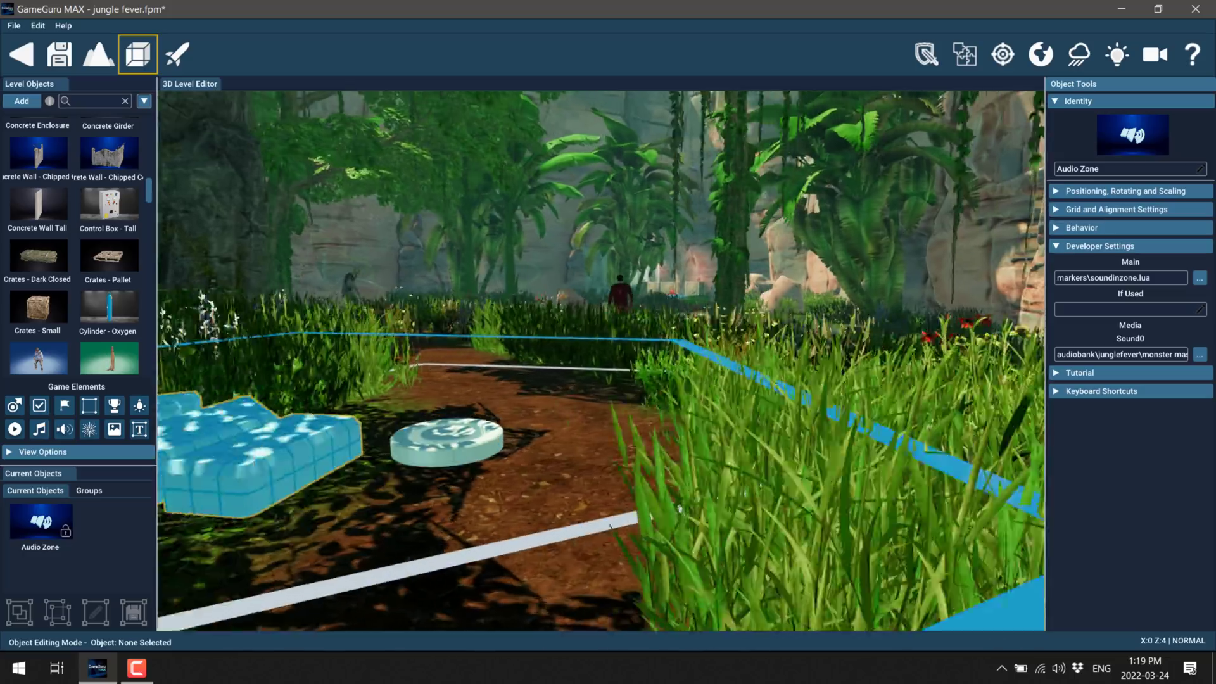
scroll(679, 509, "down", 10)
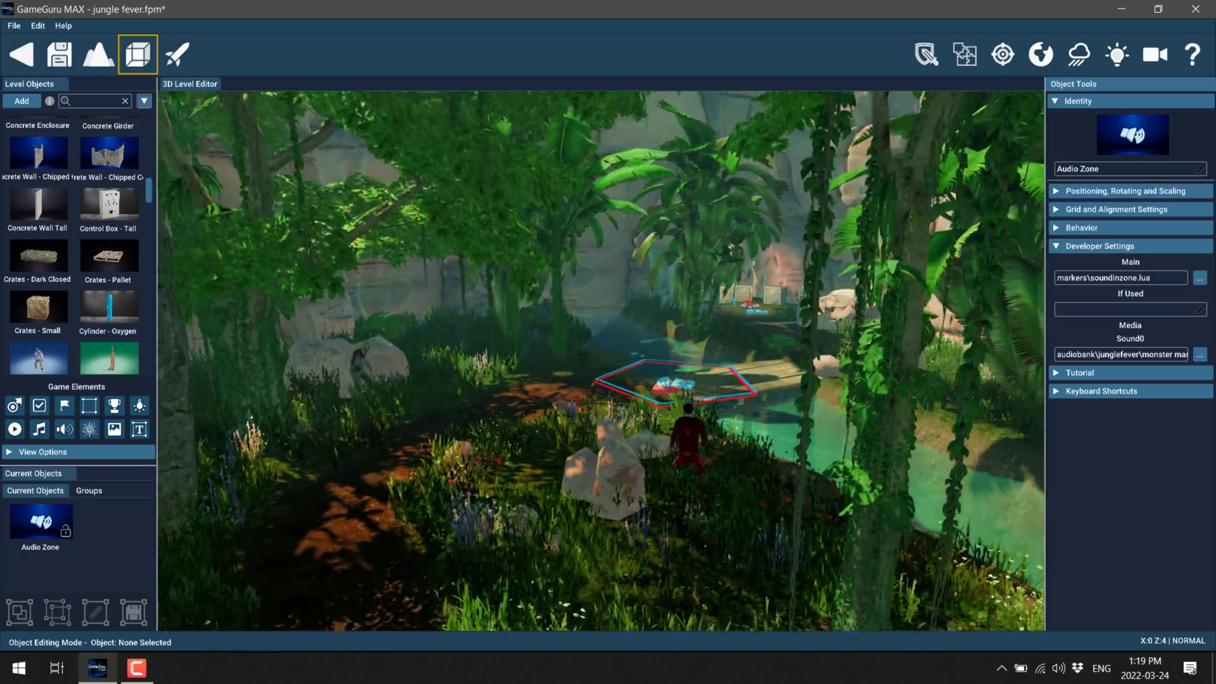
scroll(601, 361, "up", 8)
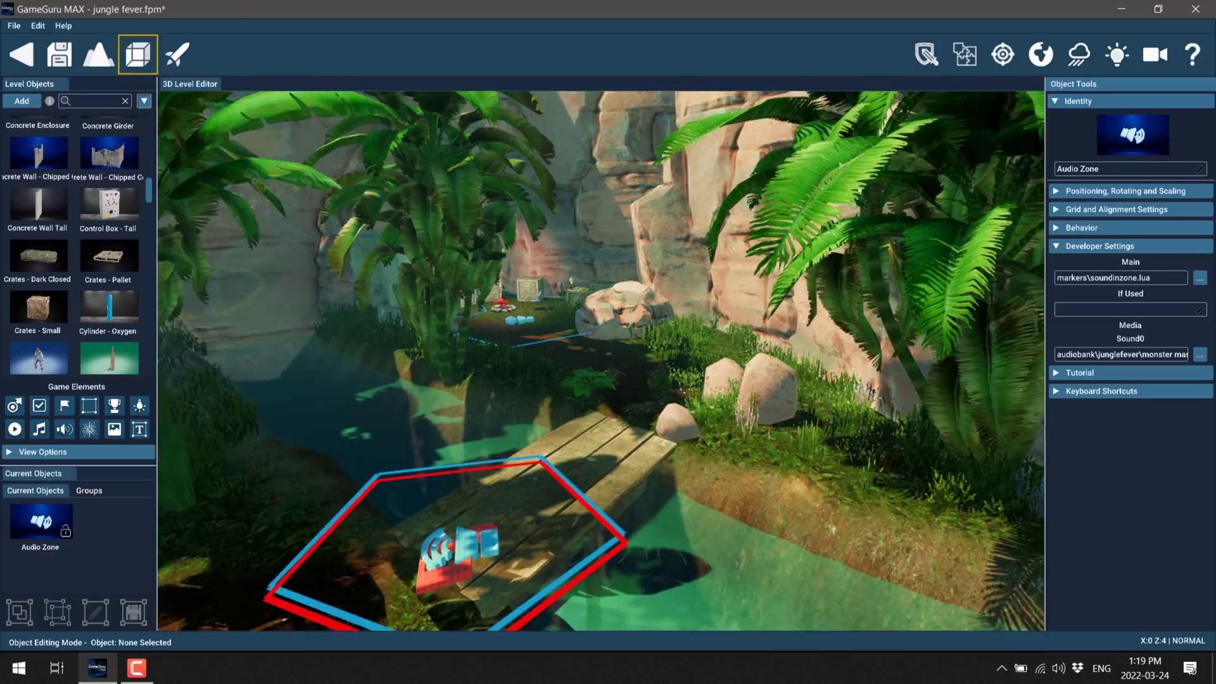
Step: Place a Rustic Raised Silo beside the wooden bridge
scroll(601, 361, "up", 4)
scroll(62, 249, "down", 8)
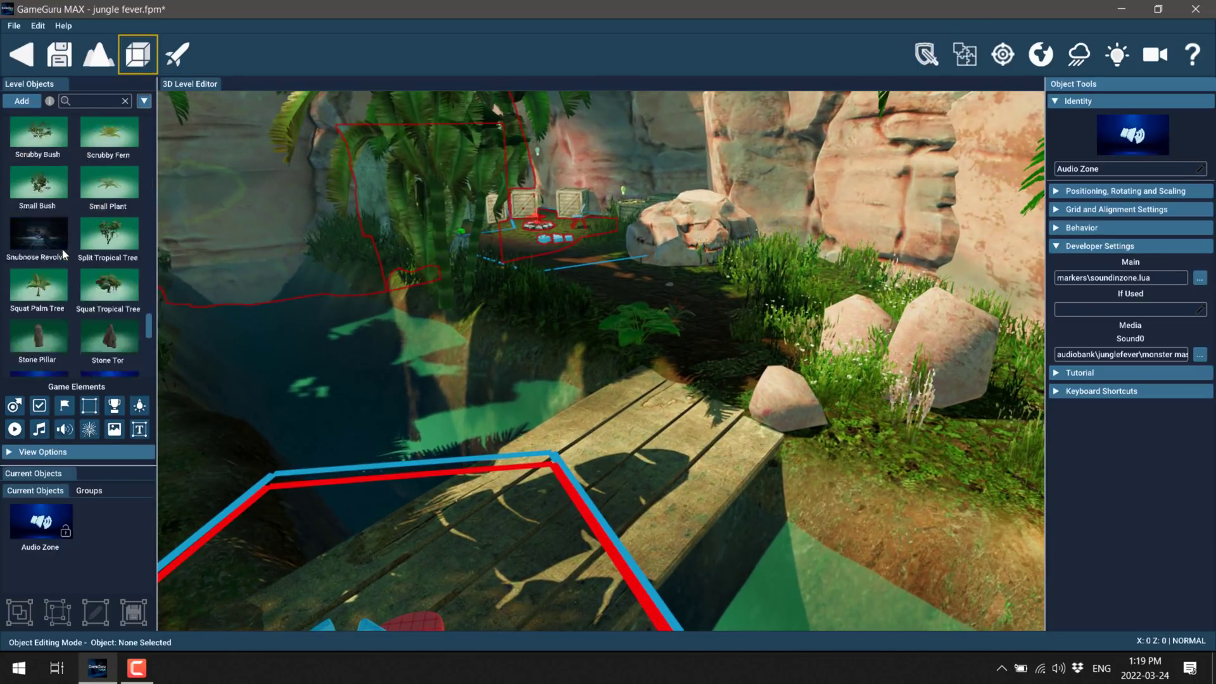
scroll(62, 253, "up", 5)
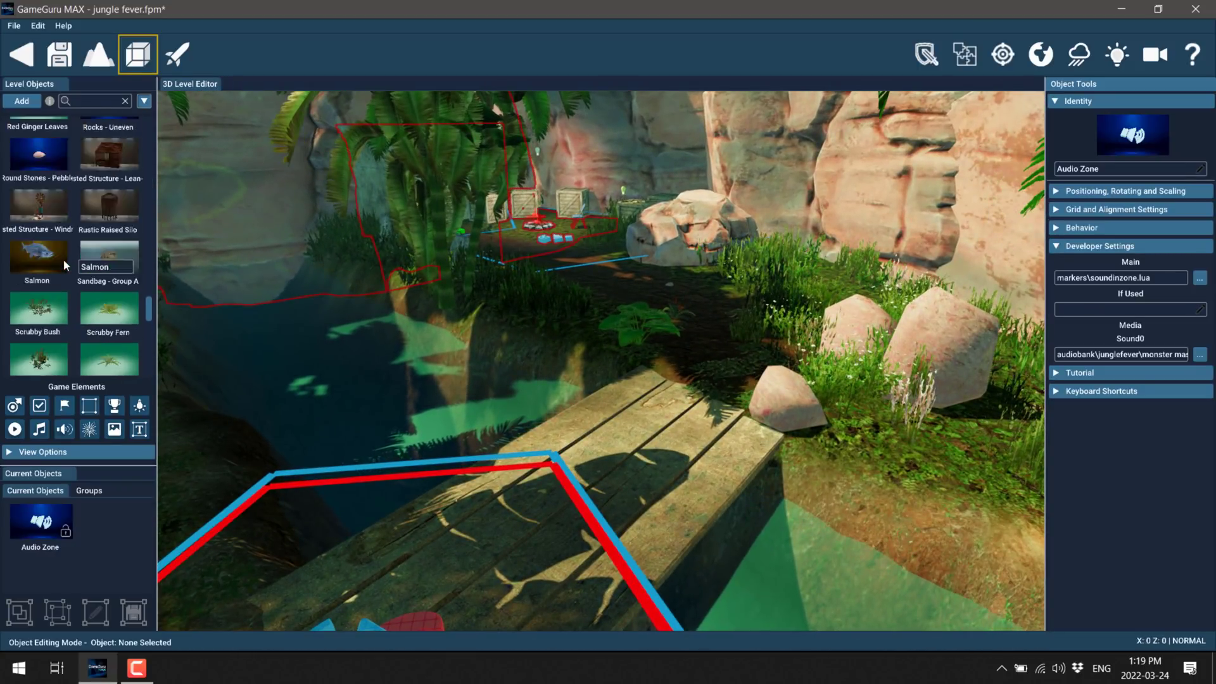
scroll(64, 260, "up", 1)
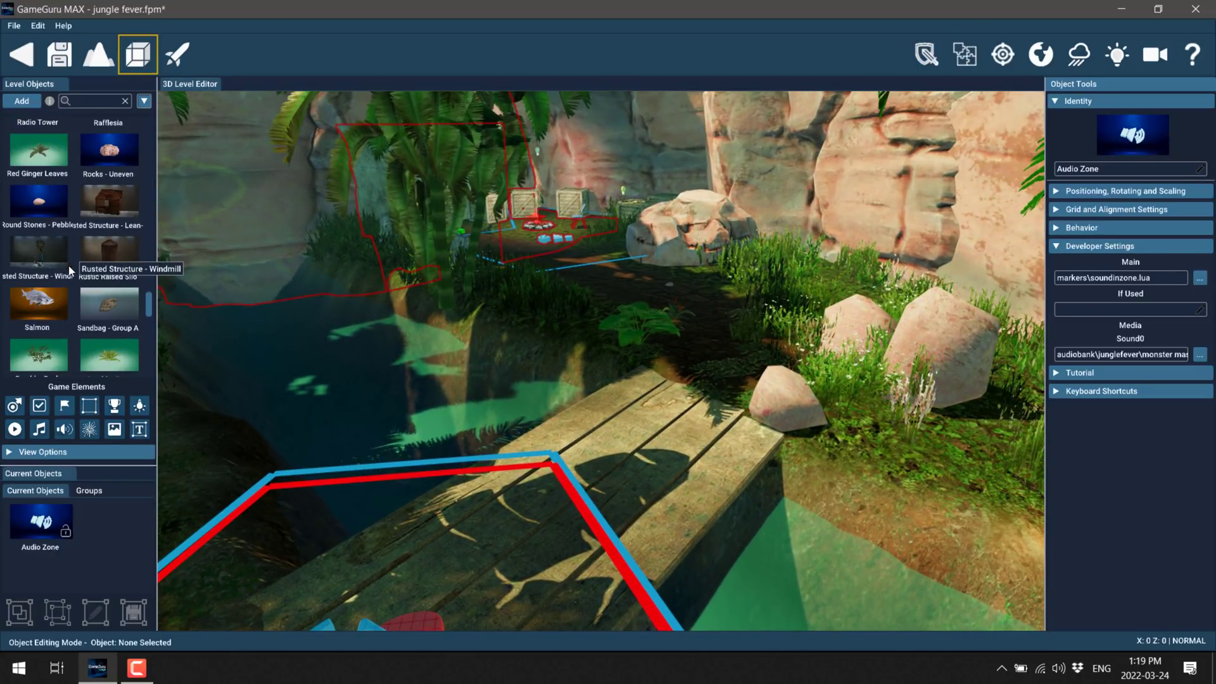
left_click(109, 248)
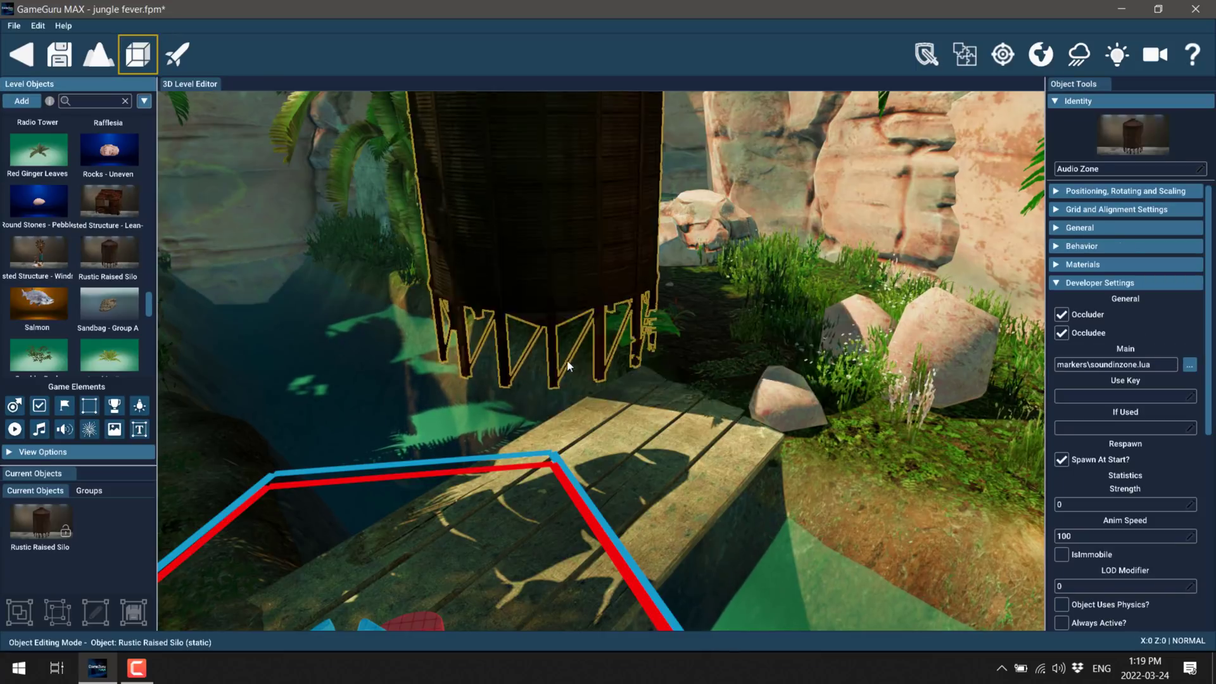
left_click(648, 404)
right_click_drag(648, 404, 615, 392)
Step: Bring in a Rabbit and position it on the jungle platform
scroll(105, 265, "up", 3)
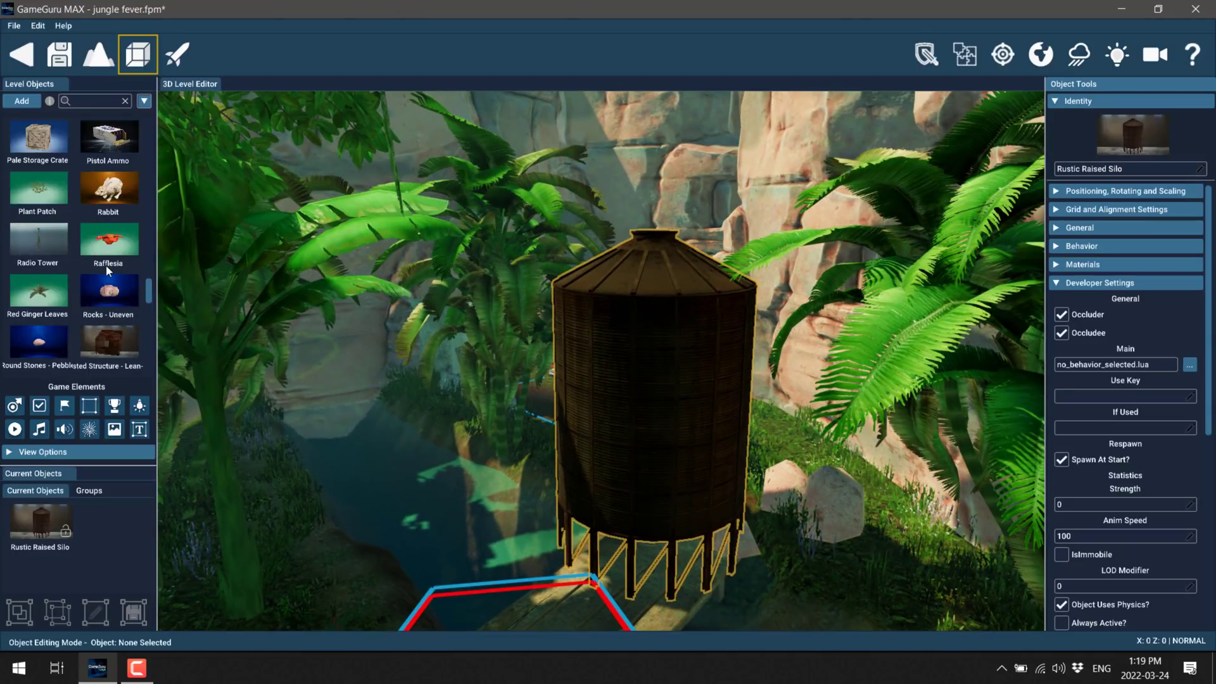
scroll(105, 265, "up", 1)
left_click(103, 222)
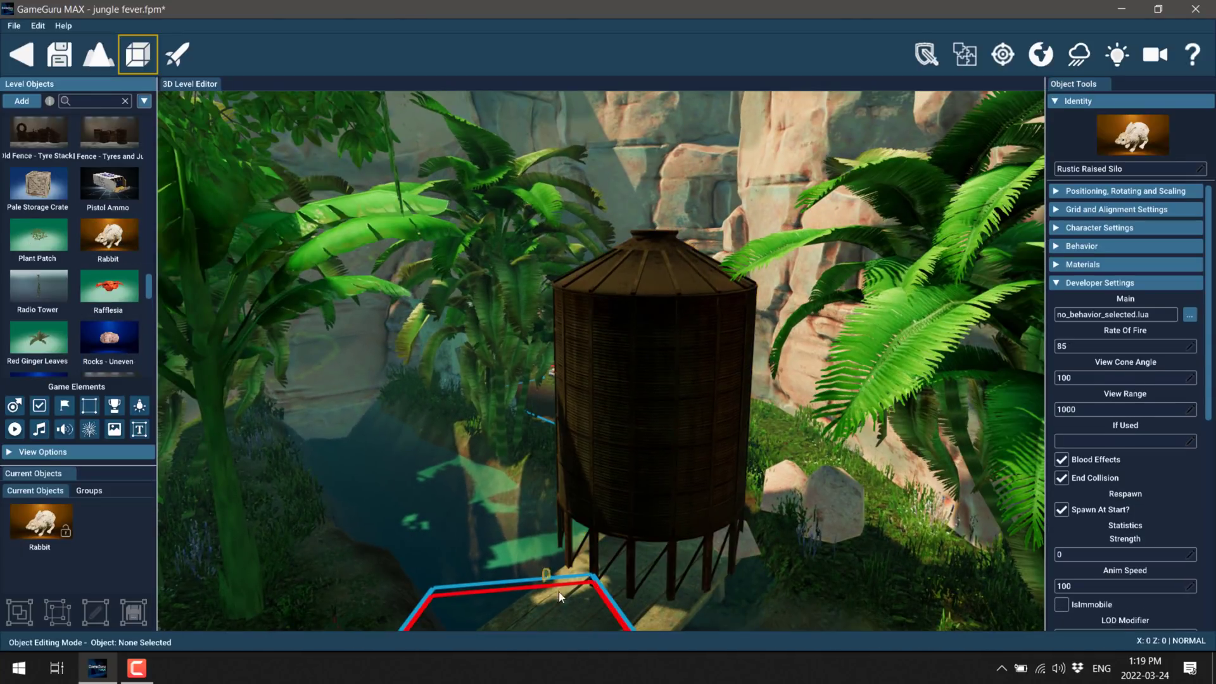
right_click_drag(573, 624, 573, 634)
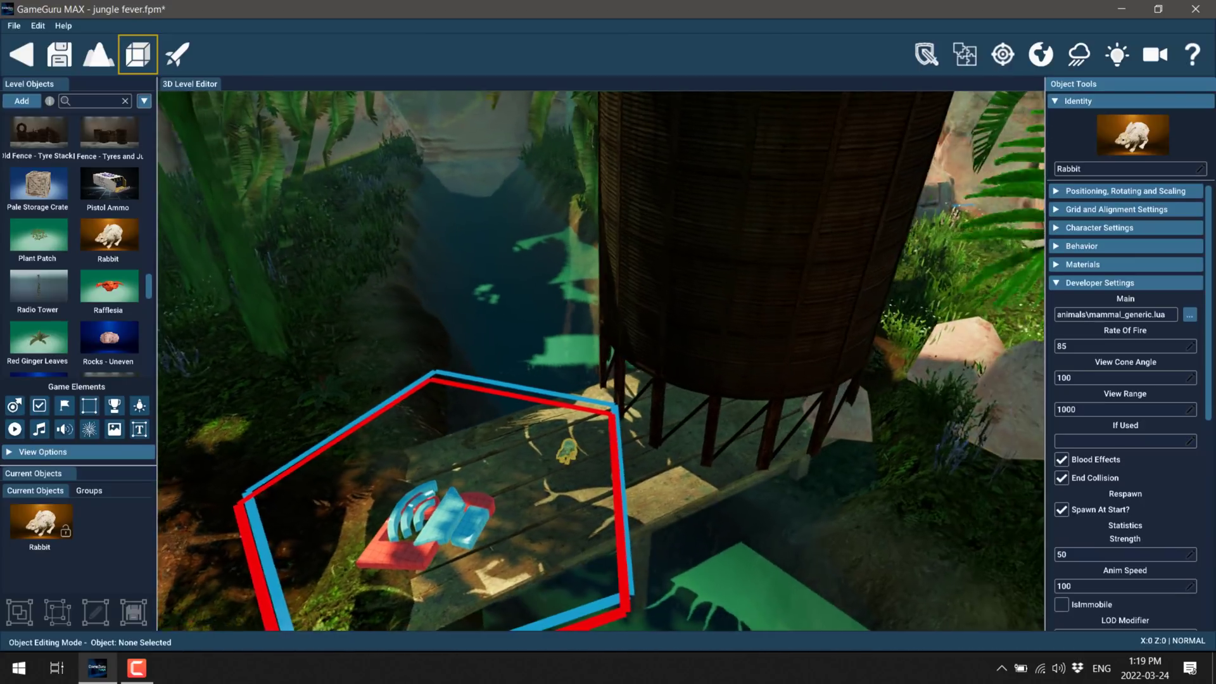
scroll(566, 451, "up", 5)
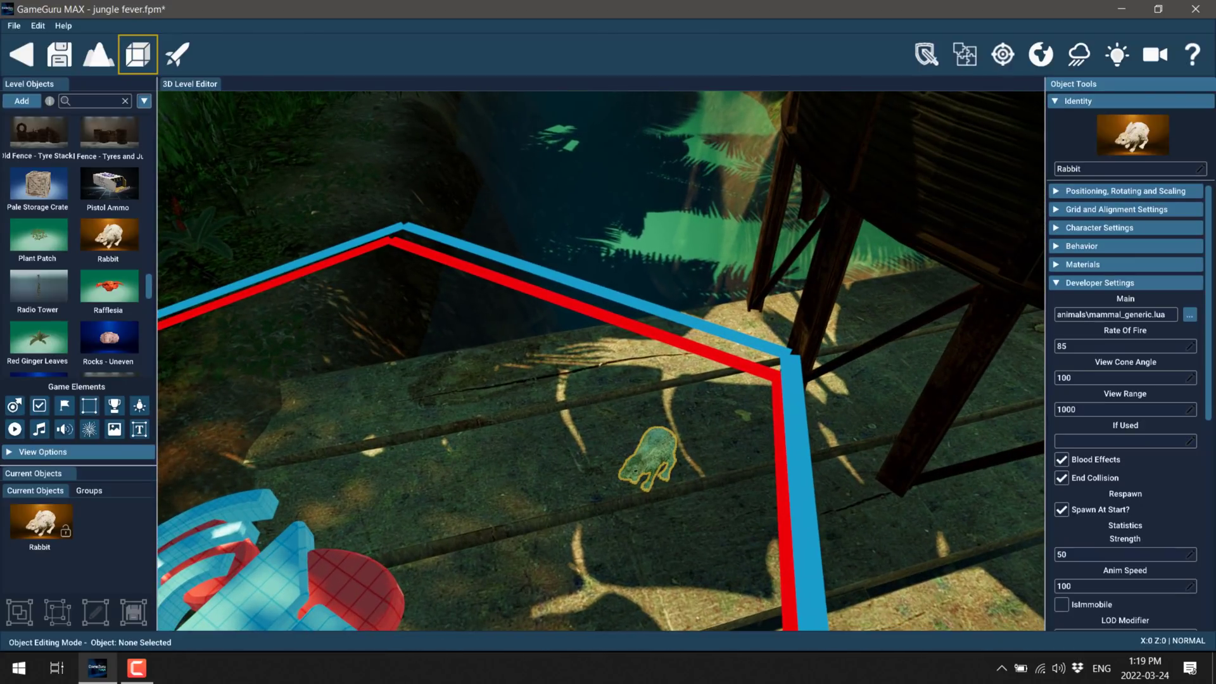
scroll(765, 575, "down", 5)
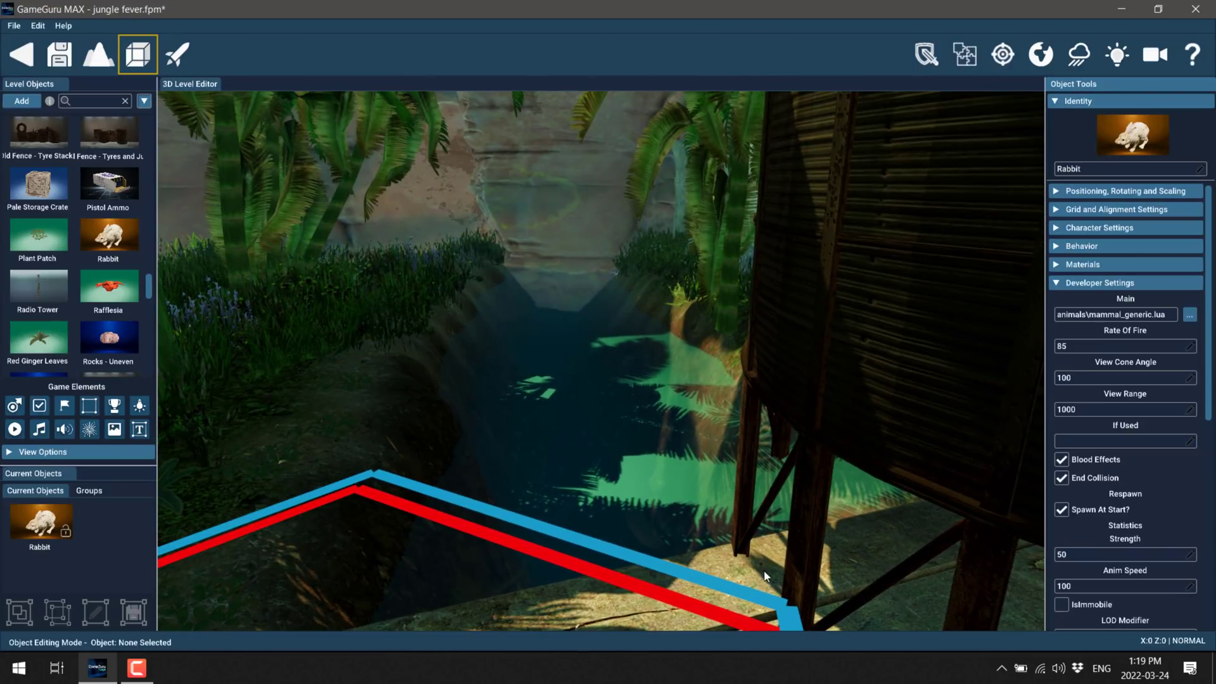
right_click_drag(764, 575, 975, 461)
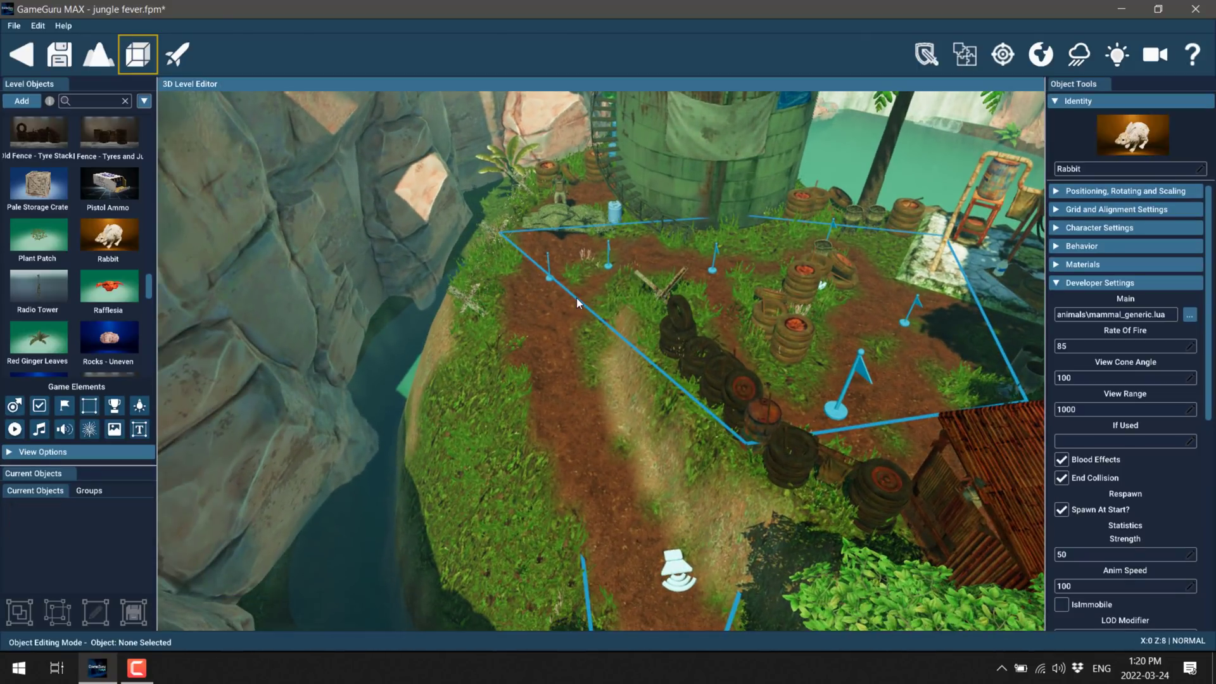
Step: Switch the level weather to the rain preset, showing it in the editor, and close Weather
left_click(1003, 56)
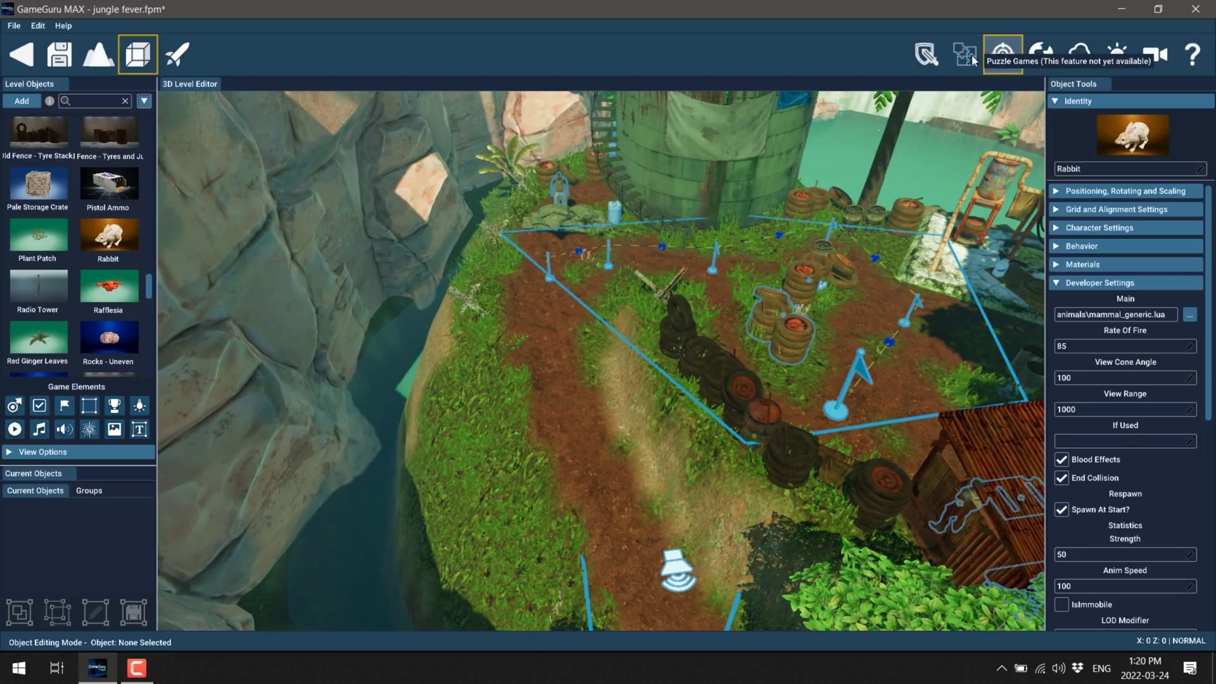
left_click(1003, 55)
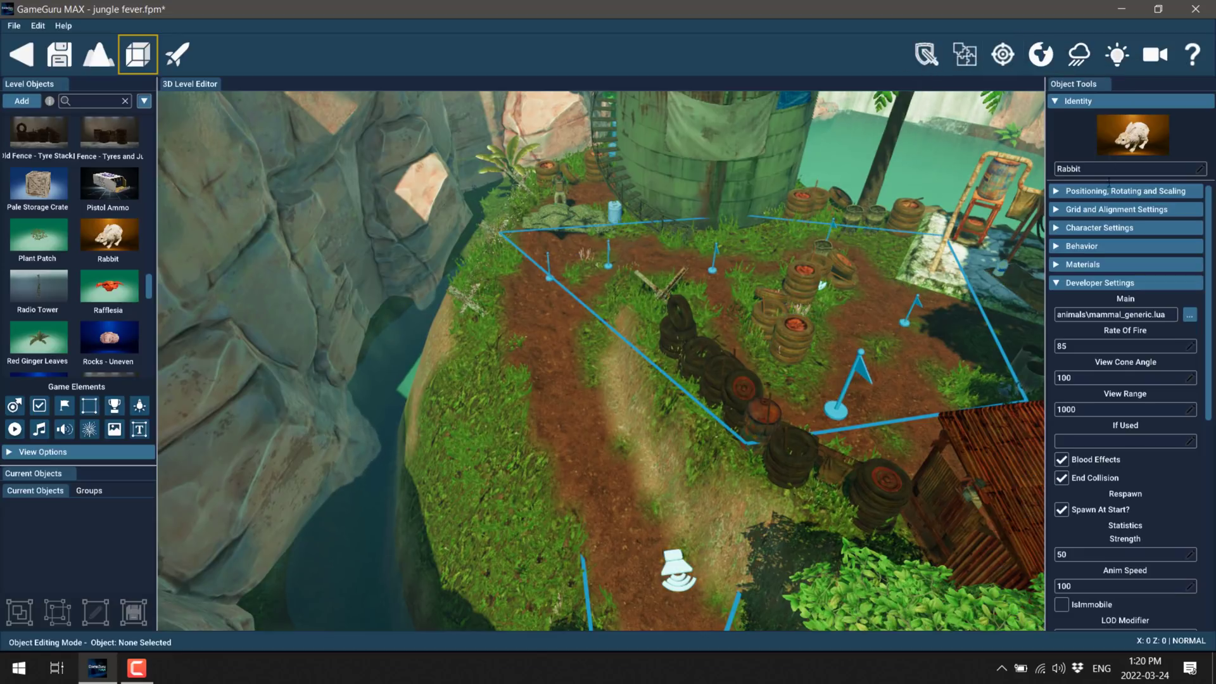
left_click(1079, 54)
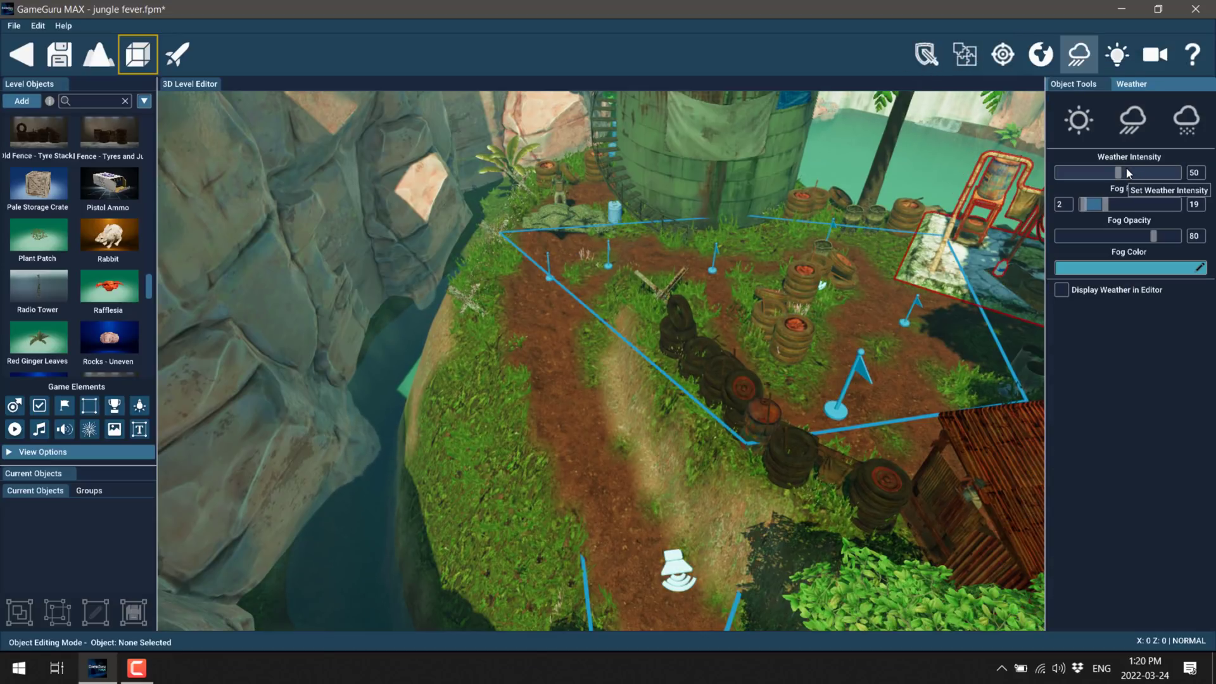
left_click(1134, 127)
scroll(932, 219, "down", 5)
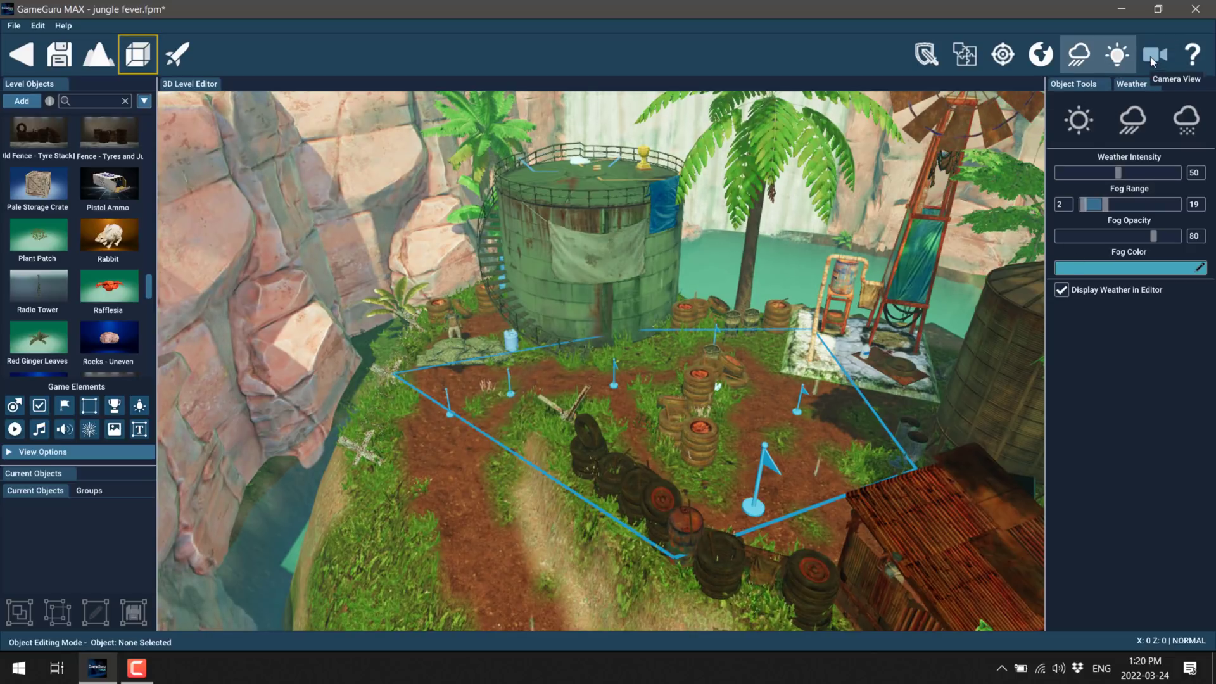
left_click(1153, 55)
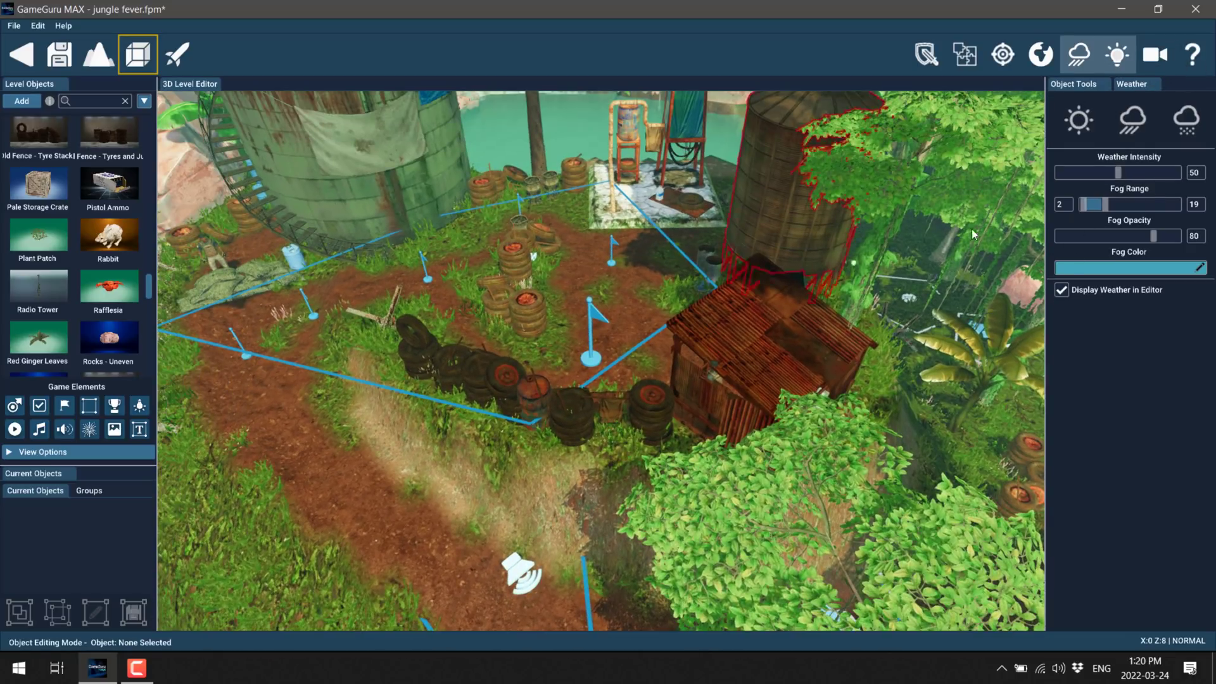
left_click(1076, 84)
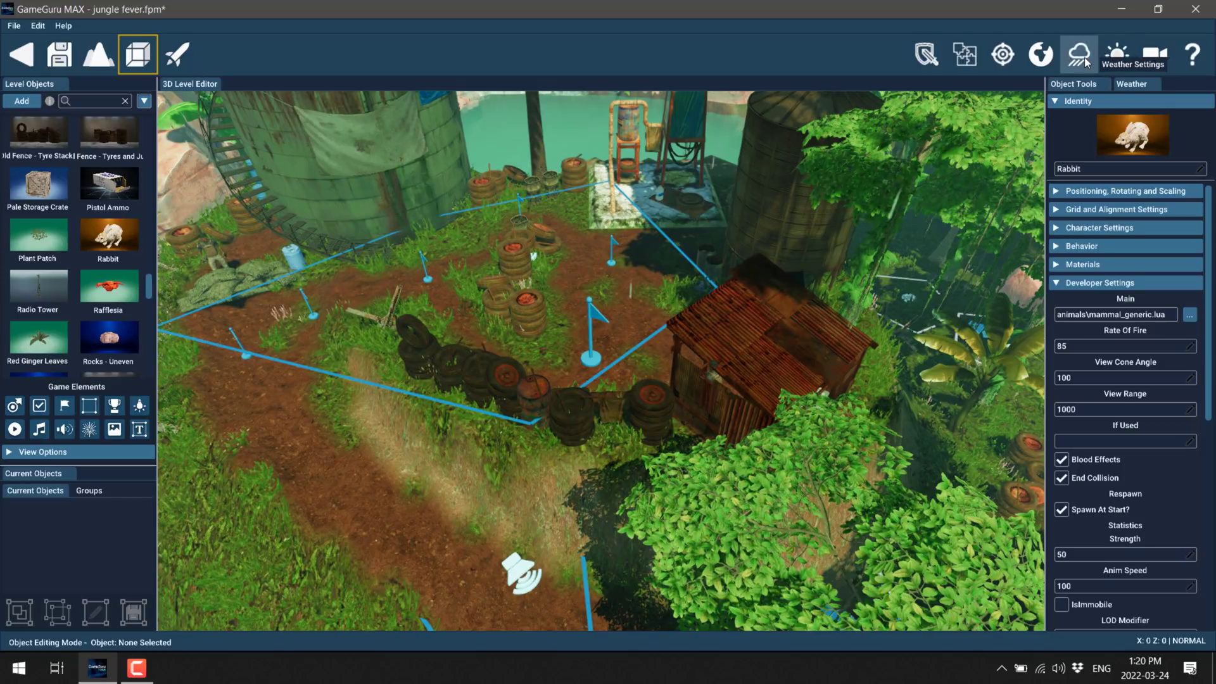
left_click(1086, 61)
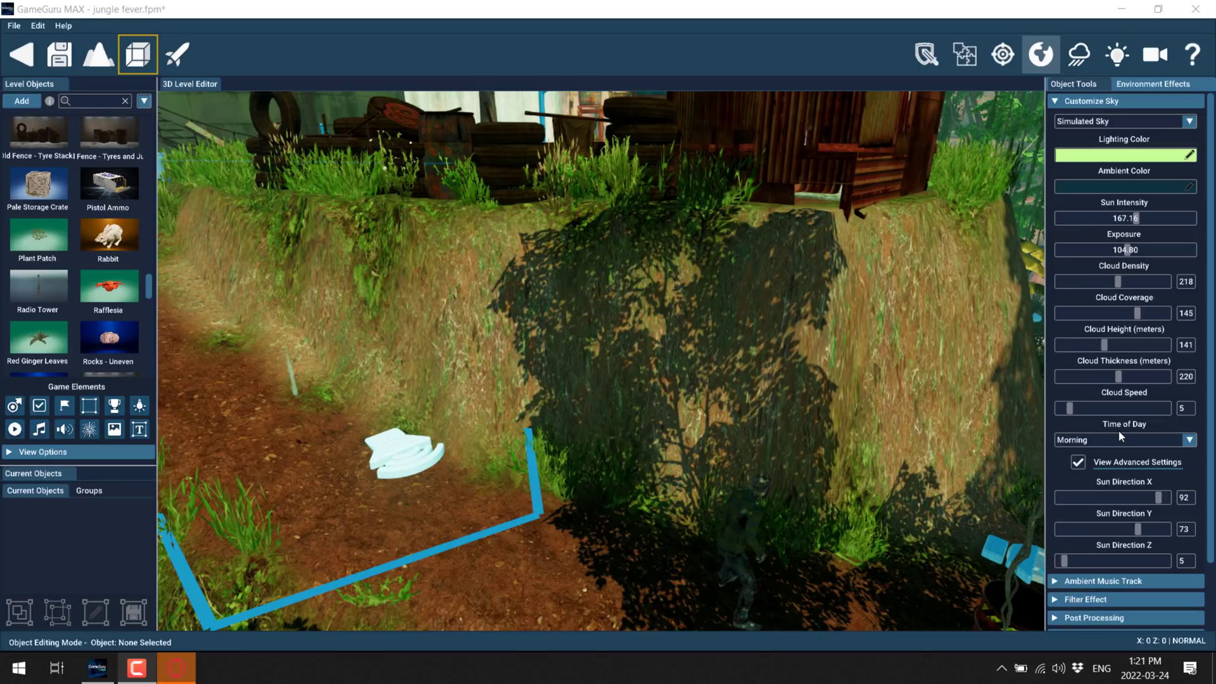
Step: Set time of day to Midday and cloud height to 177; show the rainforest.wav ambient track
scroll(1192, 440, "down", 2)
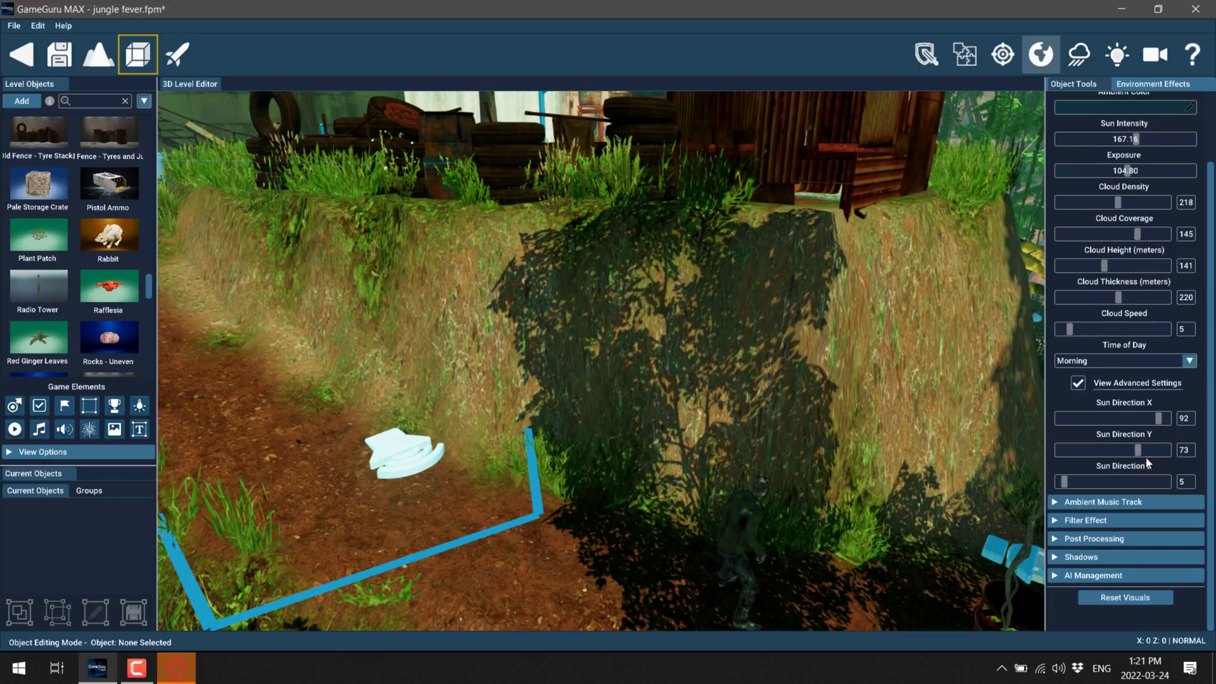
left_click(1191, 361)
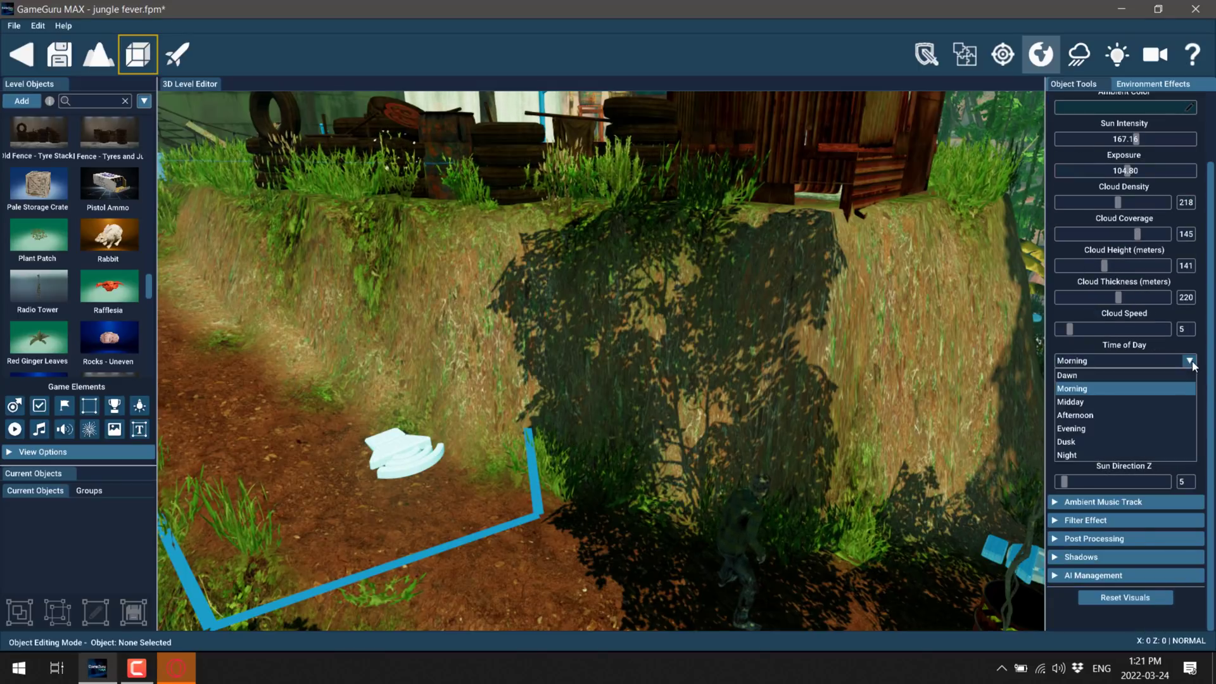
left_click(1084, 443)
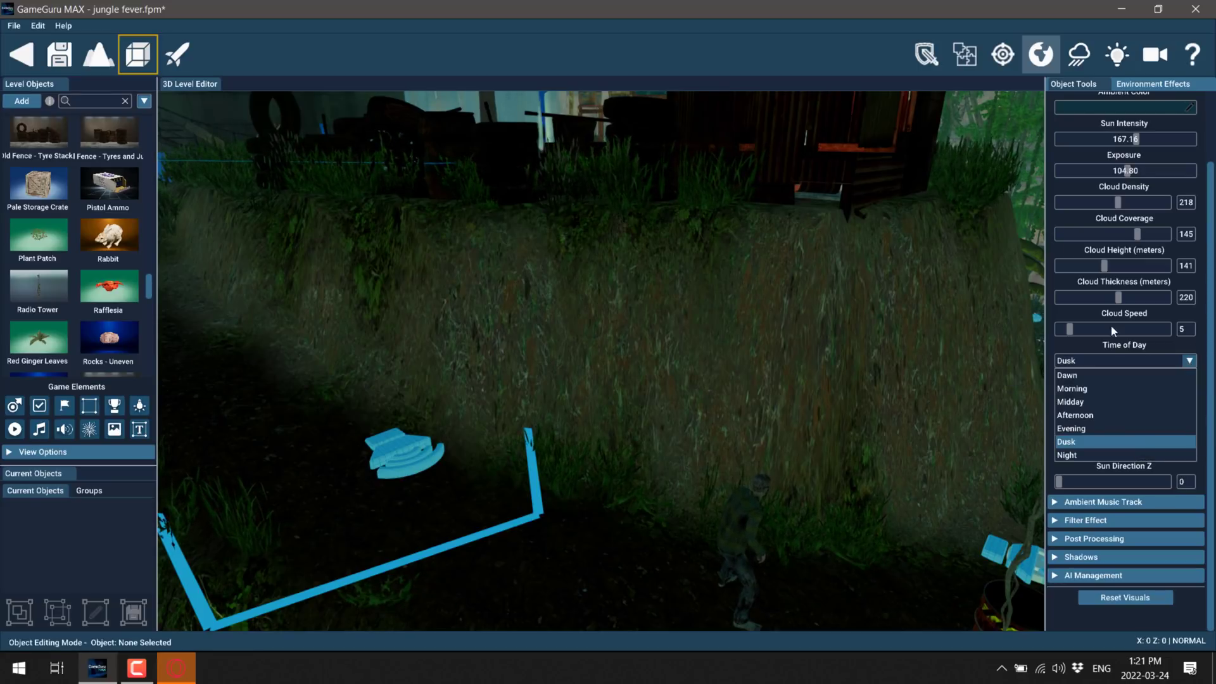
left_click(1070, 402)
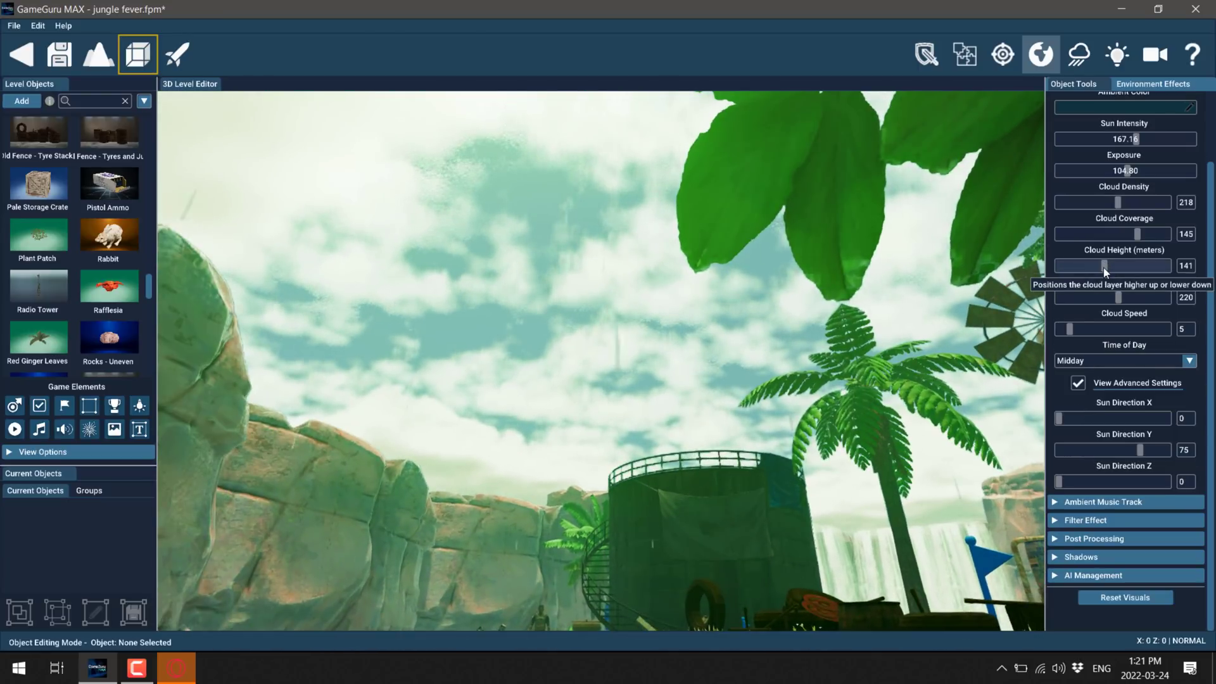
left_click_drag(1104, 266, 1115, 267)
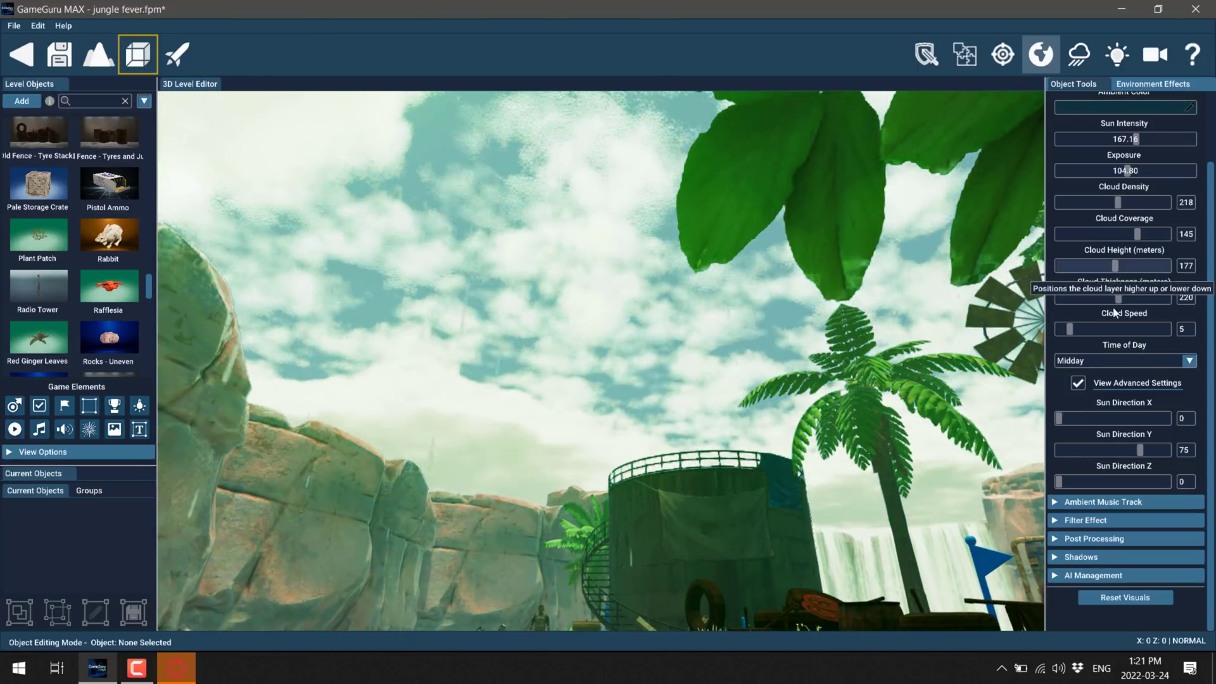
left_click(1060, 501)
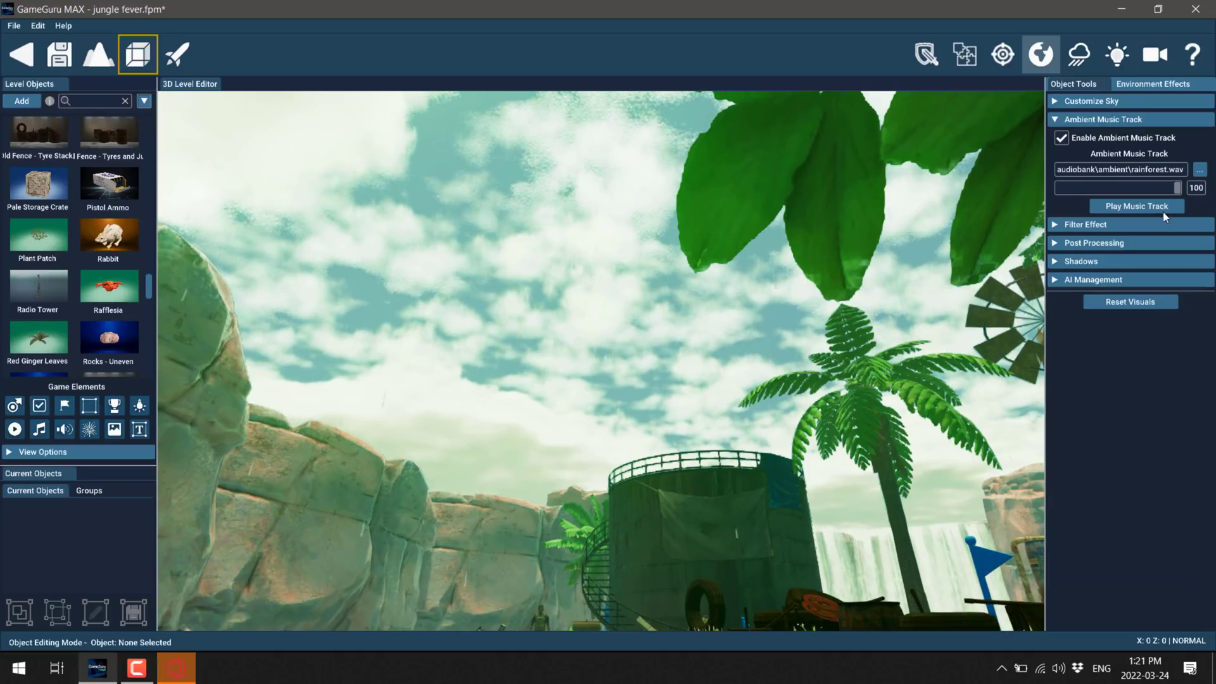
Step: Preview several colour filters, keep a natural-looking one, and show the Post Processing settings
left_click(1085, 225)
scroll(1160, 322, "down", 5)
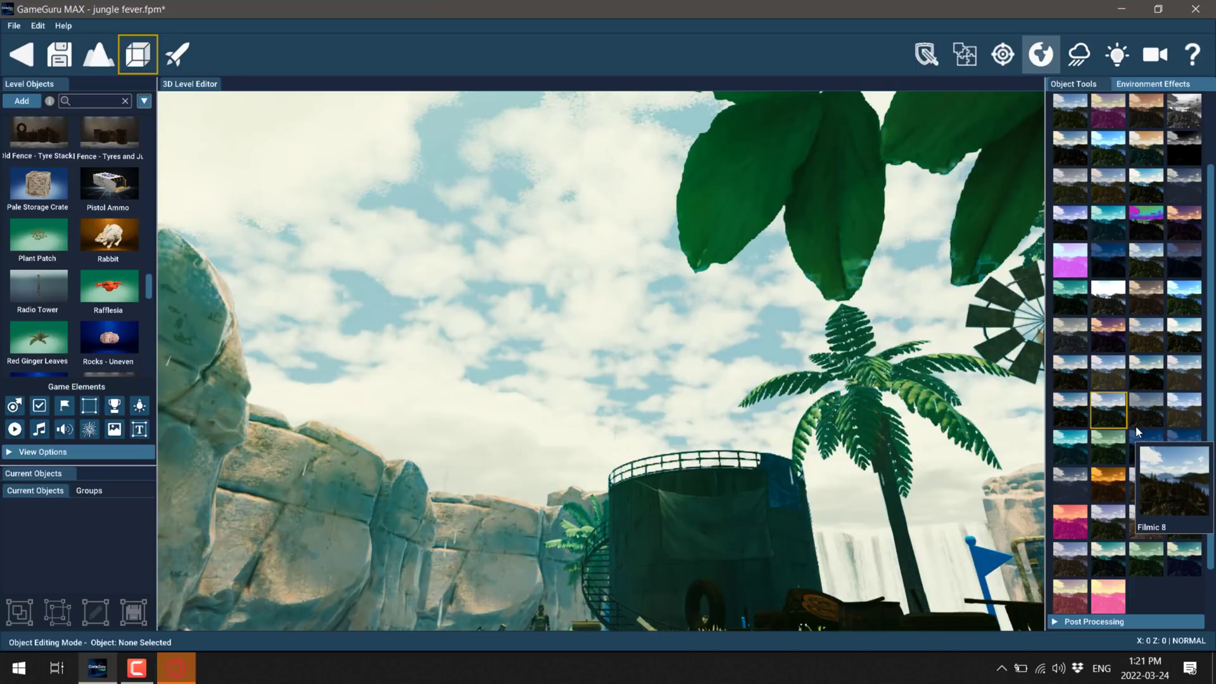
left_click(1135, 450)
right_click_drag(806, 446, 808, 501)
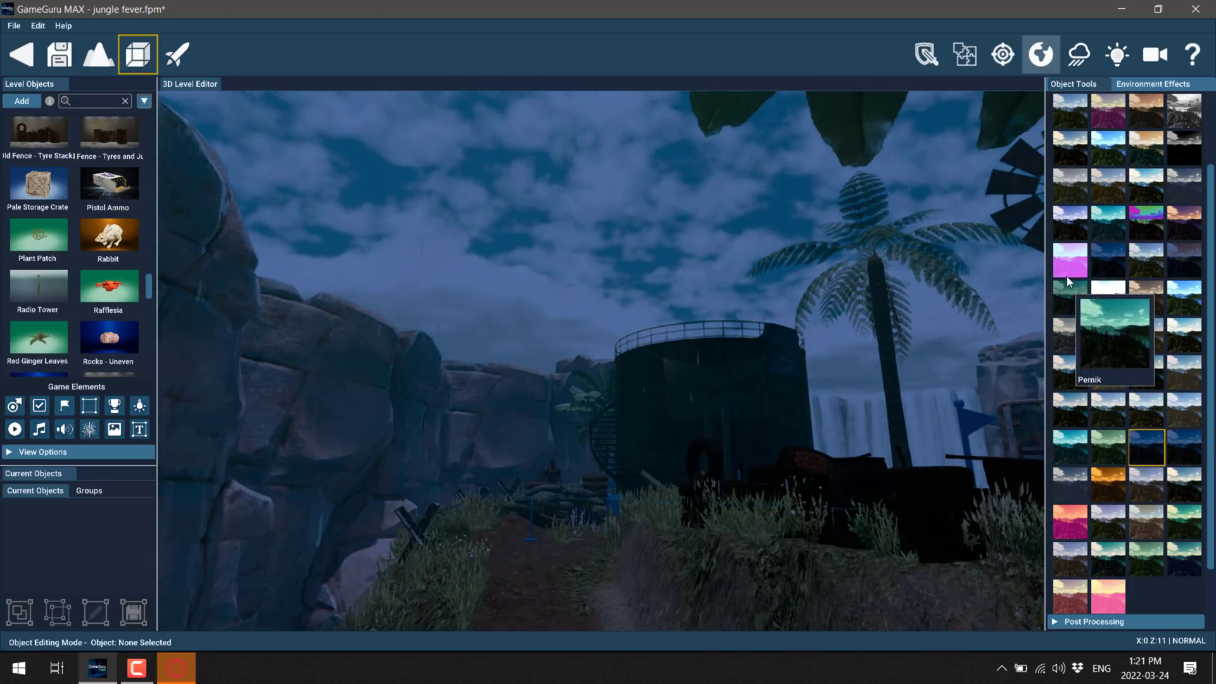
left_click(1070, 260)
left_click(1070, 185)
right_click_drag(879, 418, 880, 456)
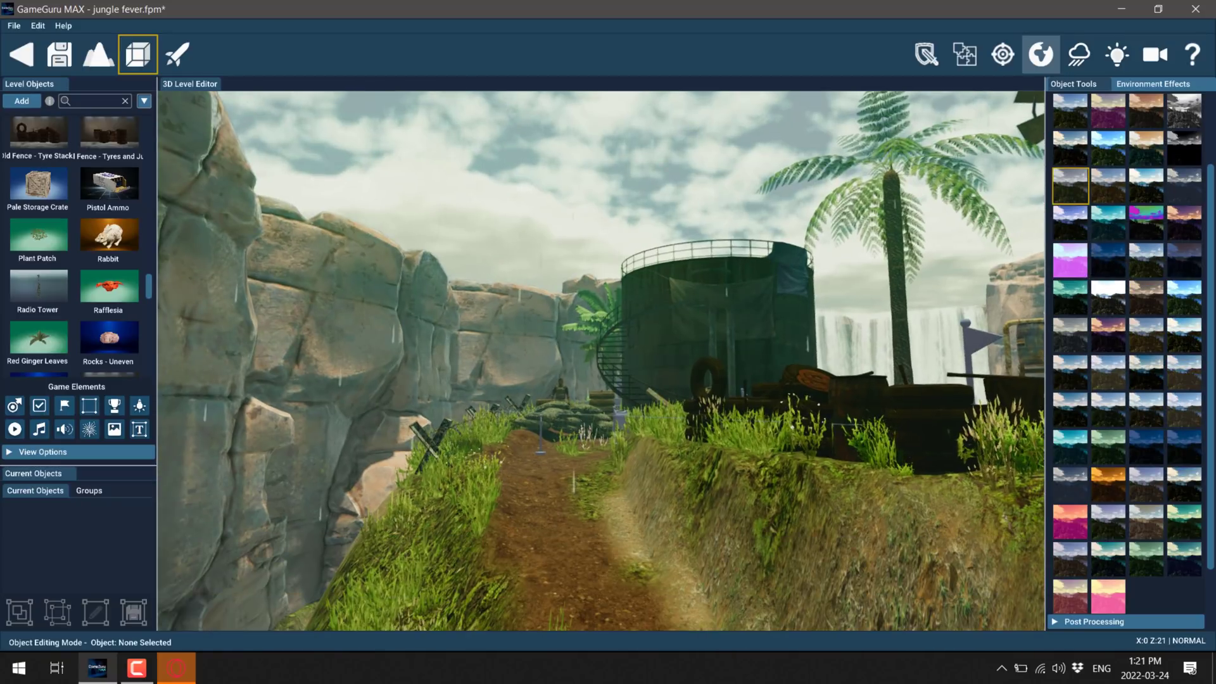
scroll(1130, 442, "down", 2)
left_click(1055, 540)
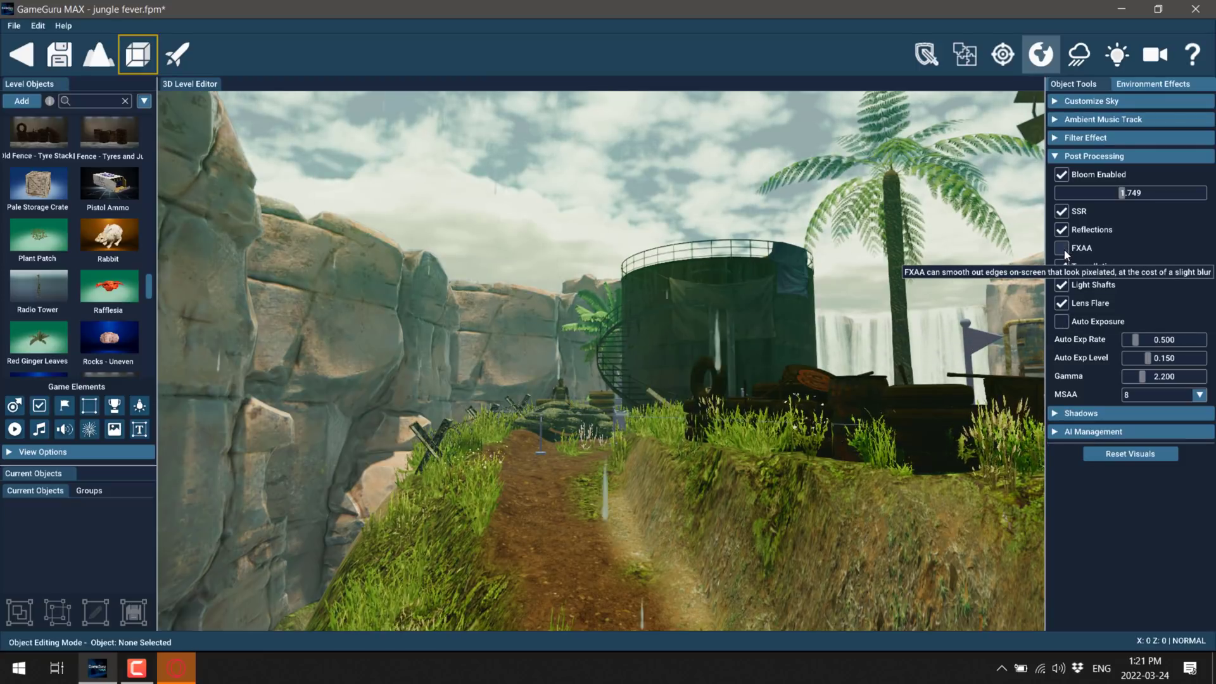
Step: Enable FXAA, set bloom to 2.132 and auto exposure rate to 0.538, then show Shadows
left_click(1062, 229)
left_click(1063, 229)
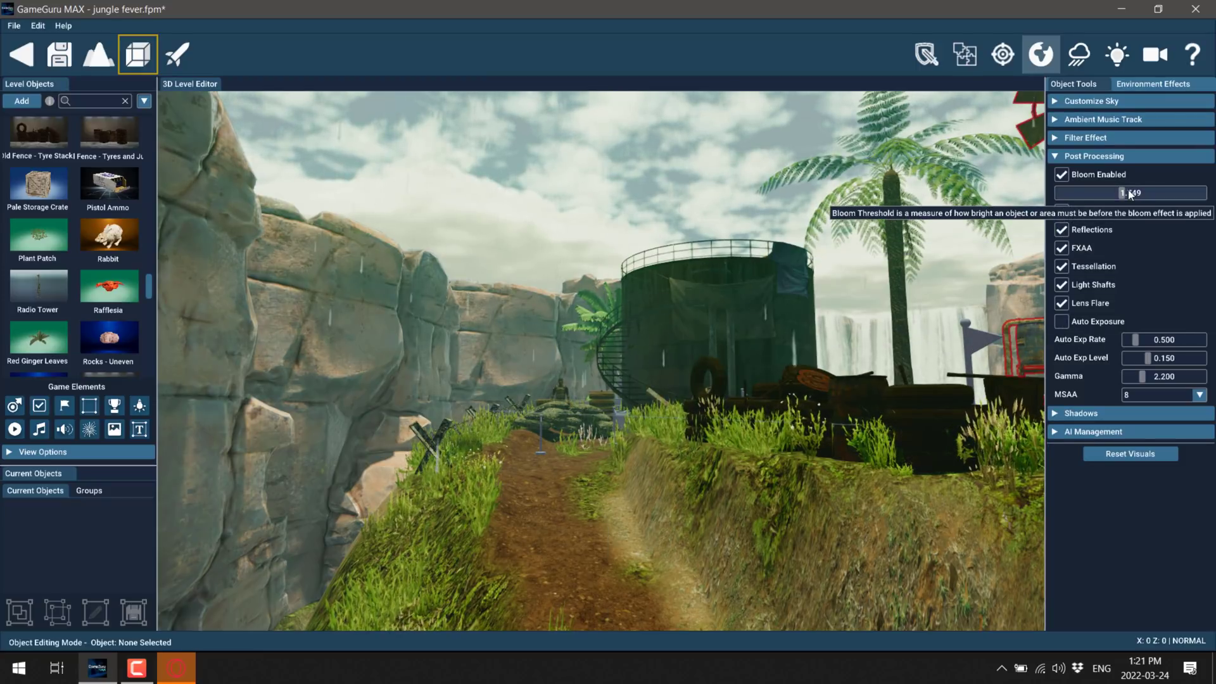
left_click_drag(1121, 193, 1134, 193)
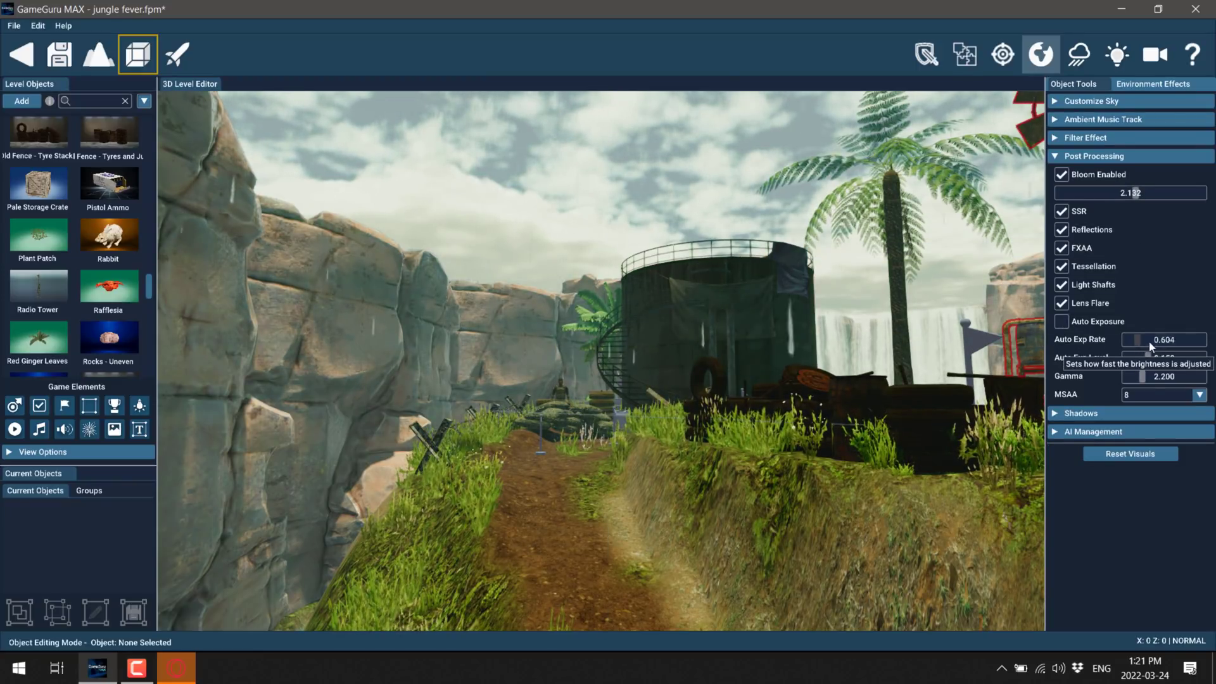
left_click(1136, 339)
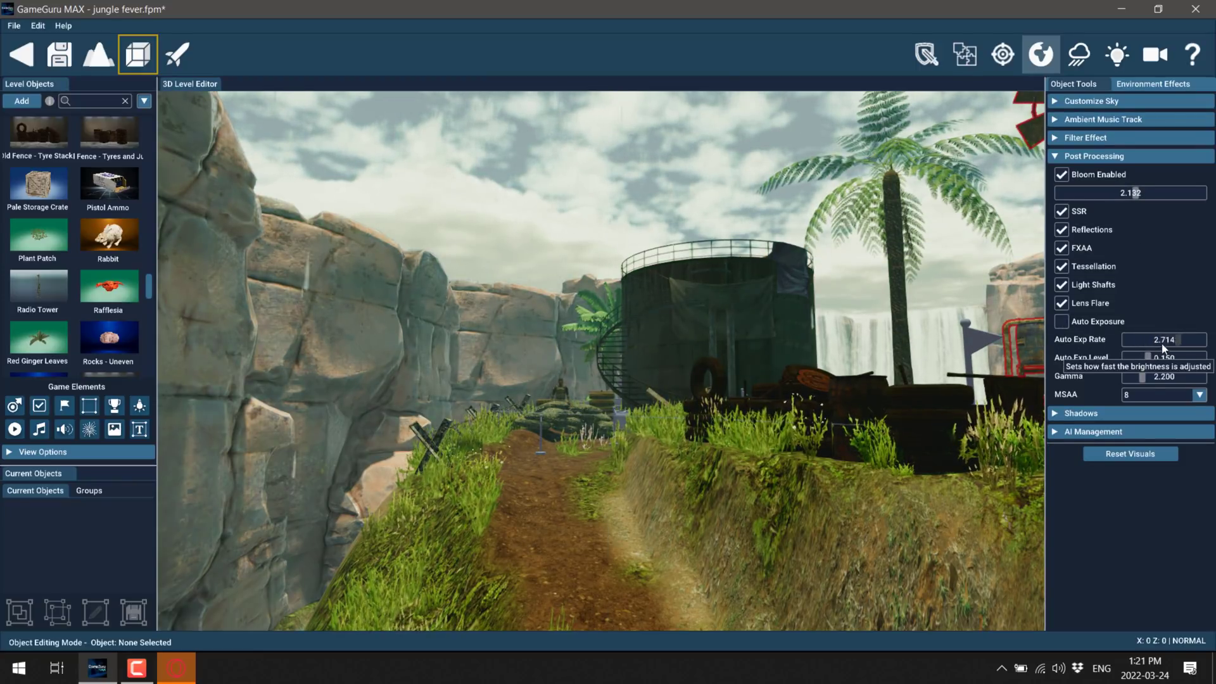
left_click(1054, 414)
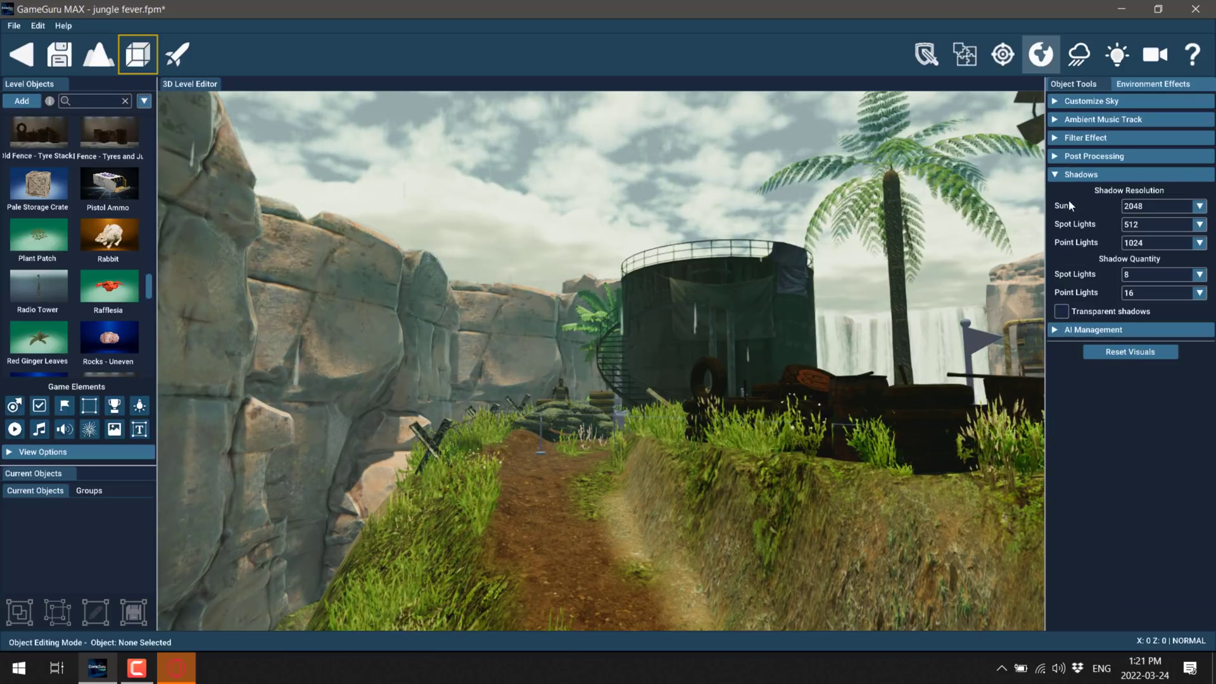
Step: Show the AI Management settings and fly the camera over the grassy riverside path
left_click(1059, 330)
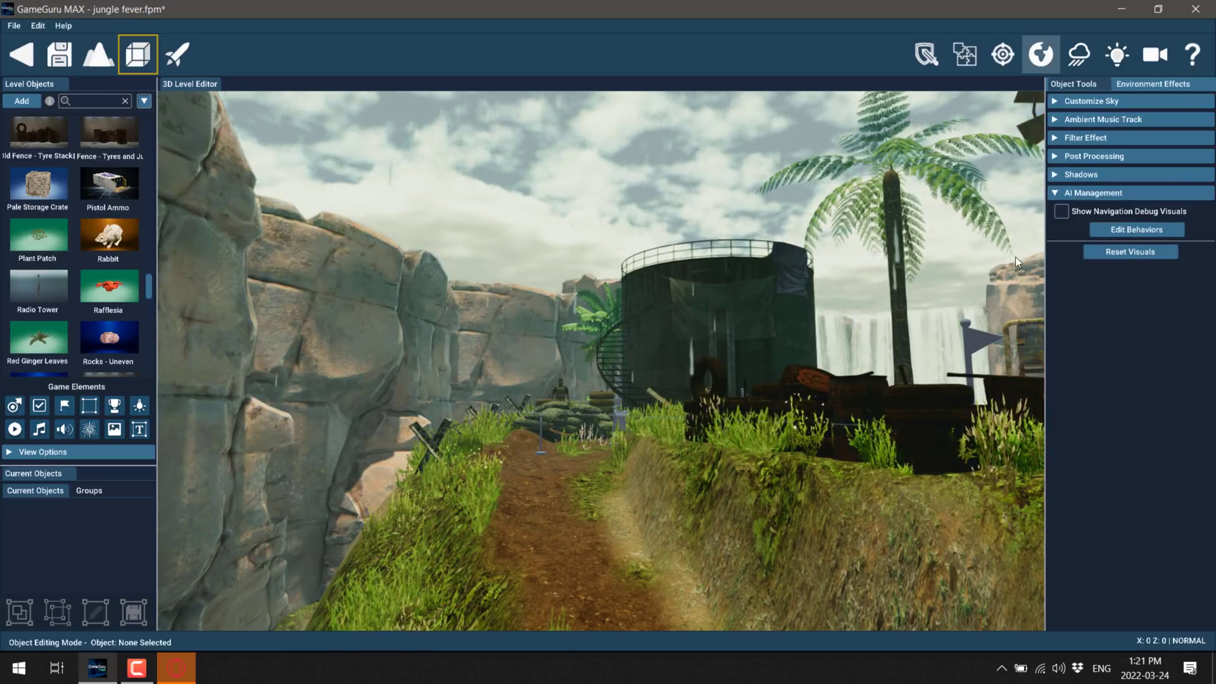
right_click_drag(760, 352, 787, 340)
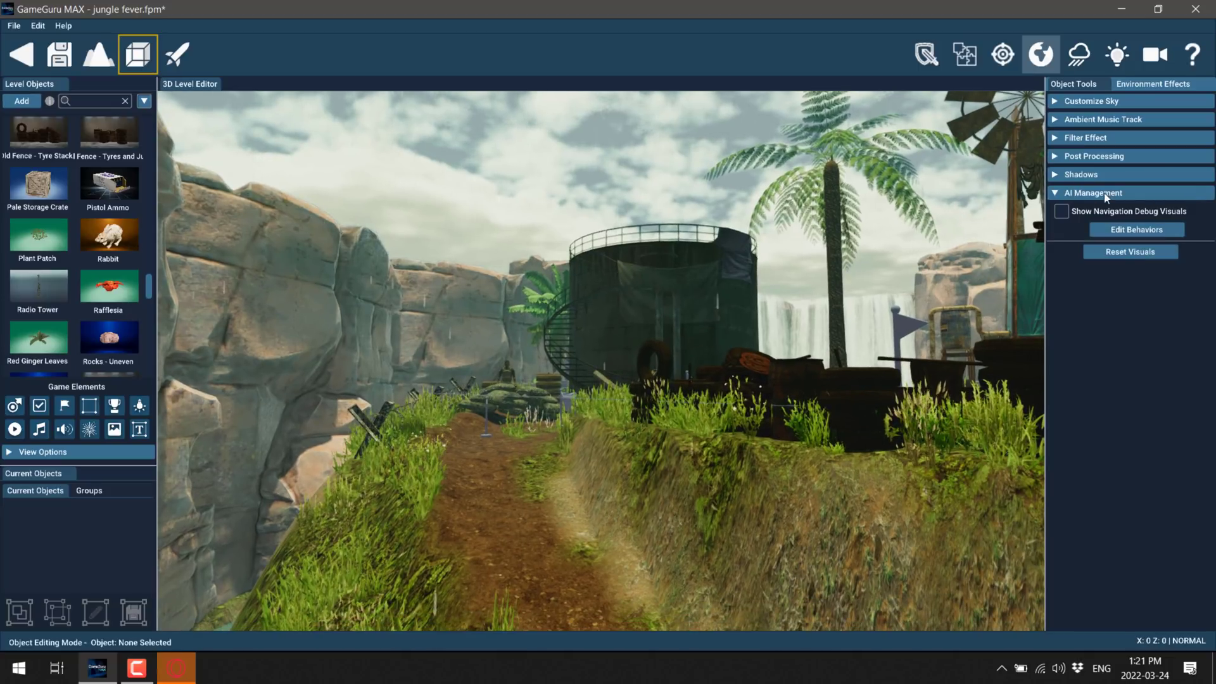
mouse_move(709, 364)
right_mouse_down()
mouse_move(671, 361)
mouse_move(672, 424)
mouse_move(701, 367)
right_mouse_up()
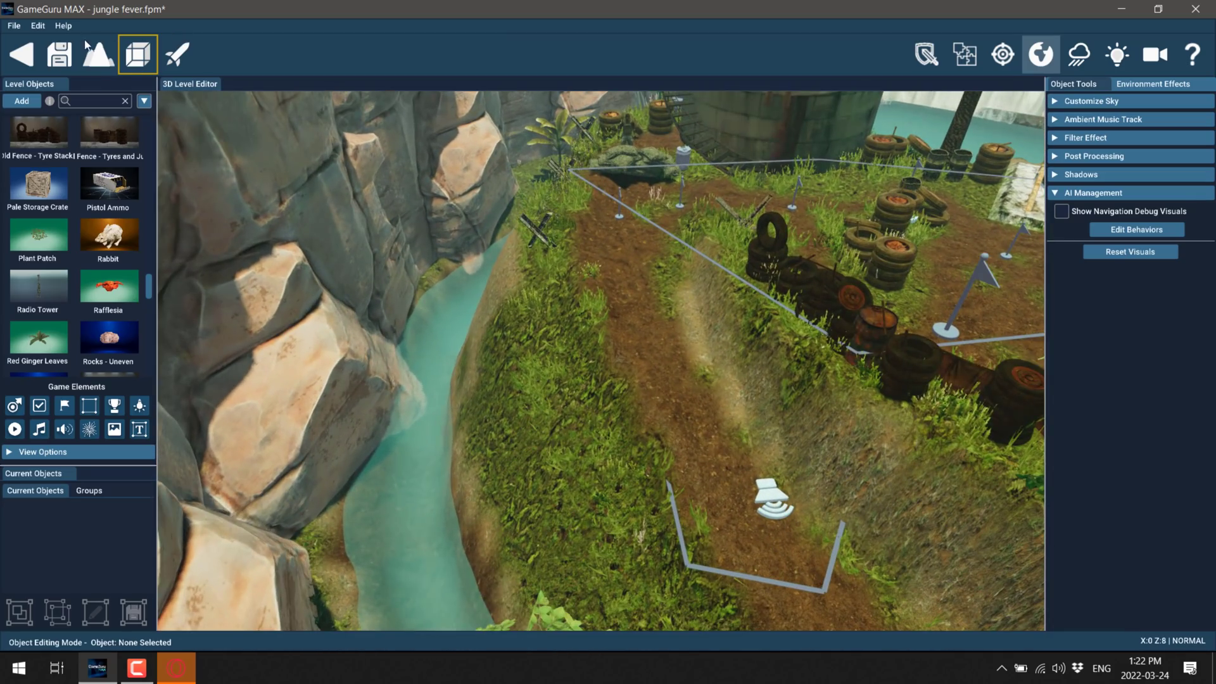
Step: Enter terrain sculpting and set the brush size to 41
left_click(96, 58)
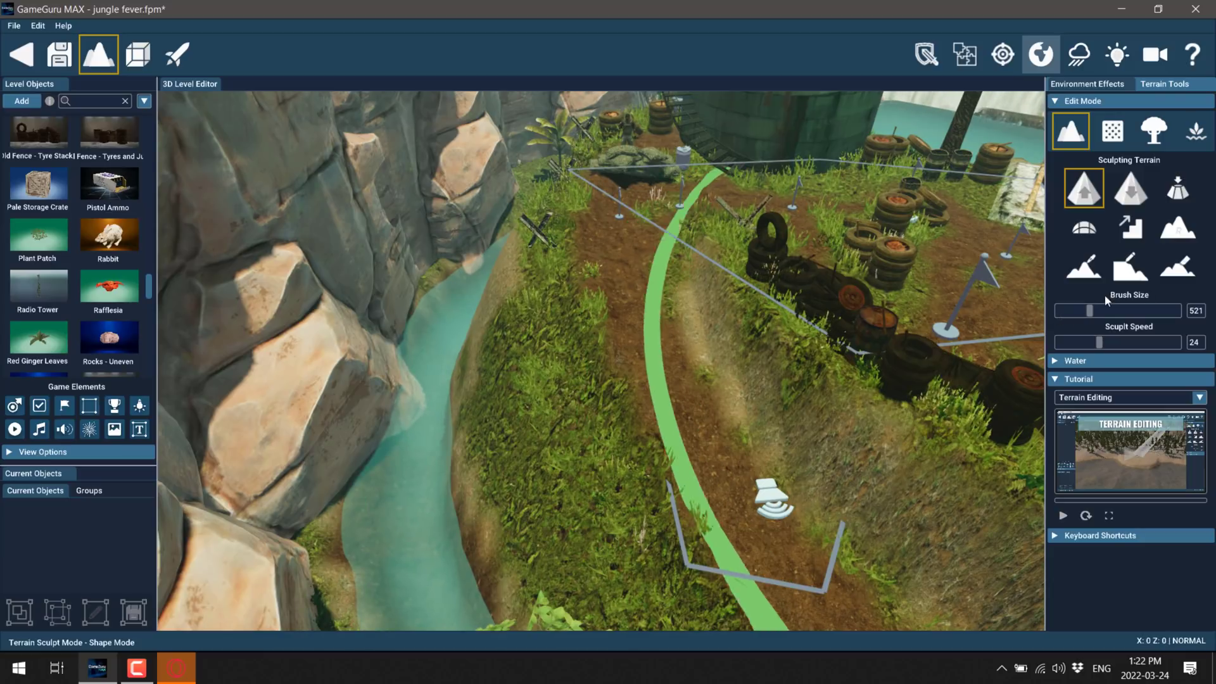
left_click_drag(1093, 313, 1066, 312)
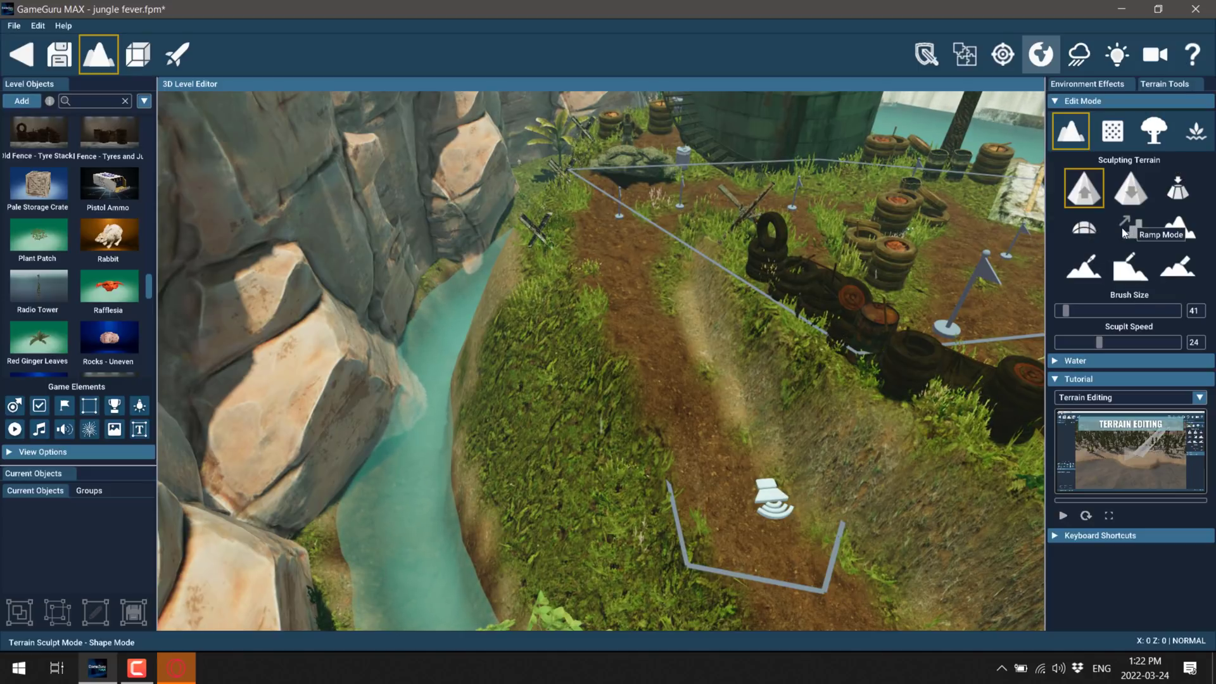
Step: Paint a patch of Wet Shoreline Sand beside the river
left_click(1114, 133)
left_click(1100, 305)
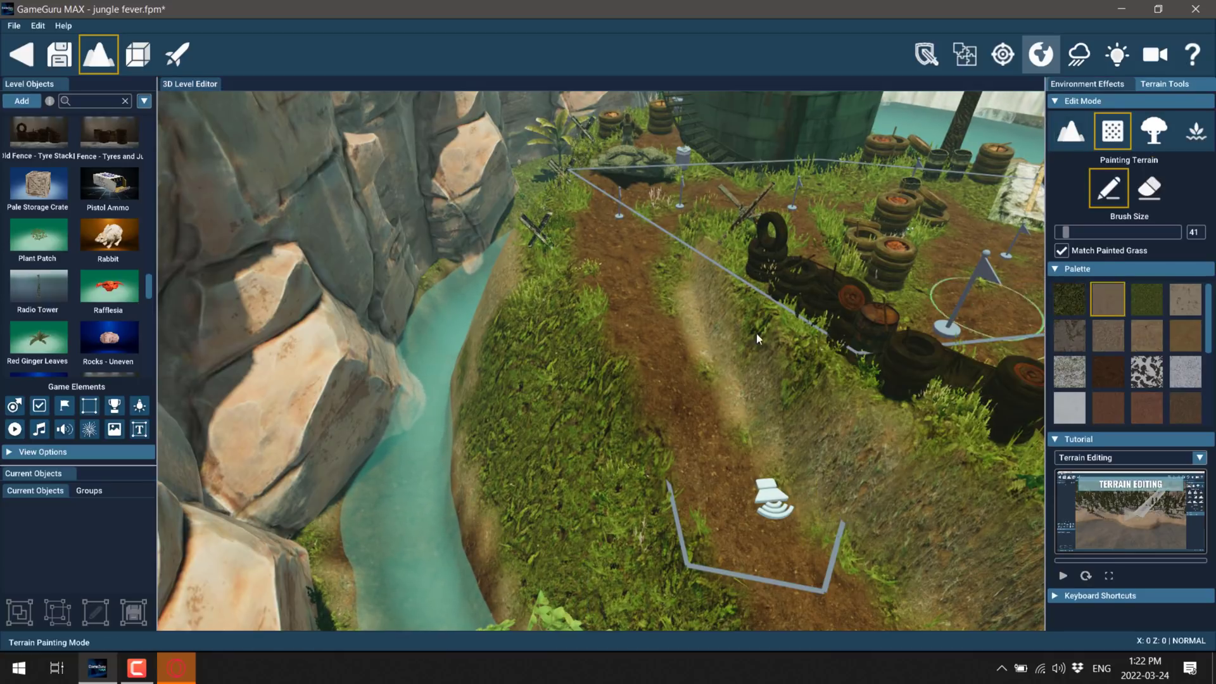
mouse_move(613, 324)
left_mouse_down()
mouse_move(592, 464)
mouse_move(561, 306)
left_mouse_up()
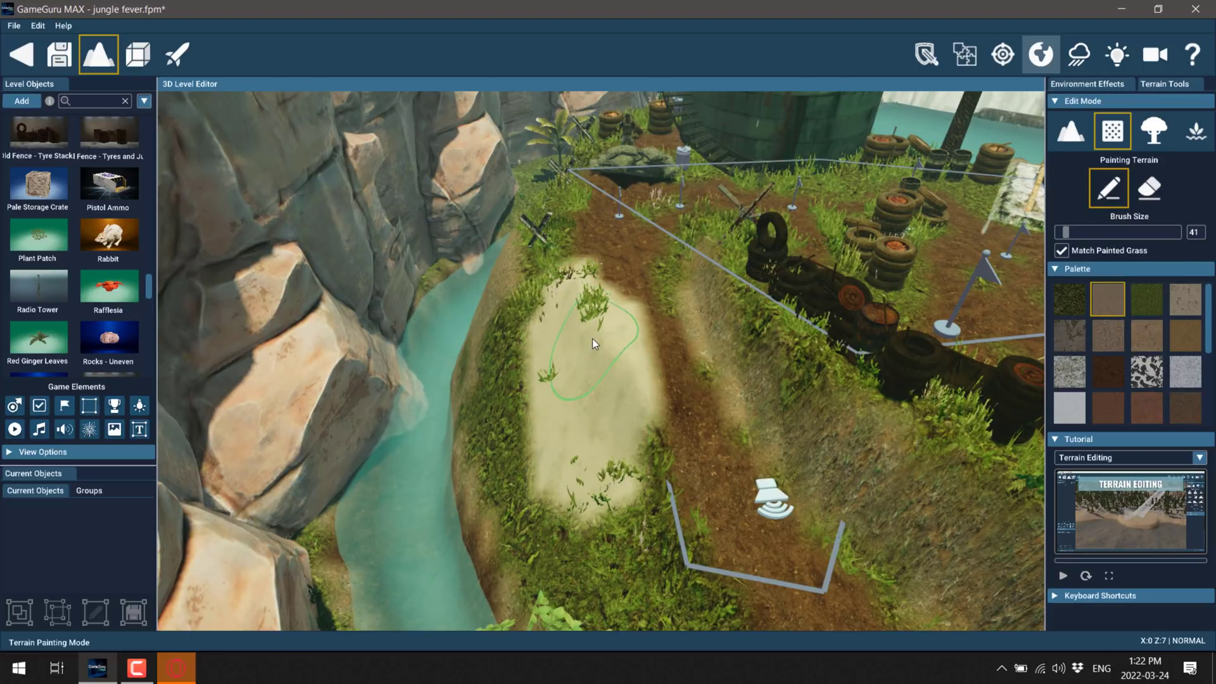
Step: Plant a pine and cacti along the path and near the flag
left_click(1159, 134)
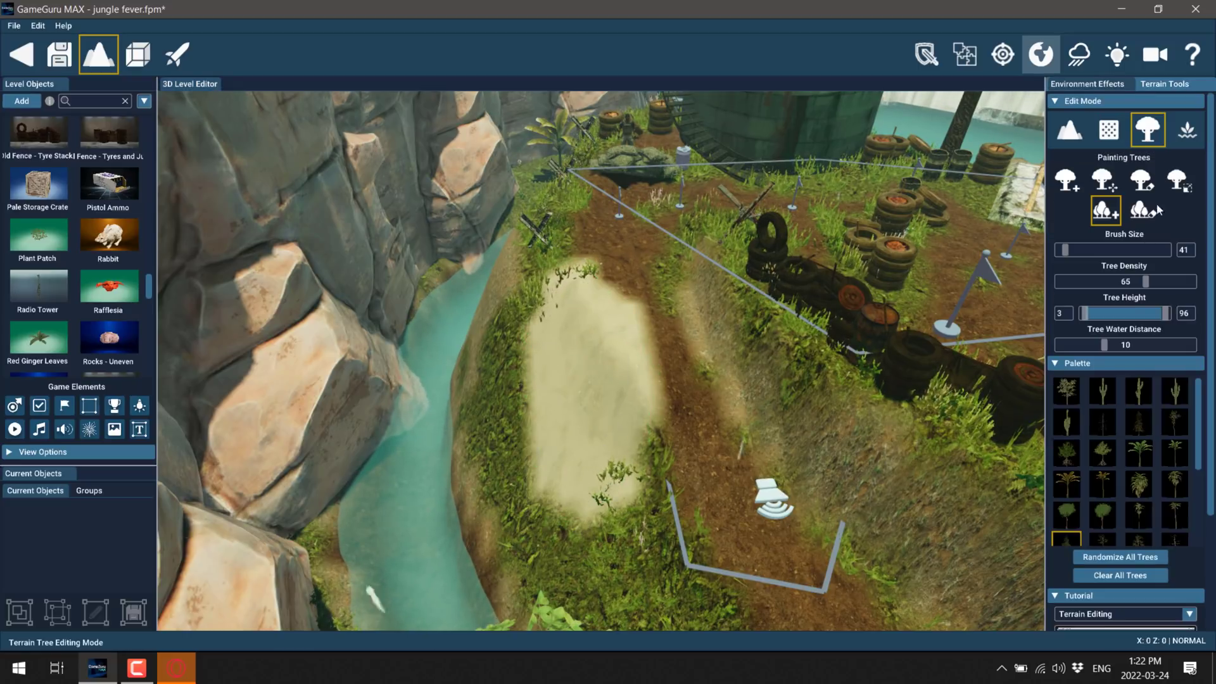
left_click(1066, 391)
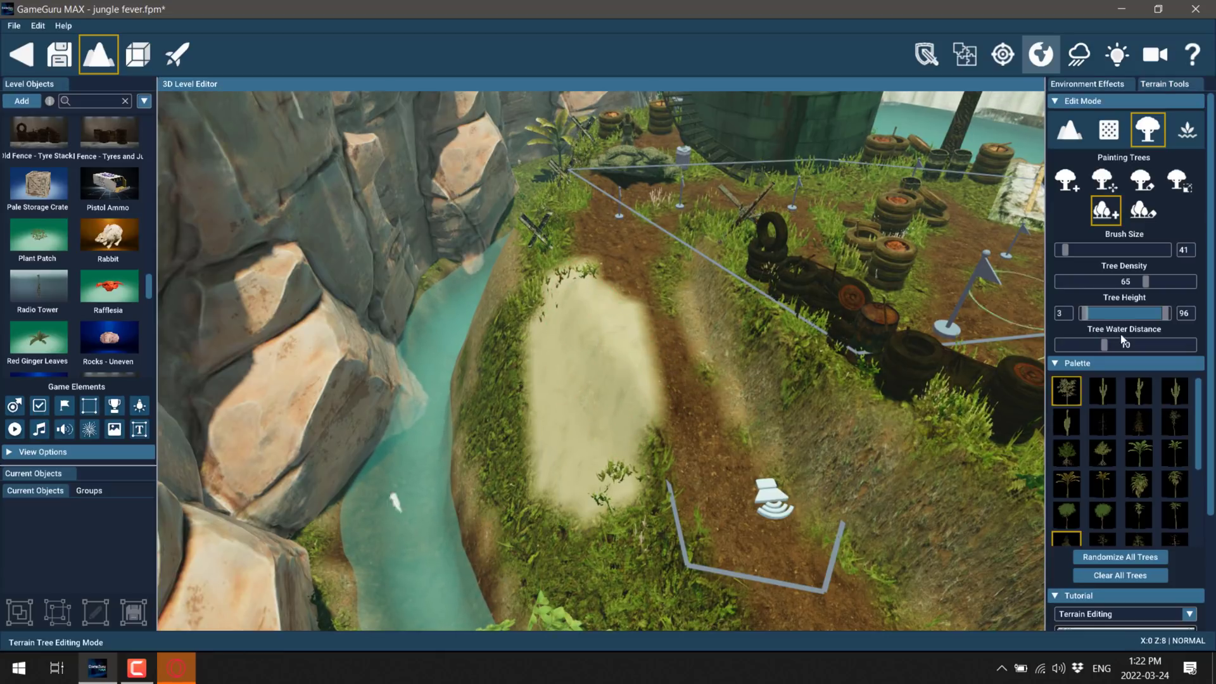
left_click(1105, 389)
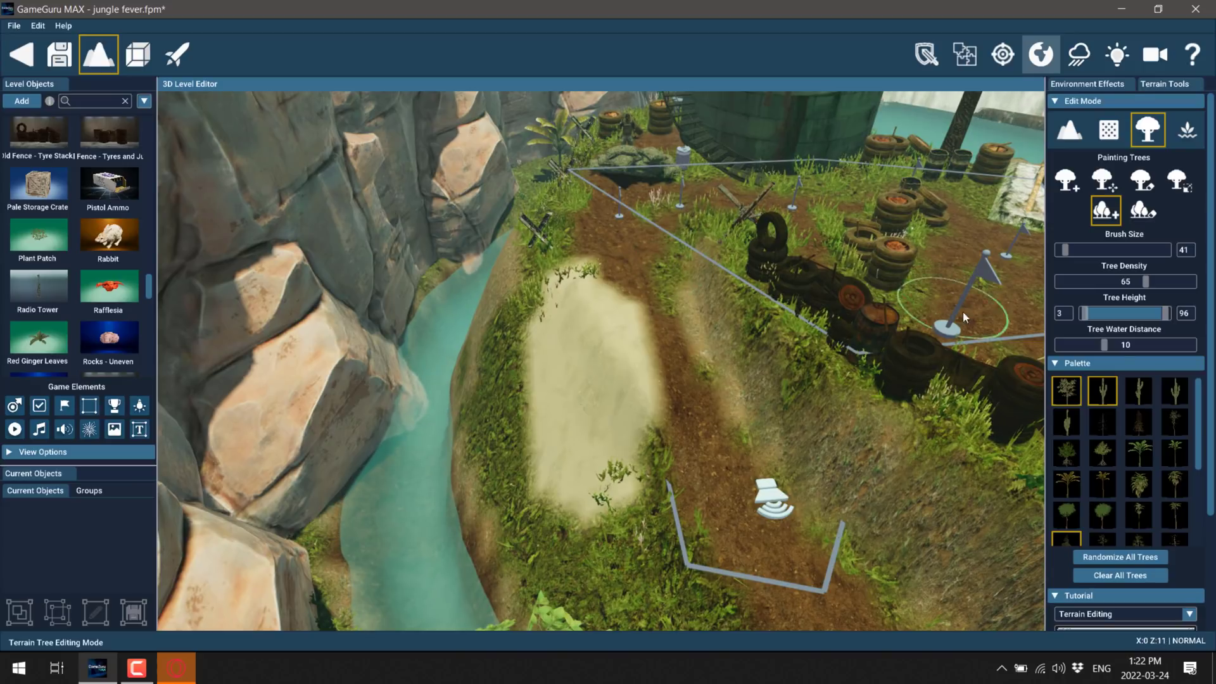
left_click(1140, 211)
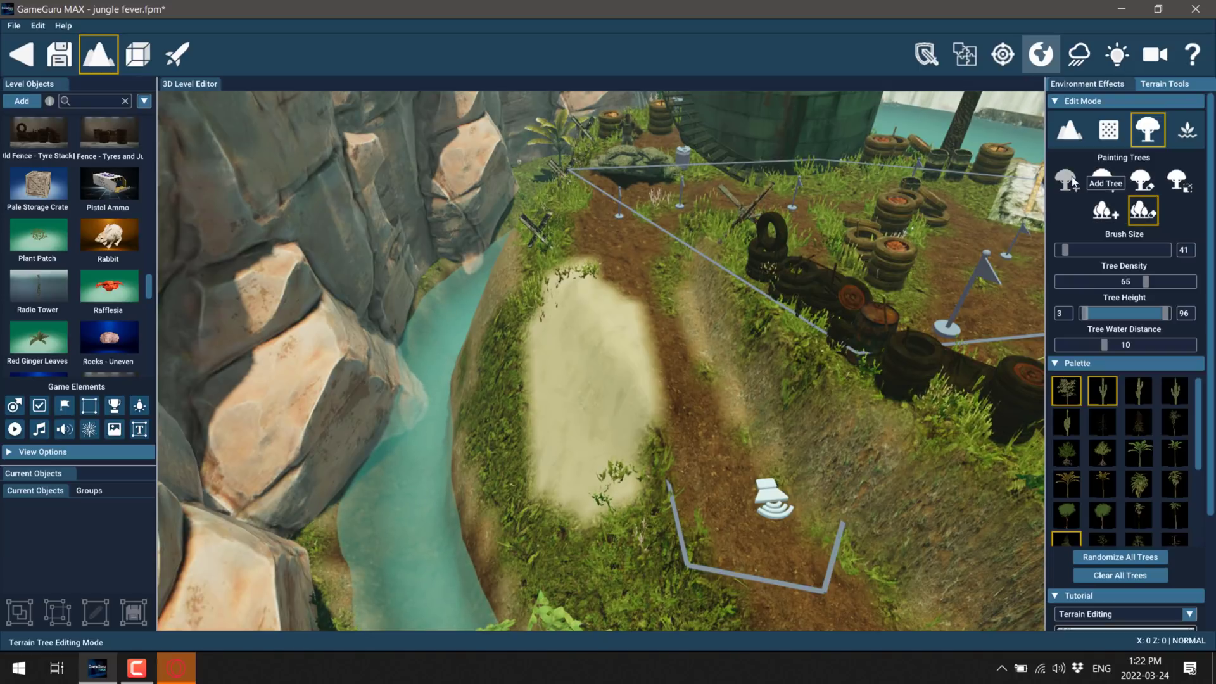
mouse_move(663, 359)
left_mouse_down()
mouse_move(623, 250)
mouse_move(717, 439)
mouse_move(613, 486)
mouse_move(551, 458)
mouse_move(513, 360)
left_mouse_up()
left_click_drag(921, 322, 1011, 252)
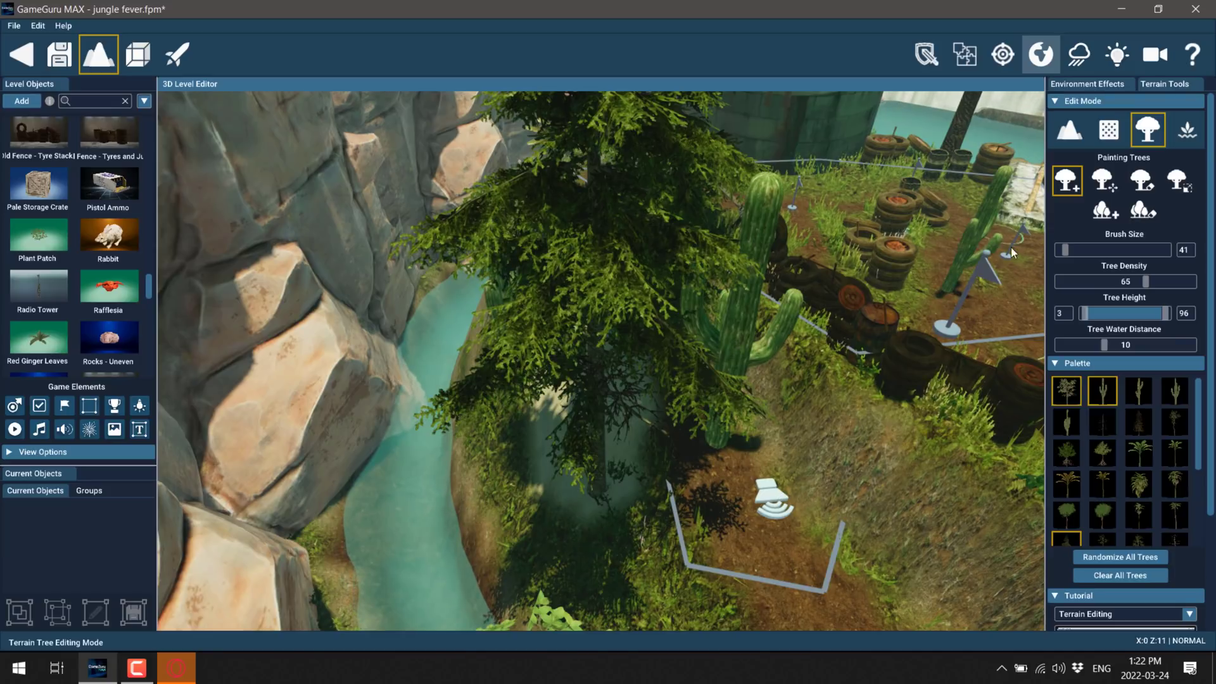
Step: Plant a leafy tree beside the path
left_click(1138, 484)
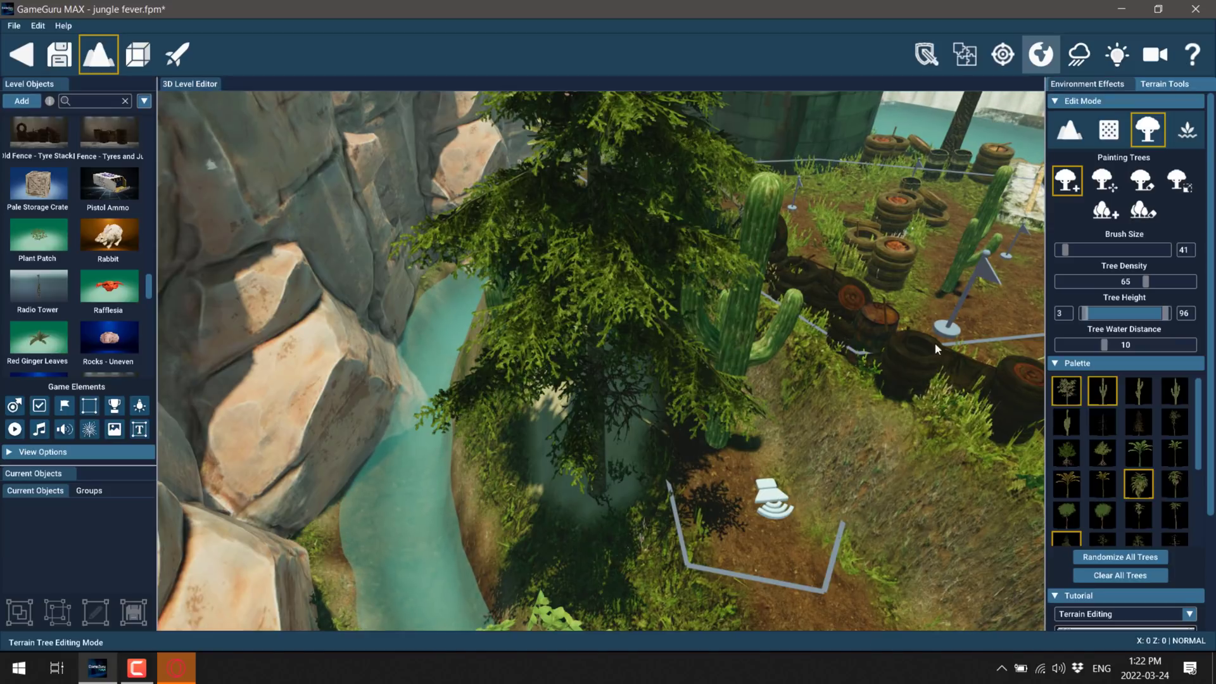
left_click(813, 182)
left_click_drag(926, 515, 808, 428)
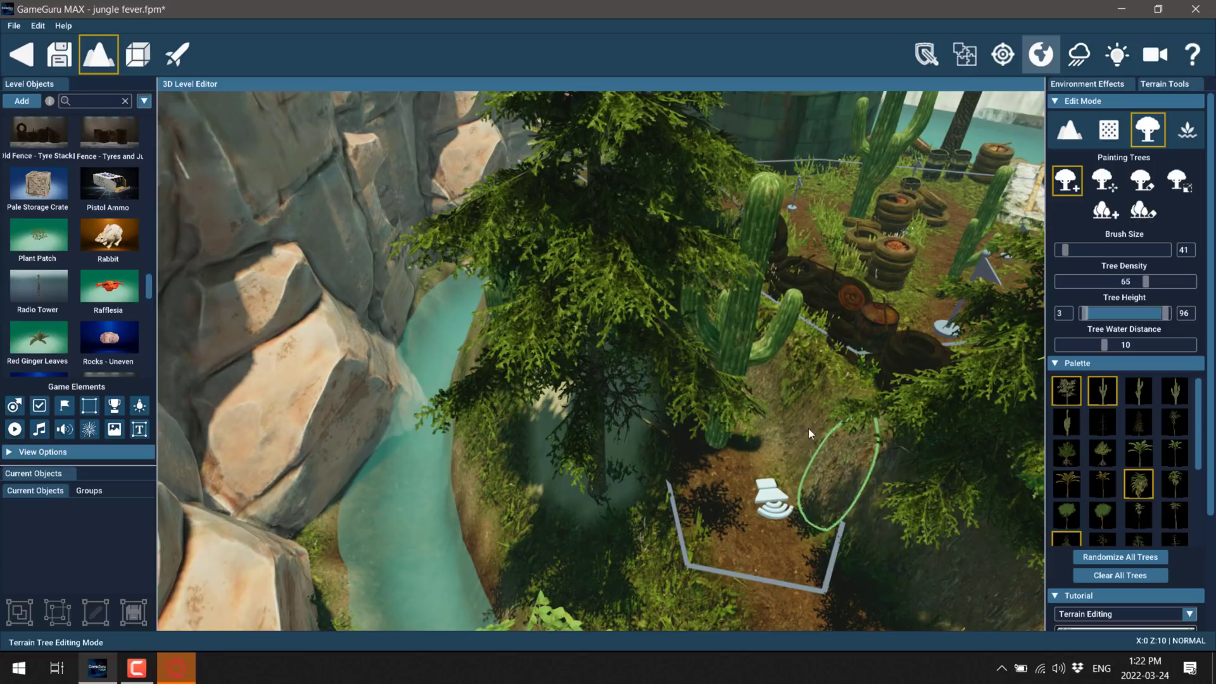
scroll(1099, 342, "down", 1)
scroll(1145, 361, "down", 3)
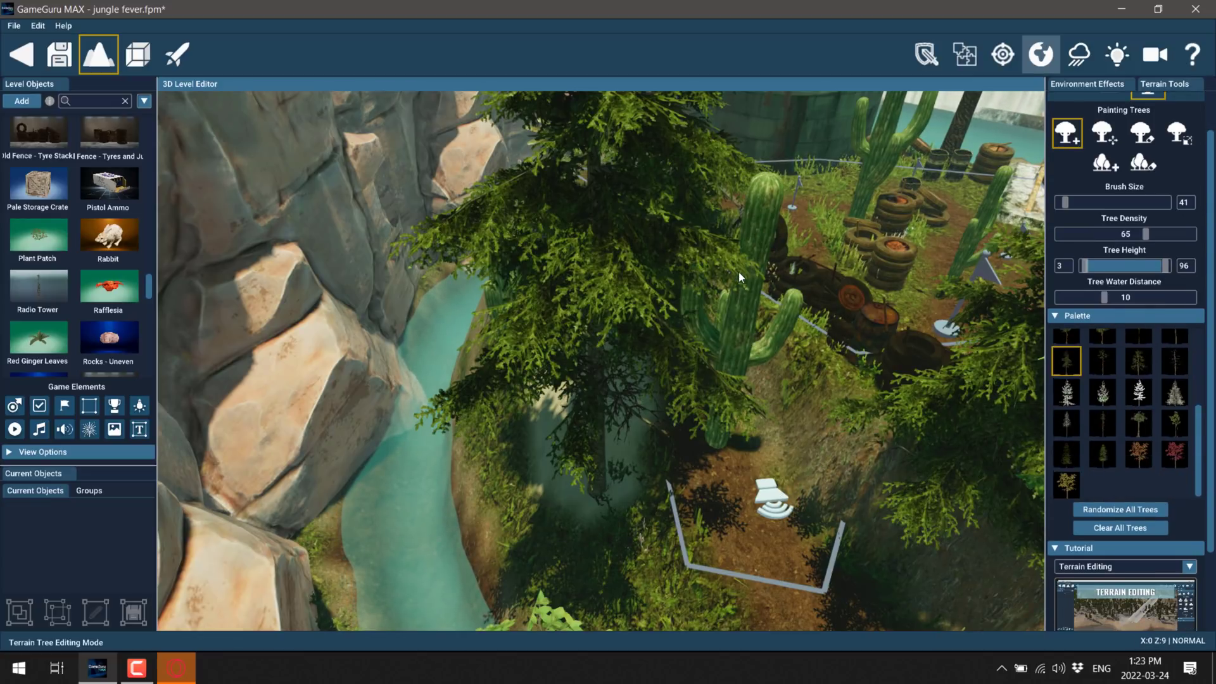
Step: Fly the camera through the jungle clearing, past the red barrel, up to the water tower platform
right_click_drag(747, 260, 741, 206)
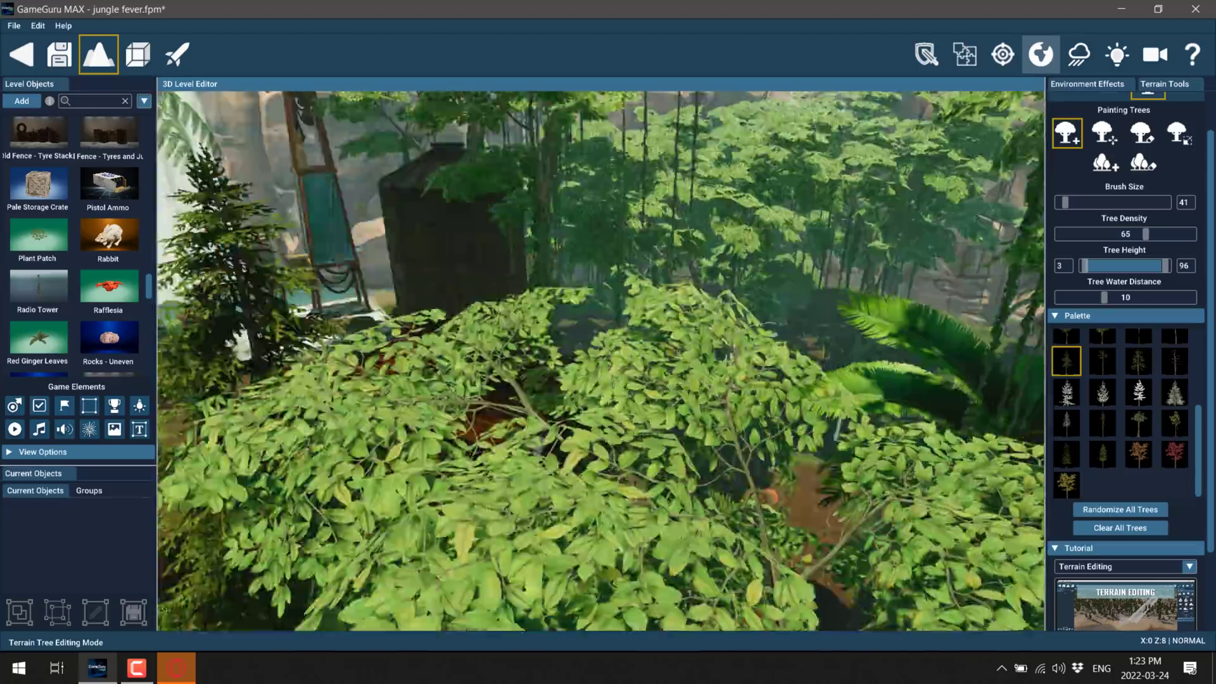
key("w")
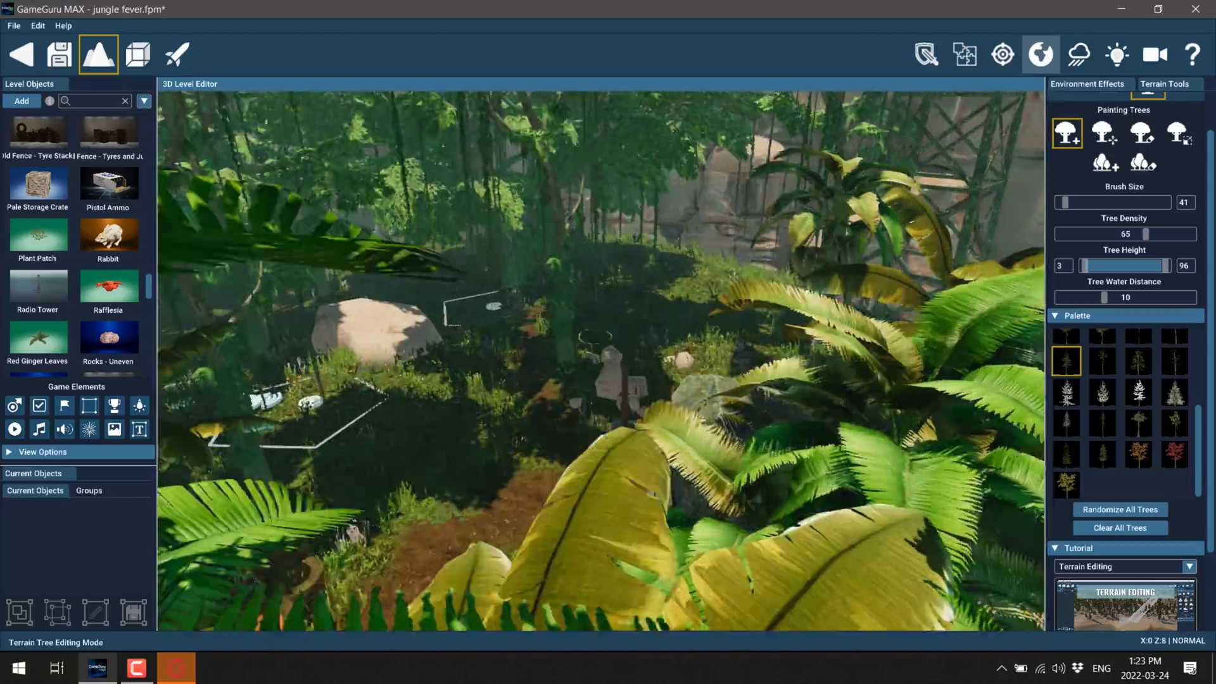
key("w")
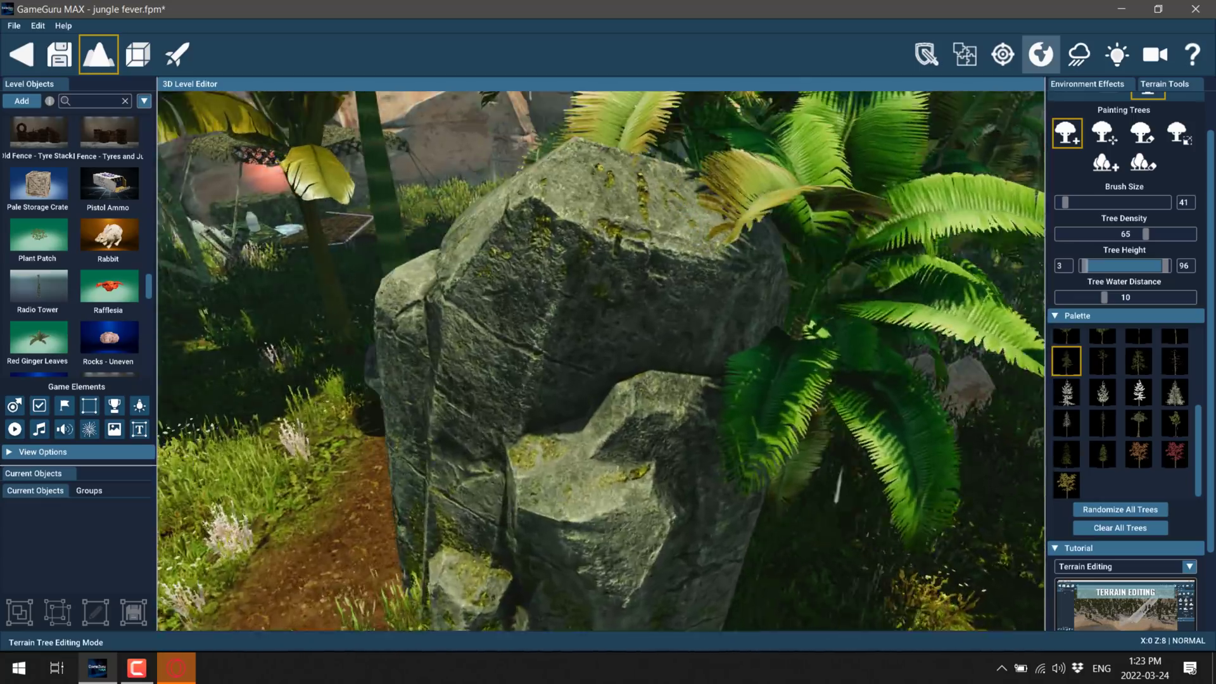
key("s")
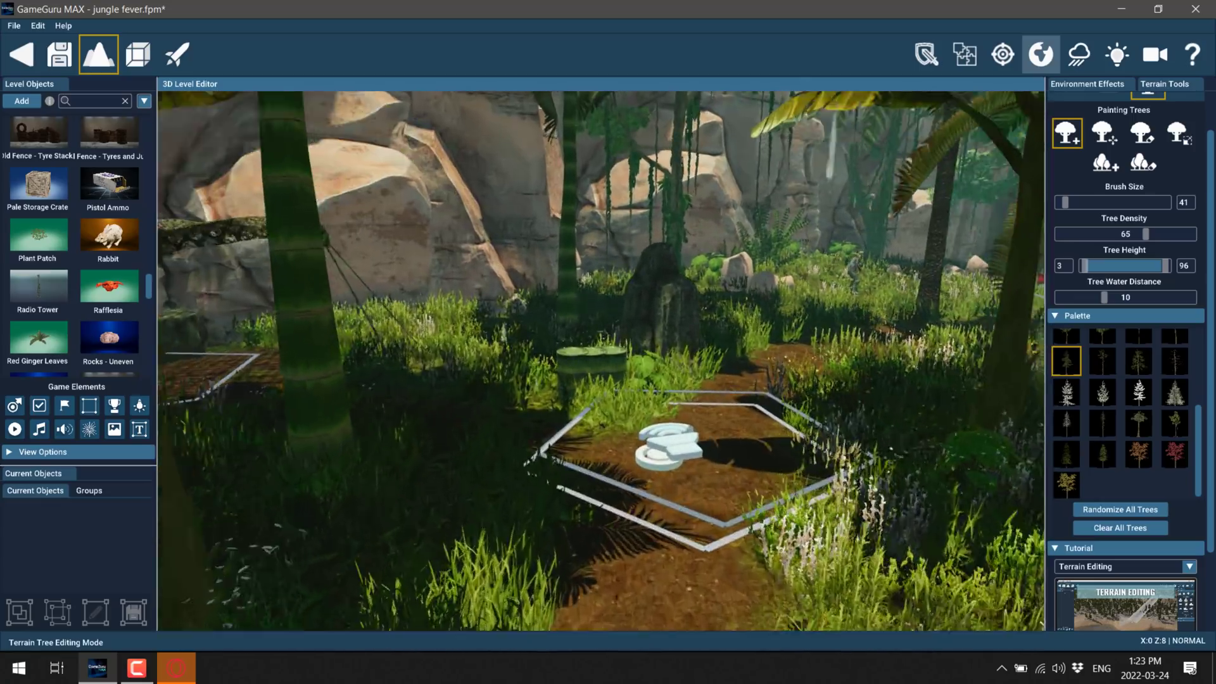
key("w")
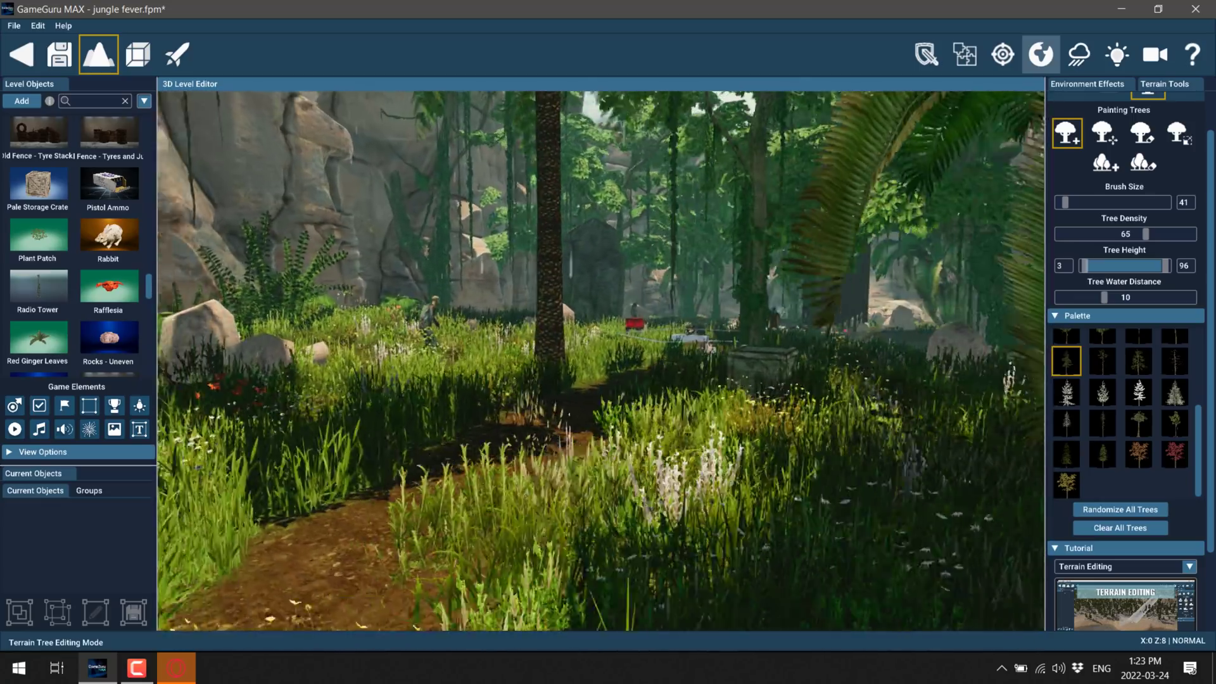
key("w")
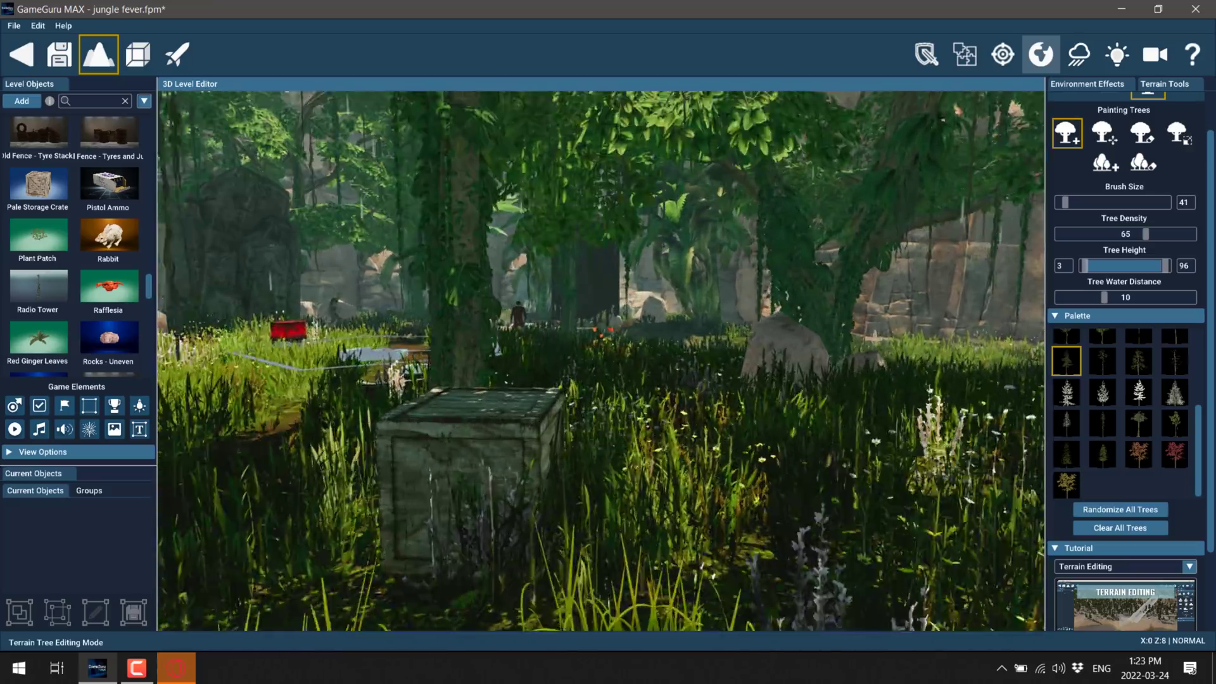
key("s")
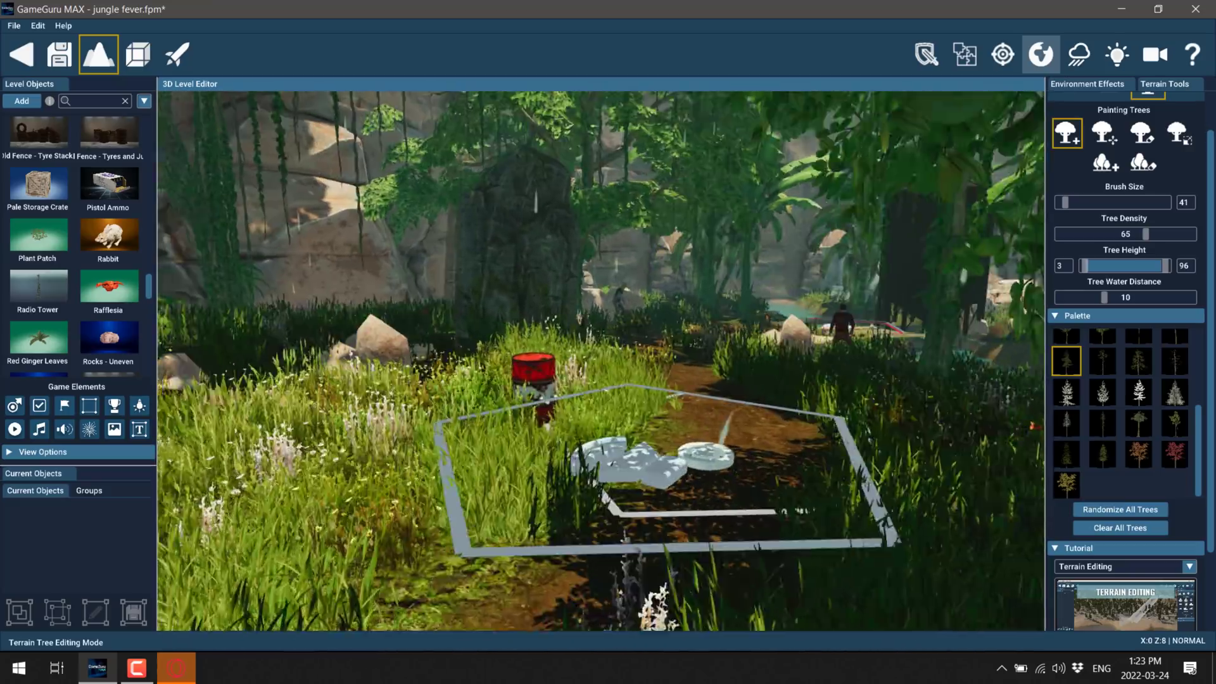
key("w")
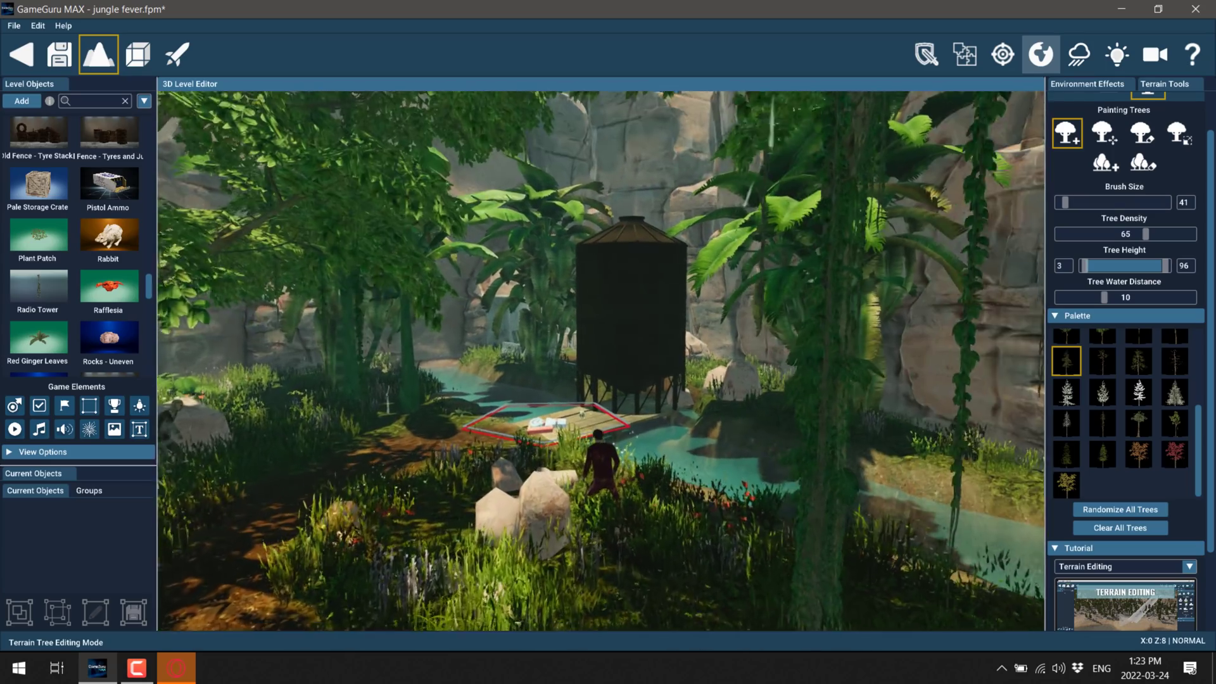
key("w")
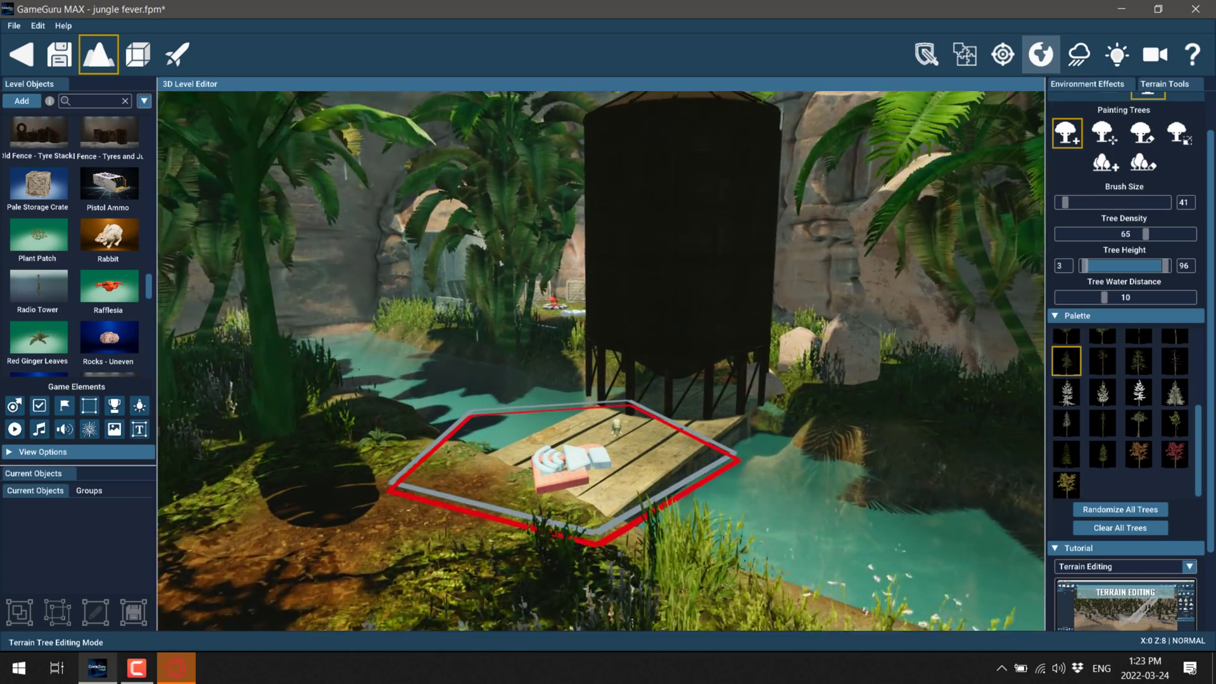
key("w")
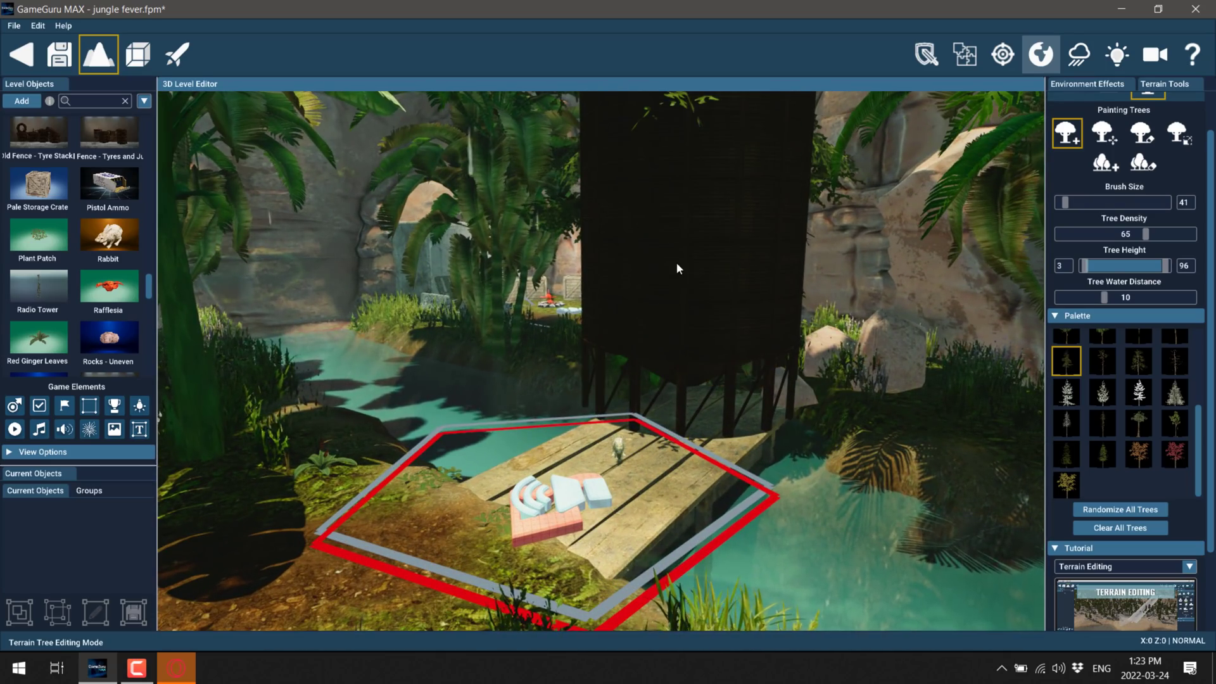
right_click_drag(676, 263, 677, 209)
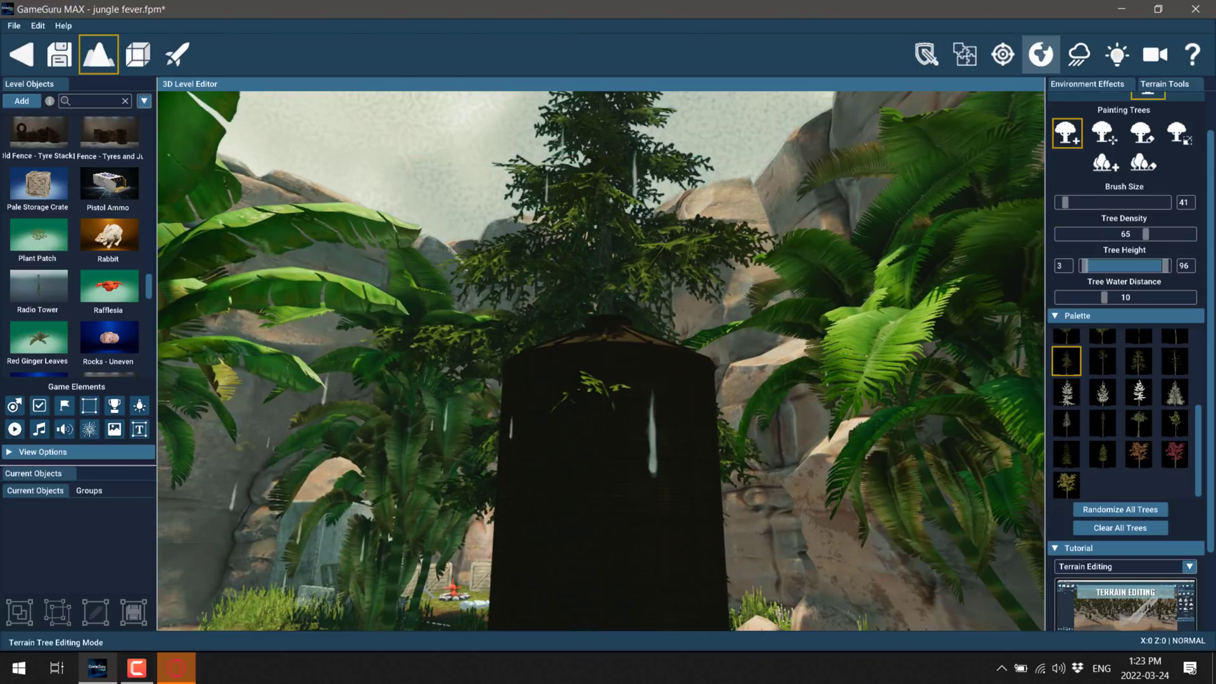
Step: Select the Rustic Raised Silo in object mode and nudge it slightly sideways
left_click(130, 61)
left_click(684, 551)
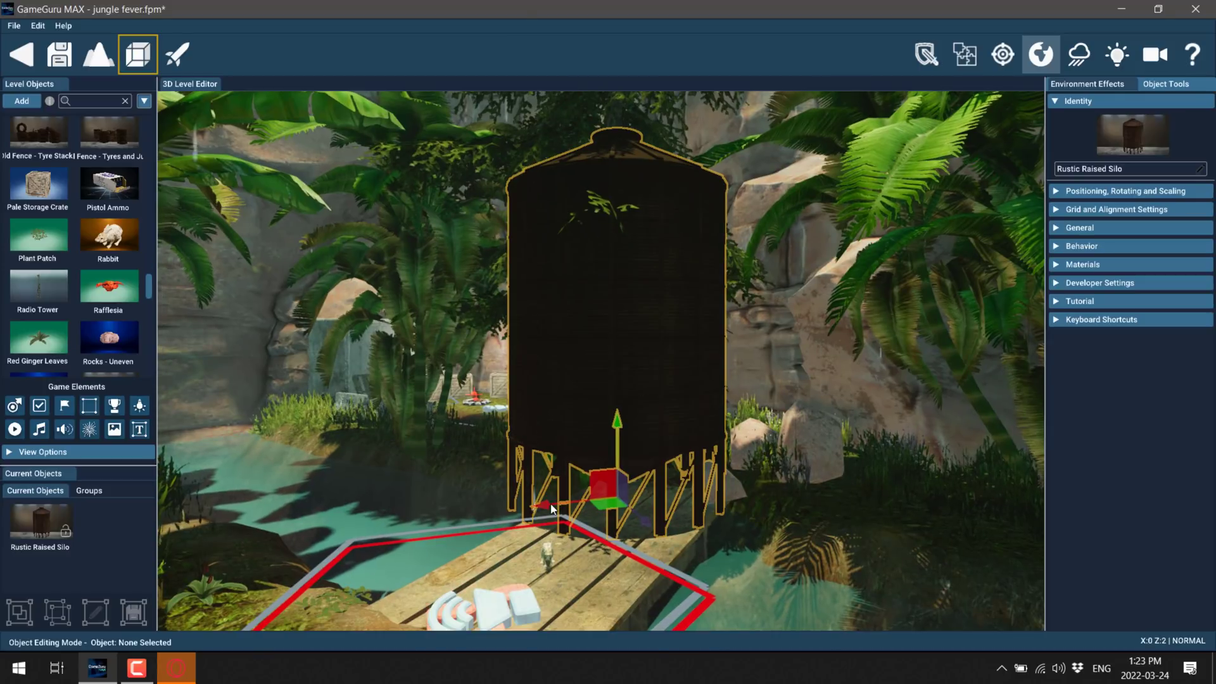
left_click_drag(551, 507, 488, 482)
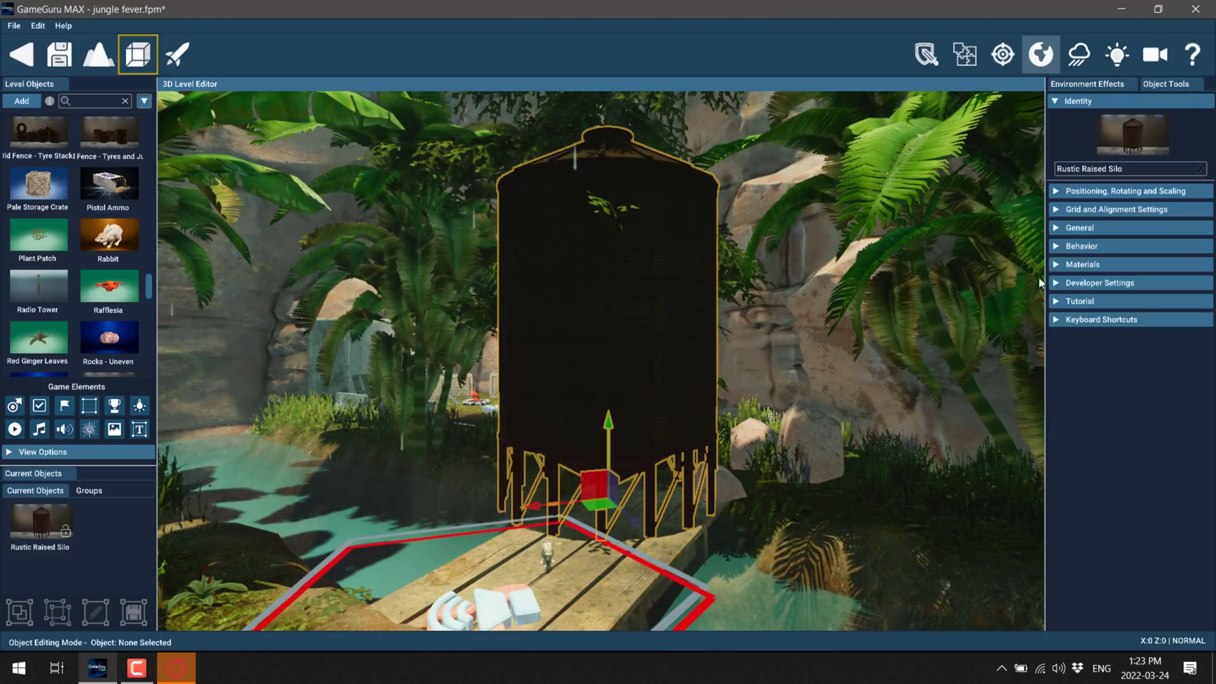
Step: Check the silo's positioning, grid, general and behaviour property sections
left_click(1057, 191)
left_click(1057, 191)
left_click(1056, 209)
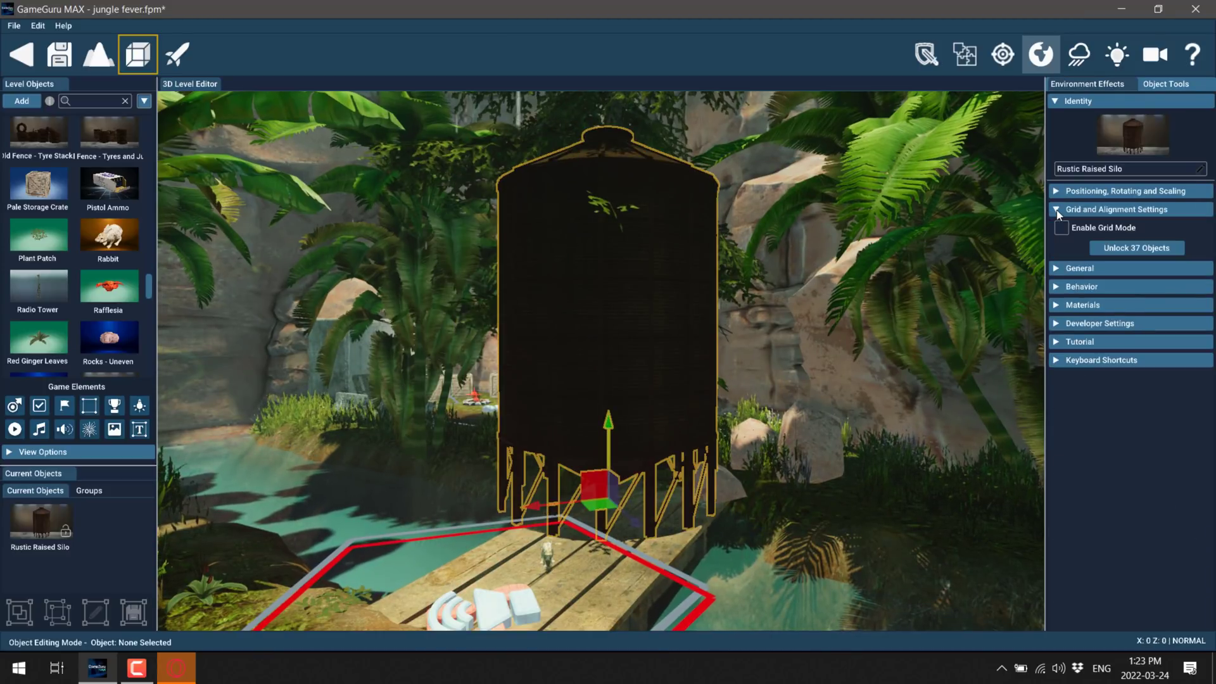
left_click(1055, 209)
left_click(1055, 229)
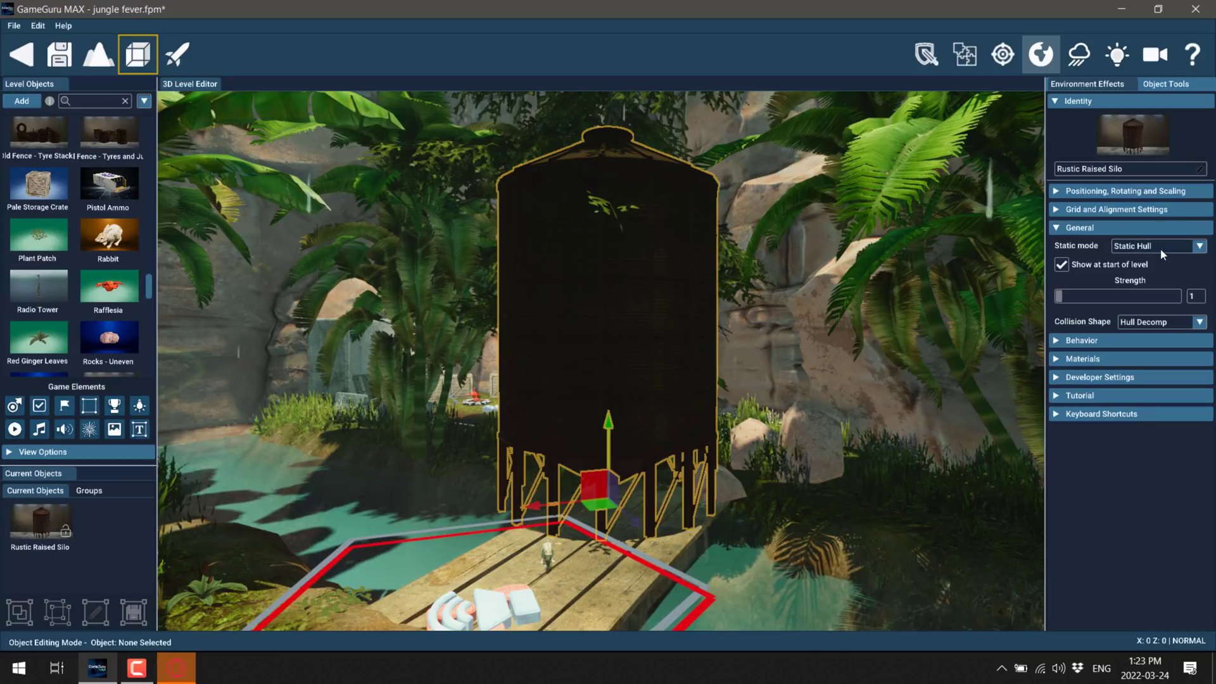
left_click(1053, 229)
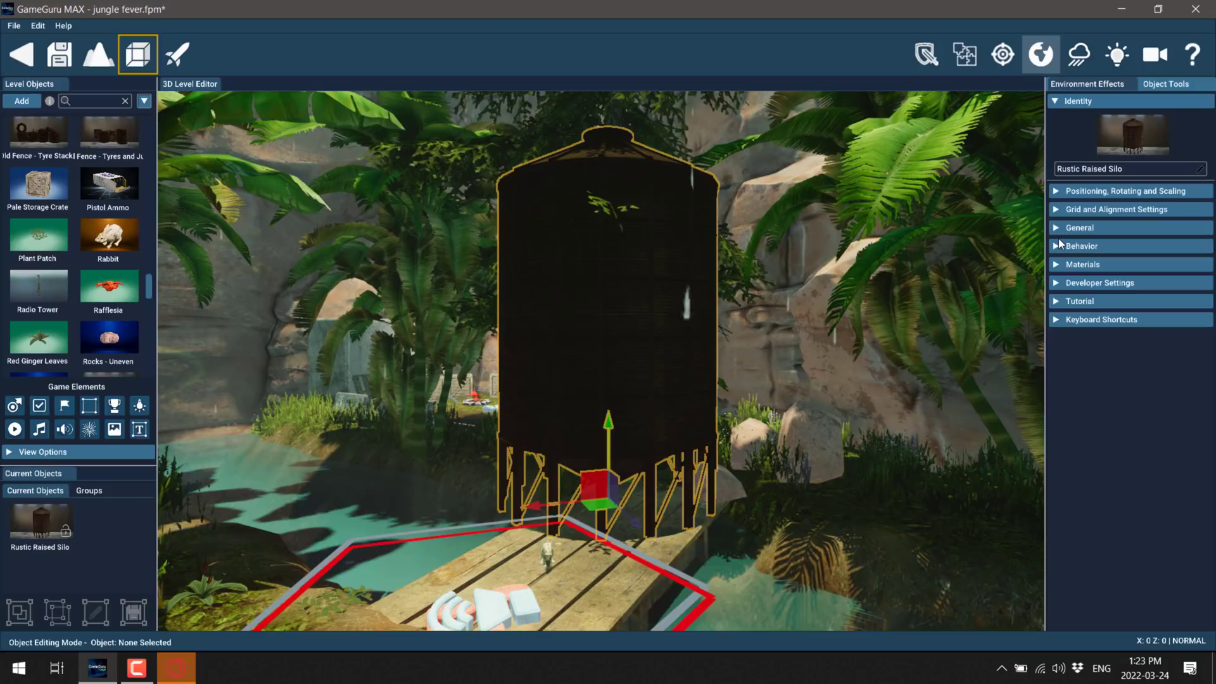
left_click(1056, 247)
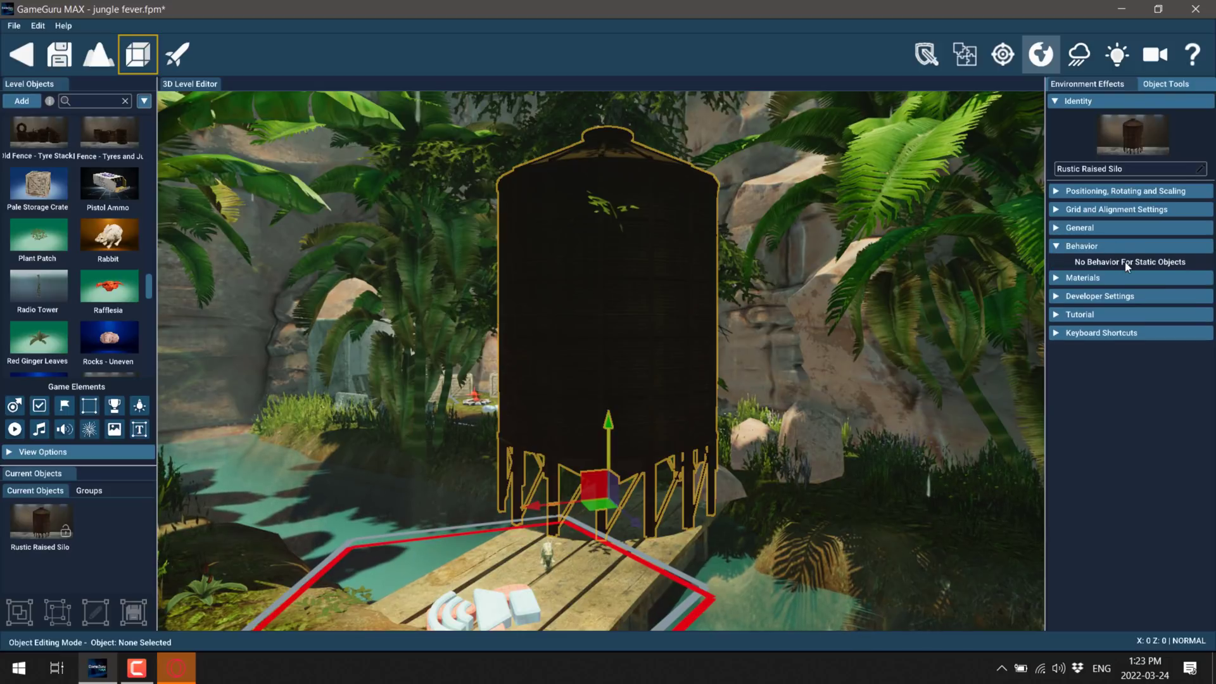
left_click(1055, 246)
Step: Review the silo's material settings and developer settings: no_behavior_selected.lua, strength 1, weight 100
left_click(1056, 265)
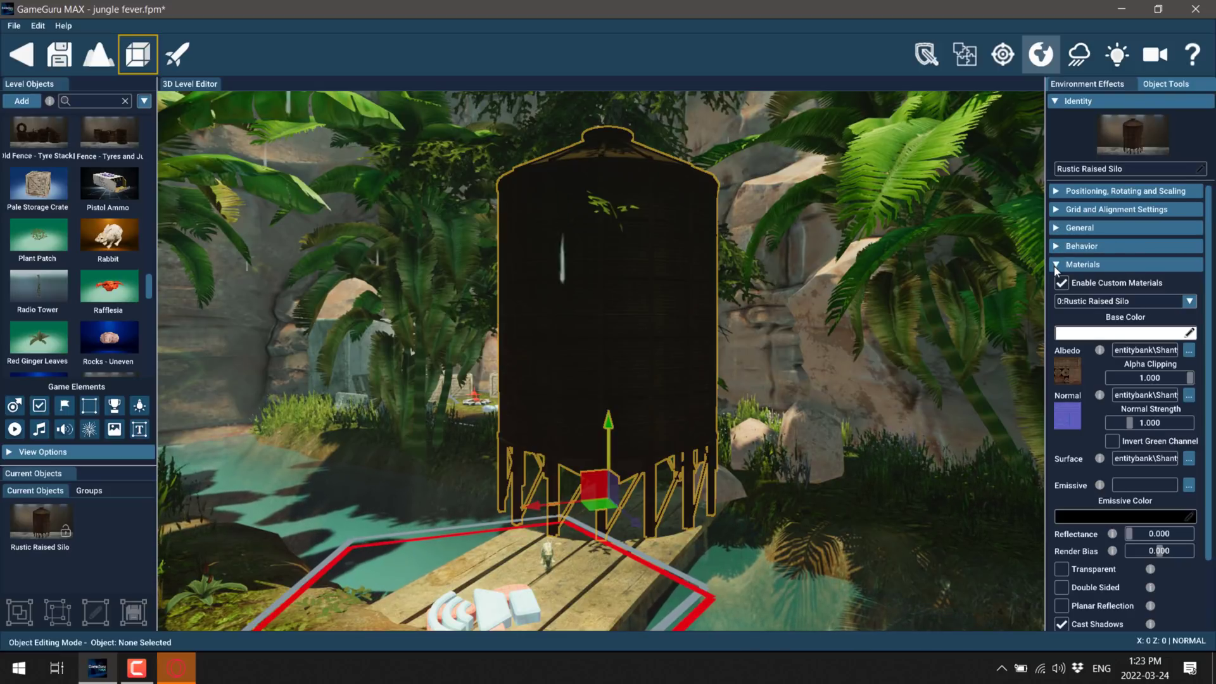
scroll(1104, 430, "down", 2)
scroll(1104, 429, "up", 2)
scroll(1104, 430, "down", 2)
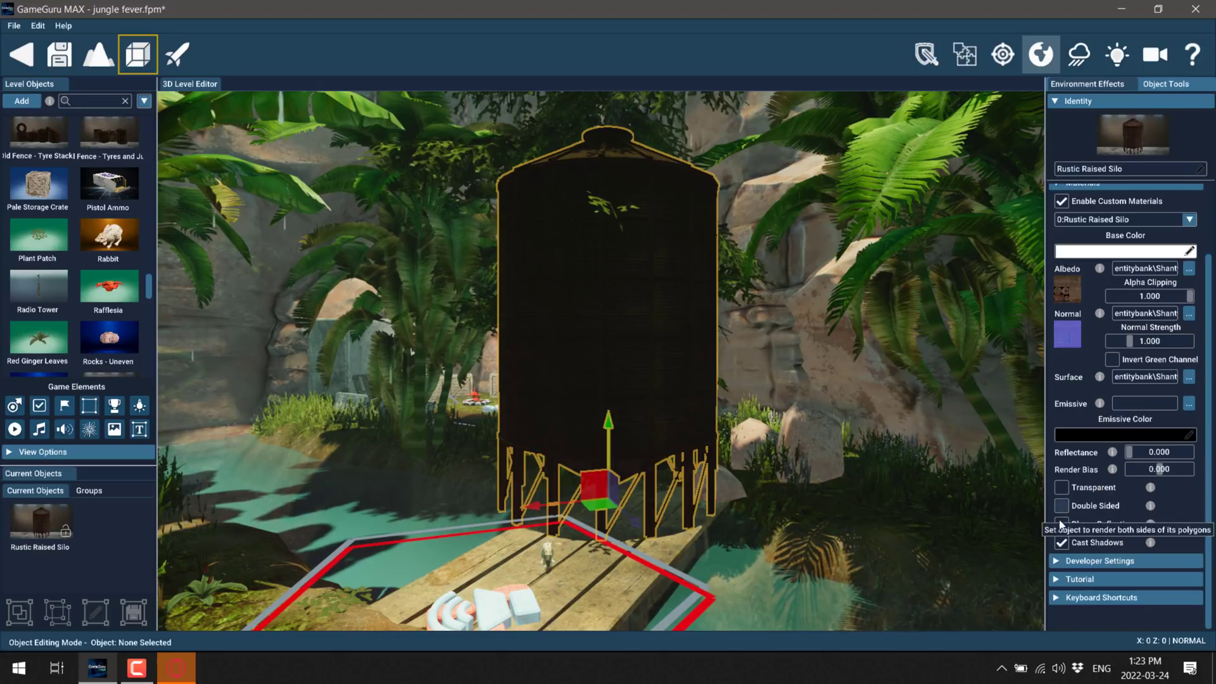
left_click(1056, 560)
scroll(1070, 405, "down", 2)
scroll(1085, 256, "up", 2)
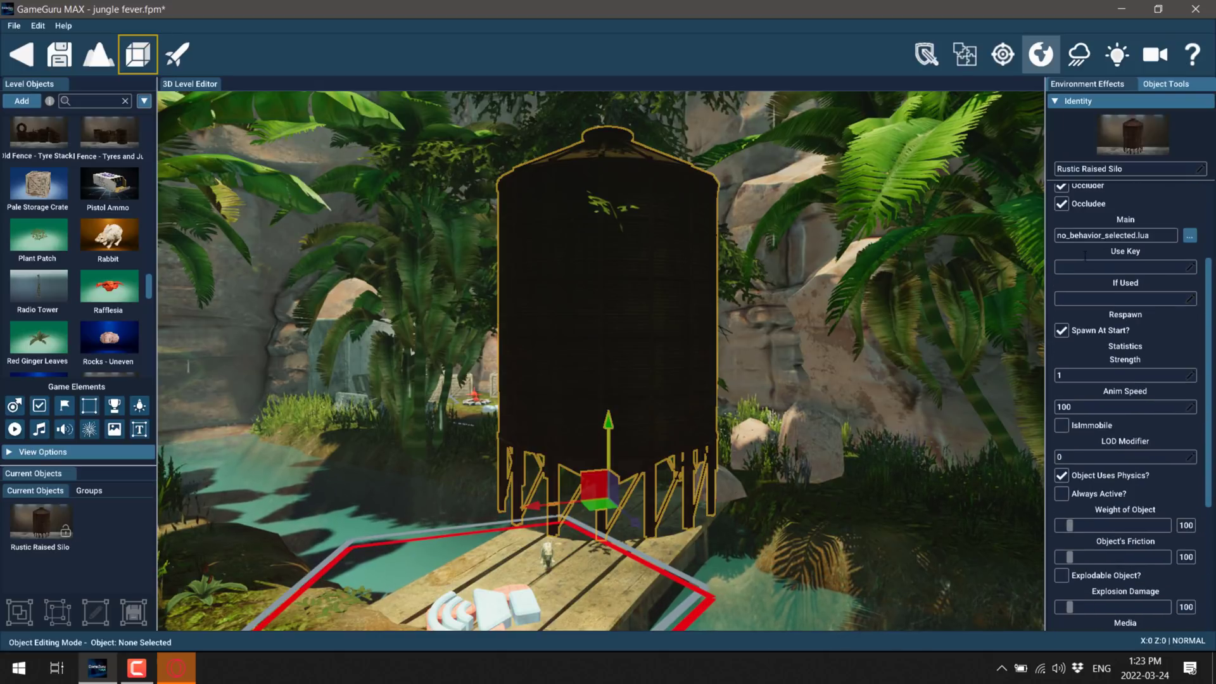
scroll(1085, 256, "up", 2)
scroll(1113, 467, "down", 3)
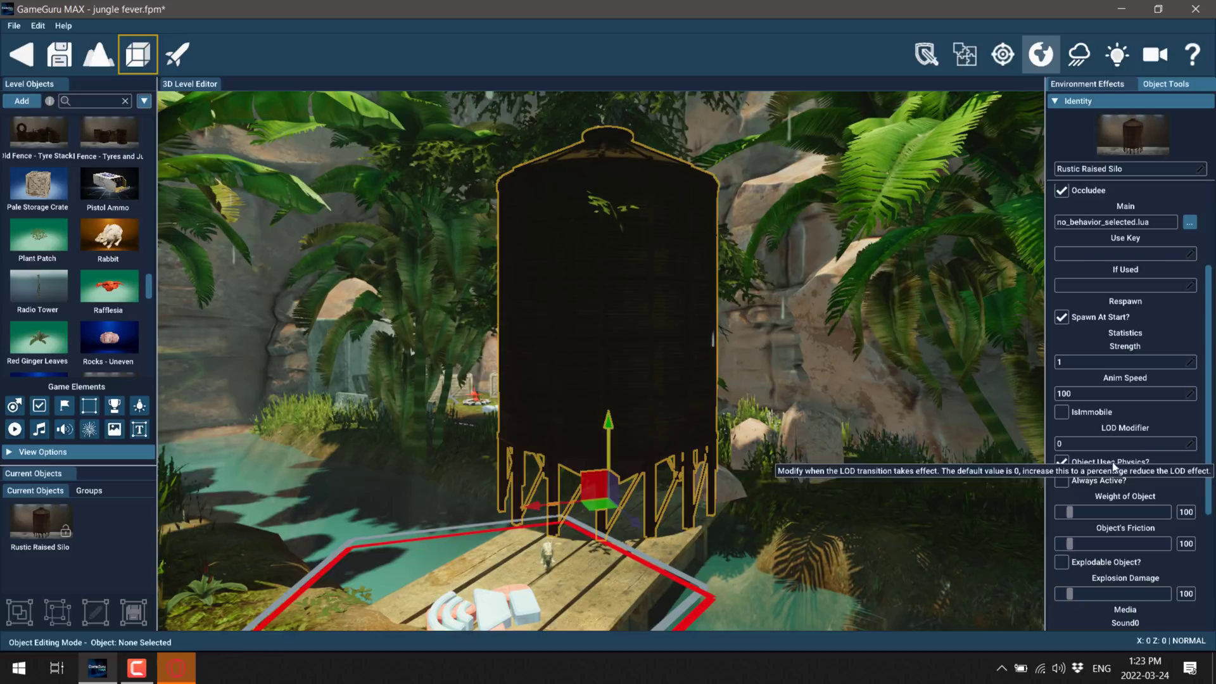
scroll(1127, 514, "down", 3)
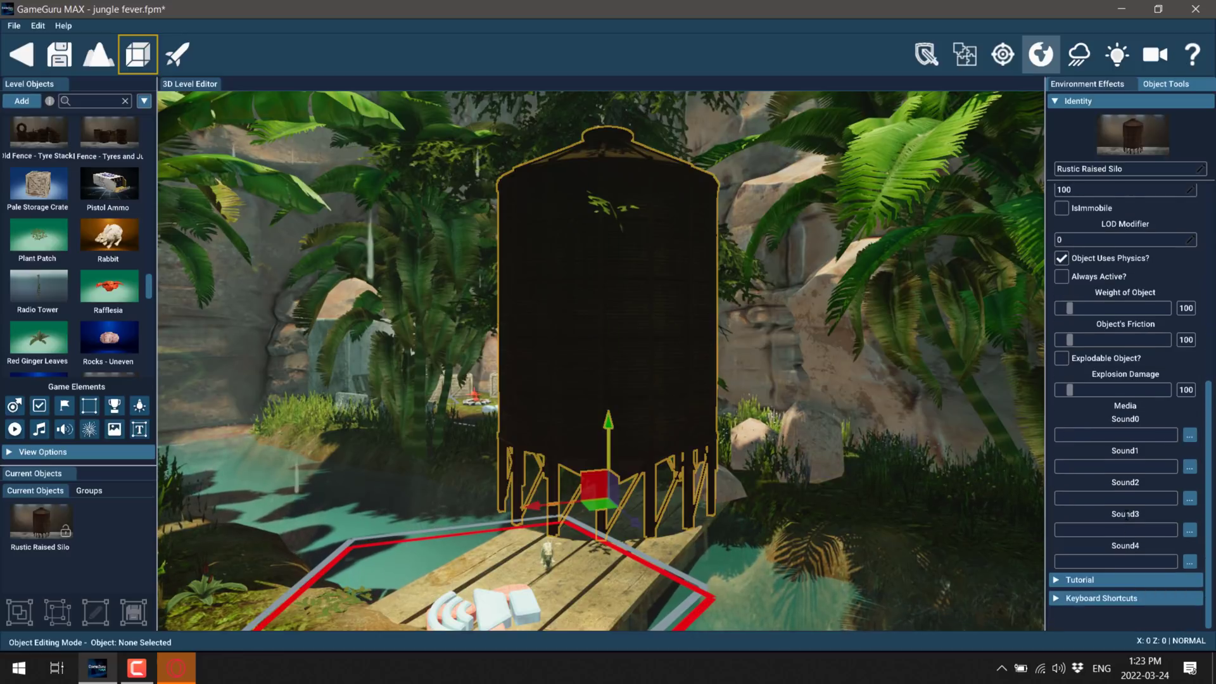
scroll(1121, 512, "up", 5)
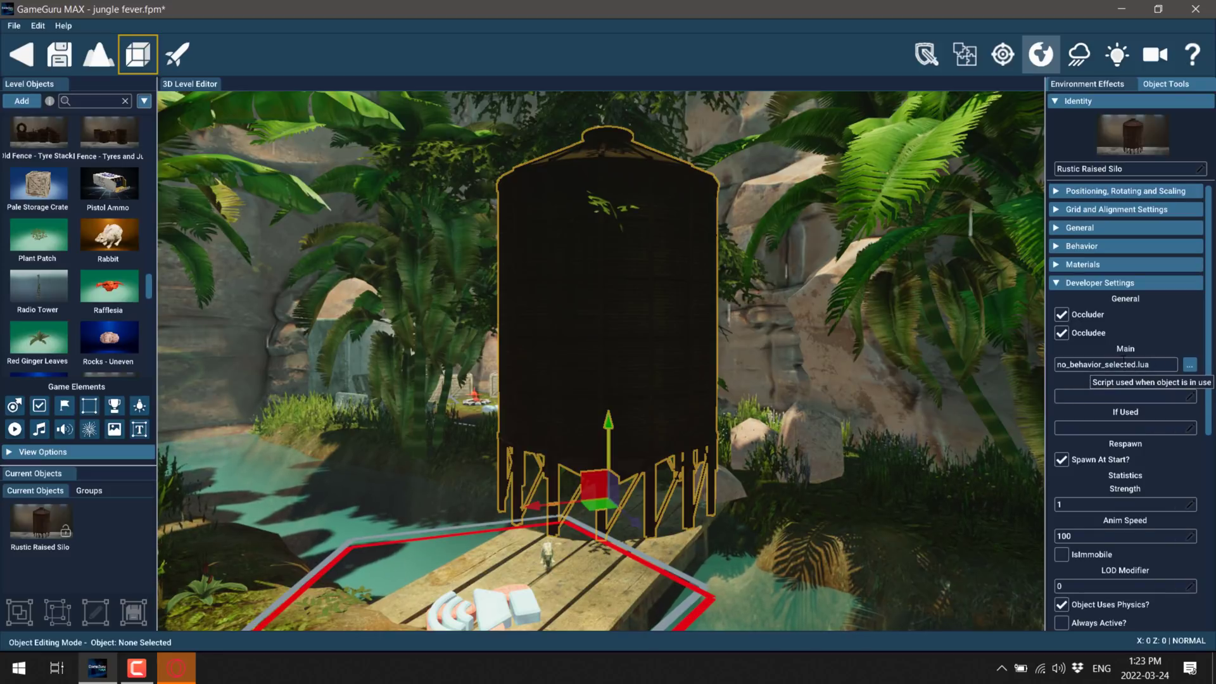
scroll(1083, 223, "down", 5)
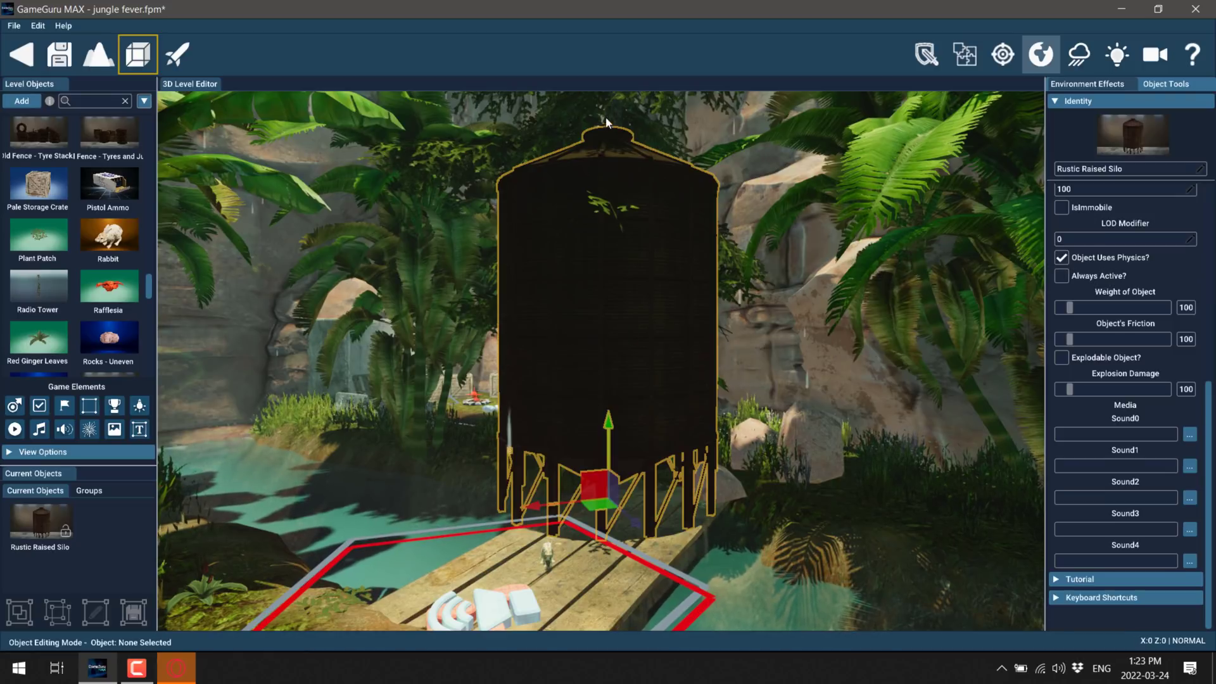
left_click(172, 51)
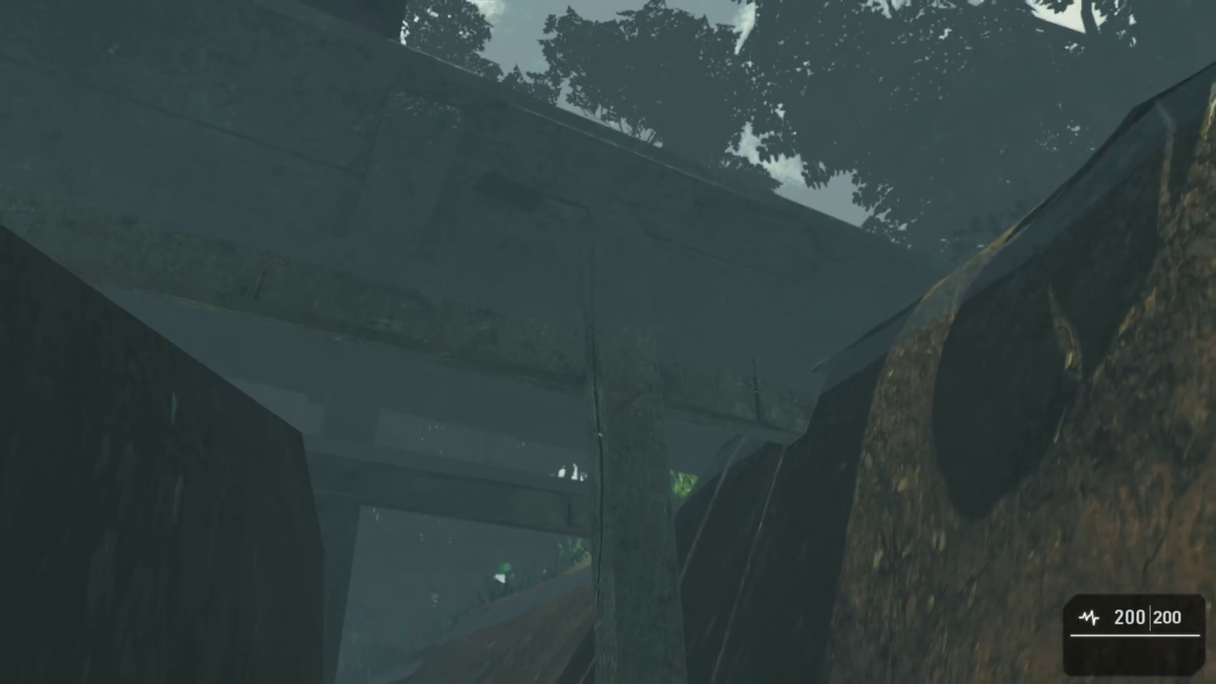
key("Escape")
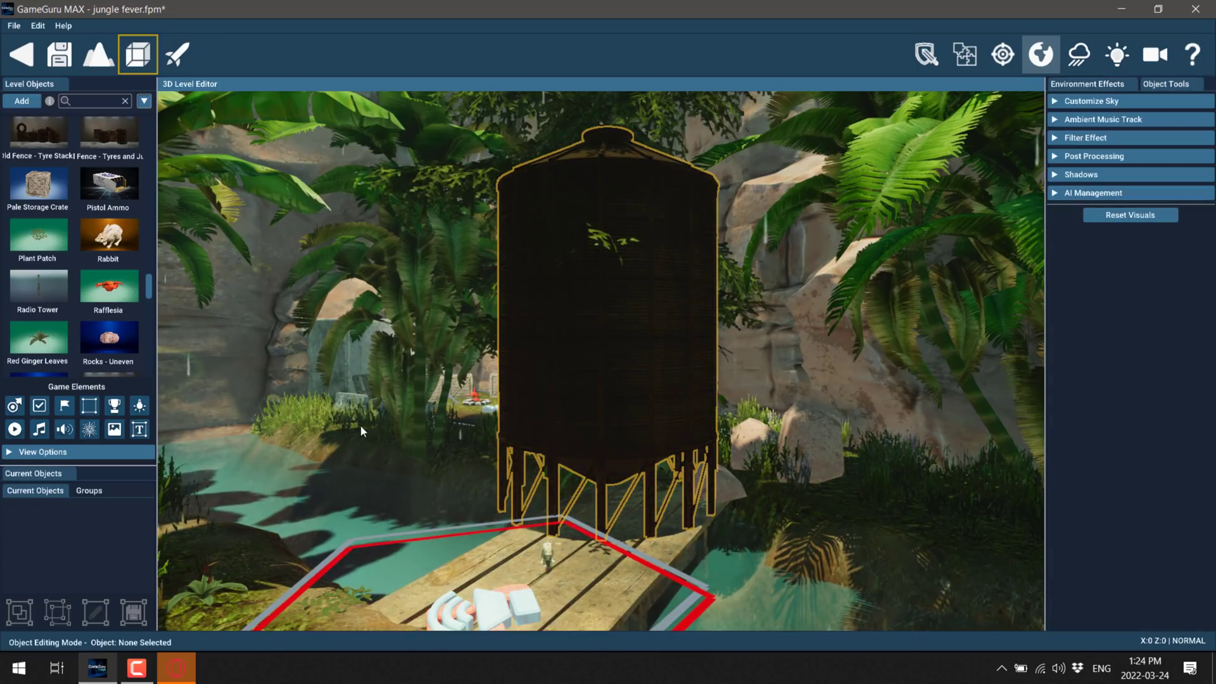
Step: Delete the silo, then fly the camera along the jungle path to the red barrel
left_click(621, 377)
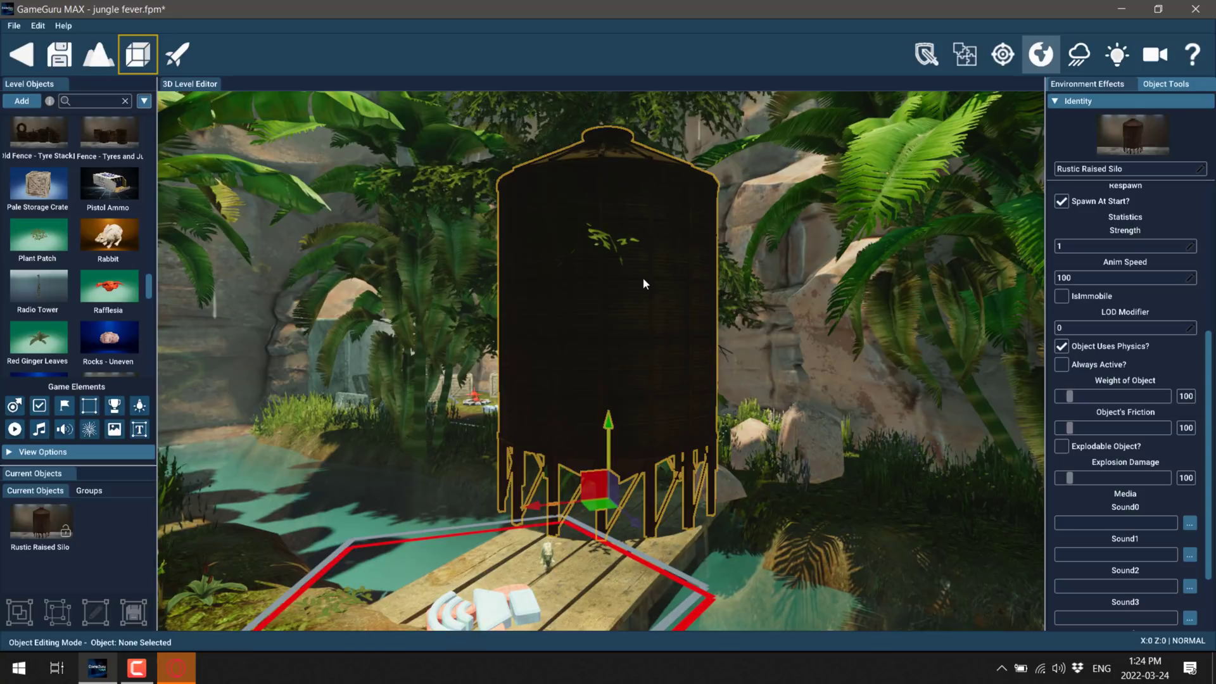
key("Delete")
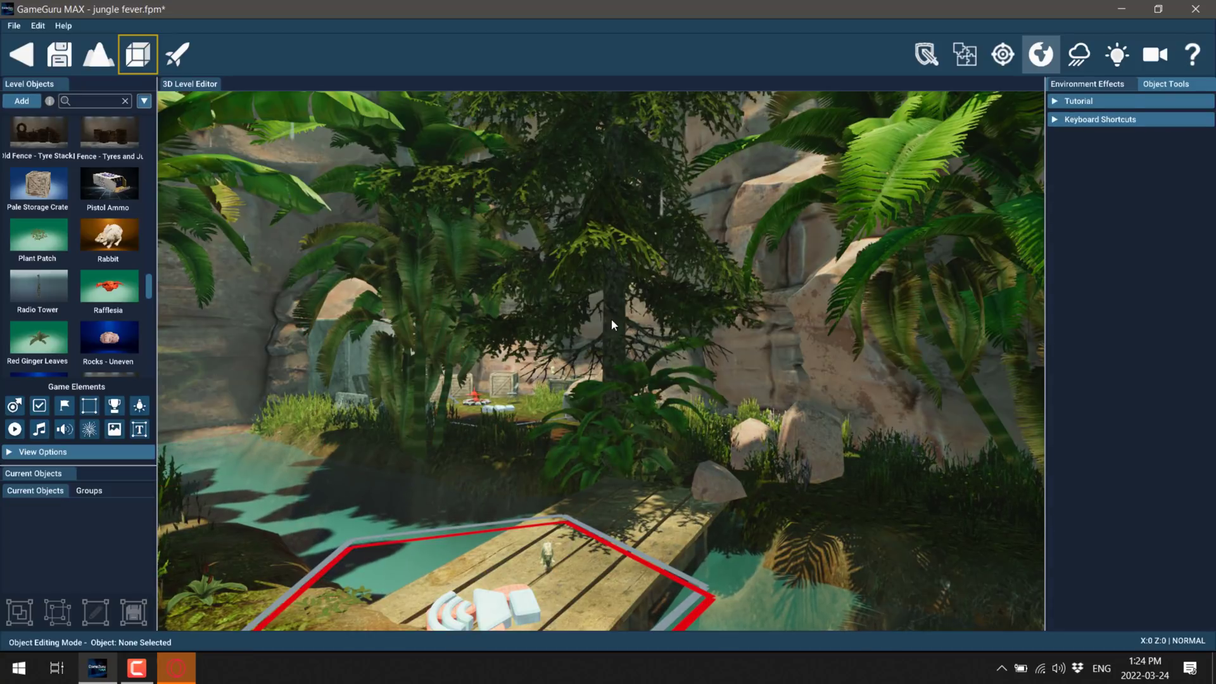
right_click_drag(509, 297, 572, 295)
key("w")
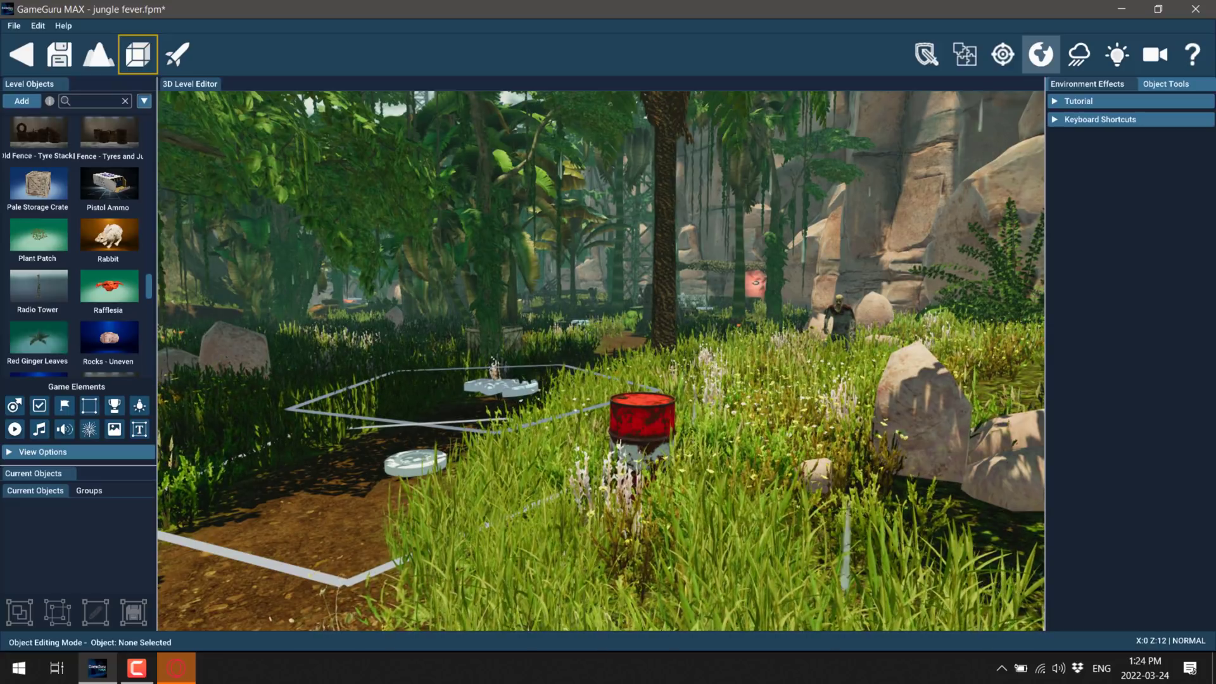
key("s")
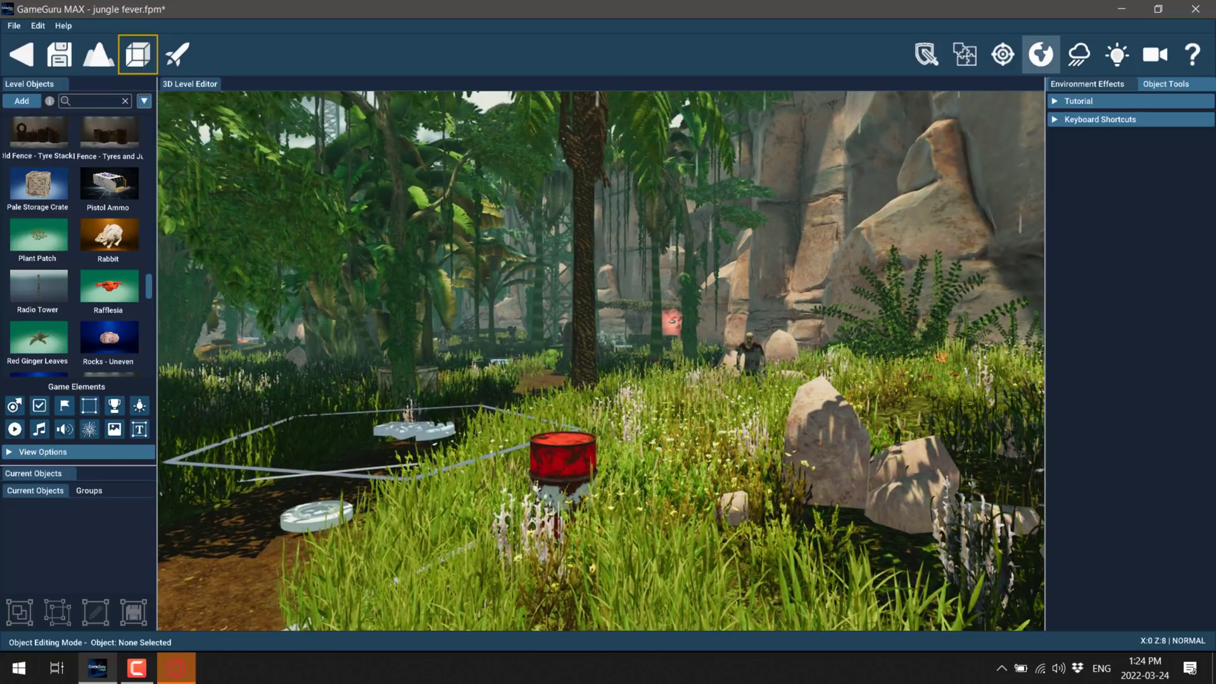
mouse_move(608, 279)
right_mouse_down()
mouse_move(709, 342)
mouse_move(621, 298)
right_mouse_up()
Step: Leave the jungle fever level without saving and return to the storyboard
left_click(14, 25)
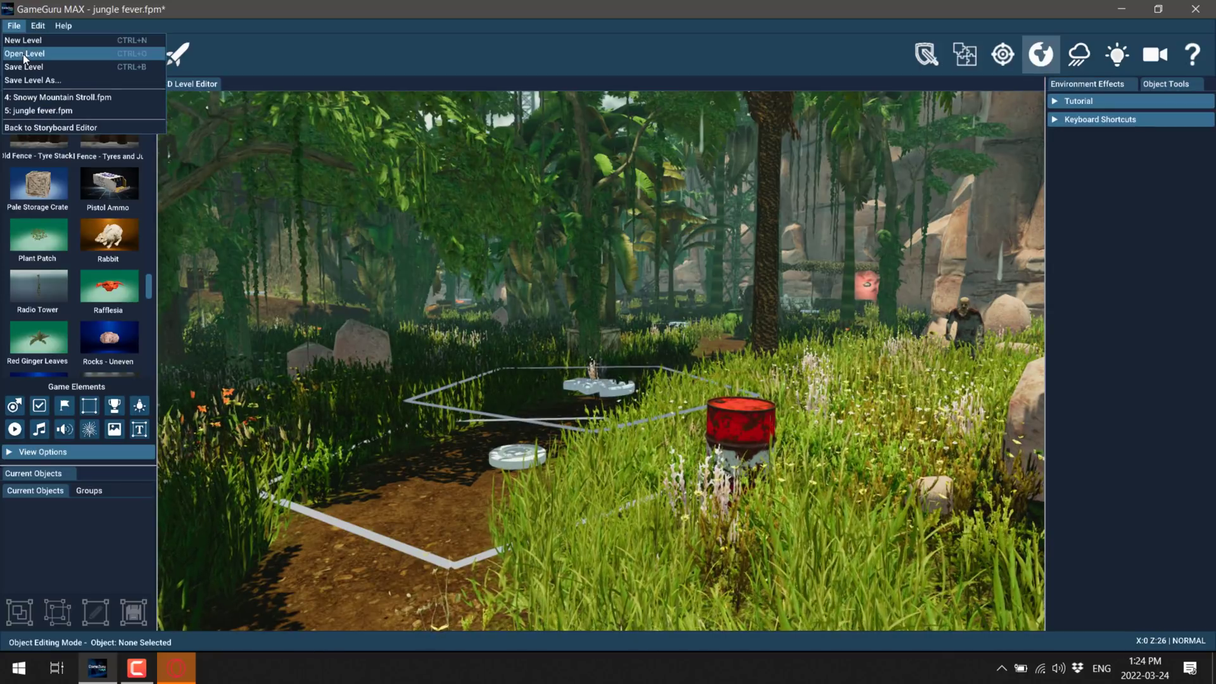
left_click(25, 55)
left_click(681, 393)
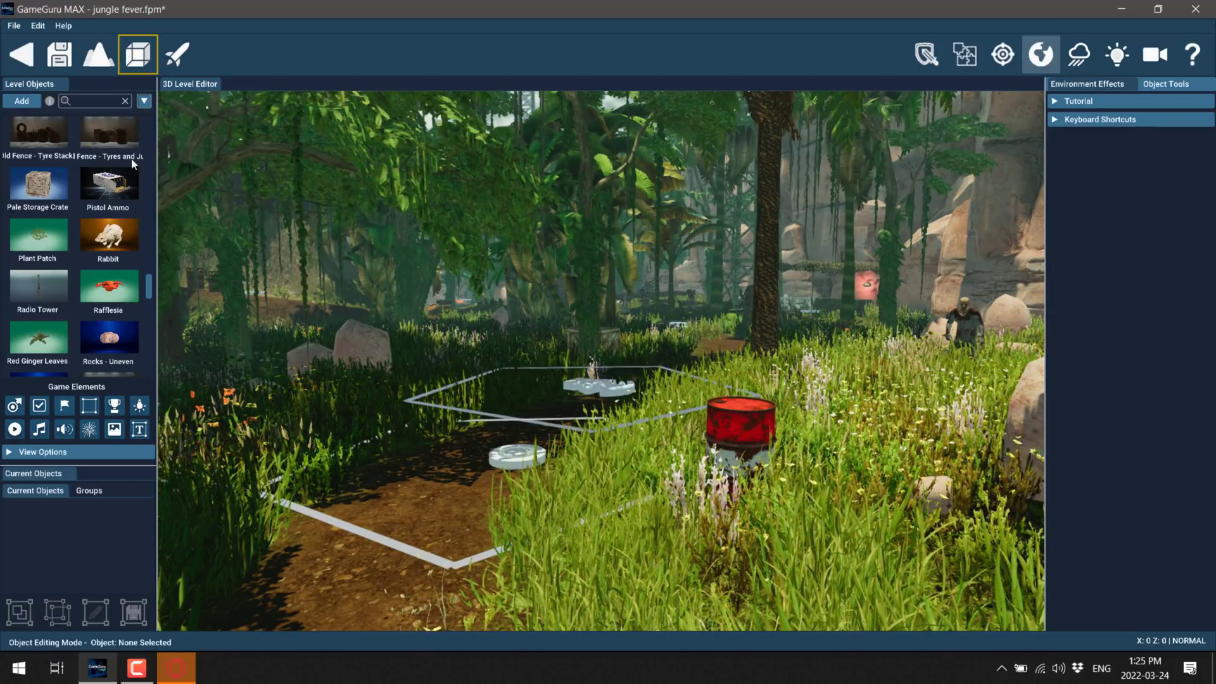
left_click(31, 58)
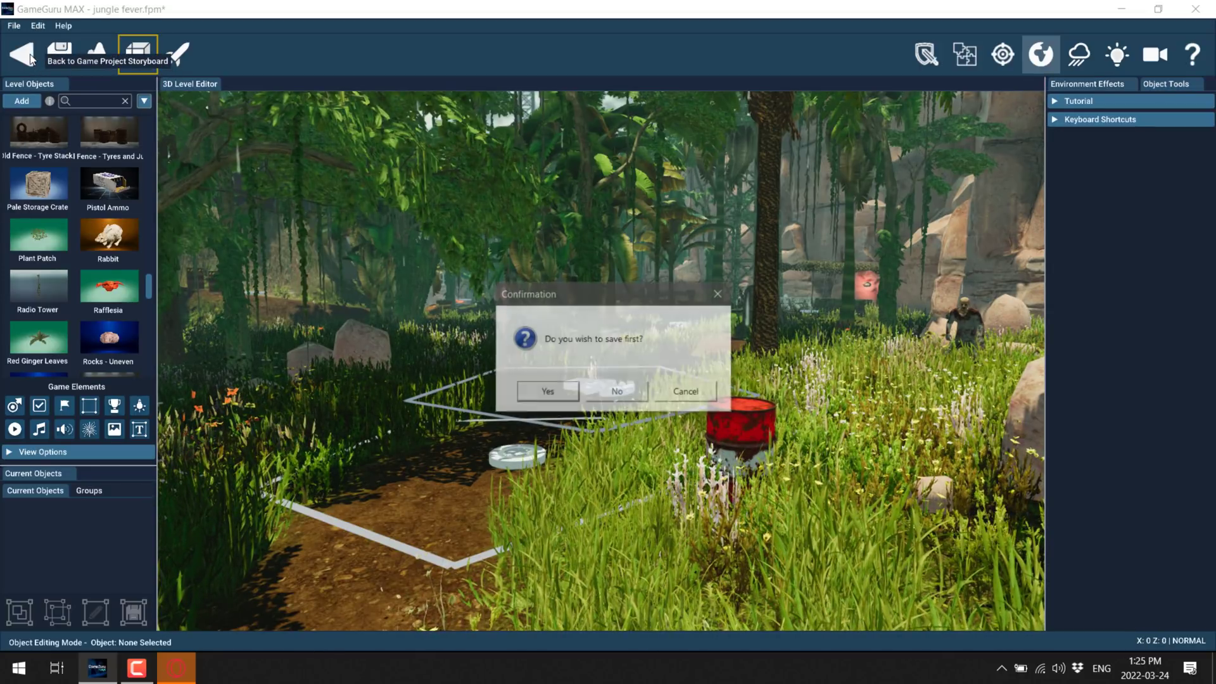
left_click(628, 386)
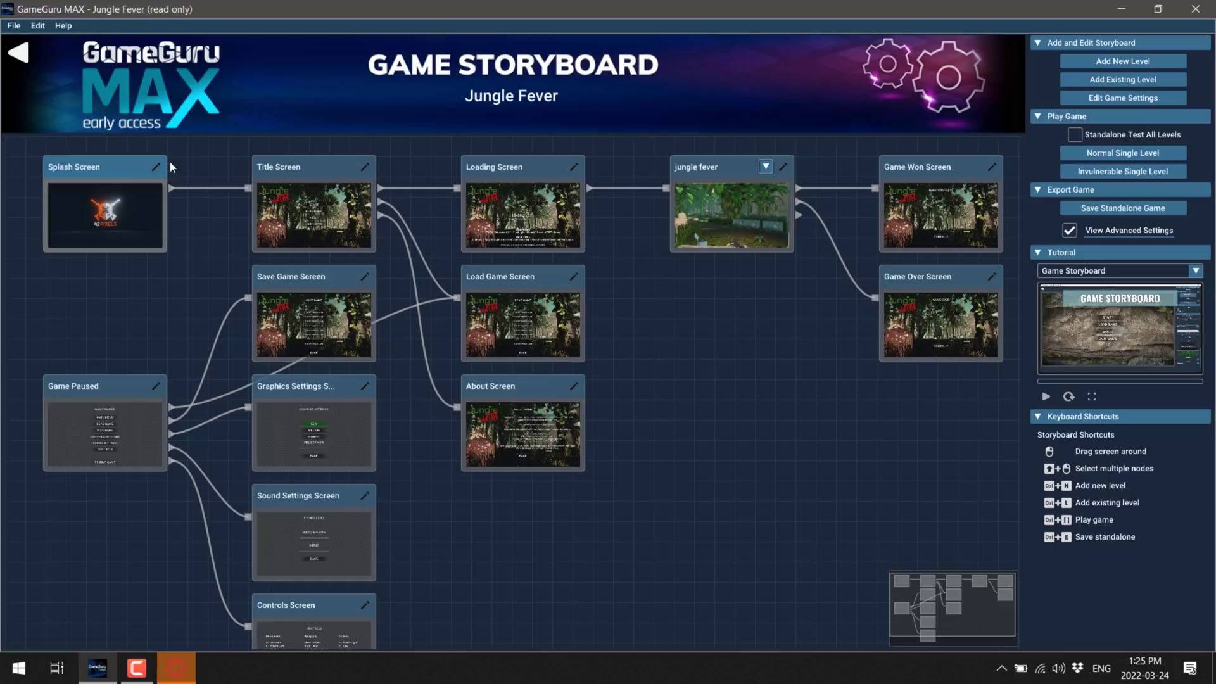
Step: Open the storyboard's Game Paused screen for editing
left_click_drag(107, 180, 106, 182)
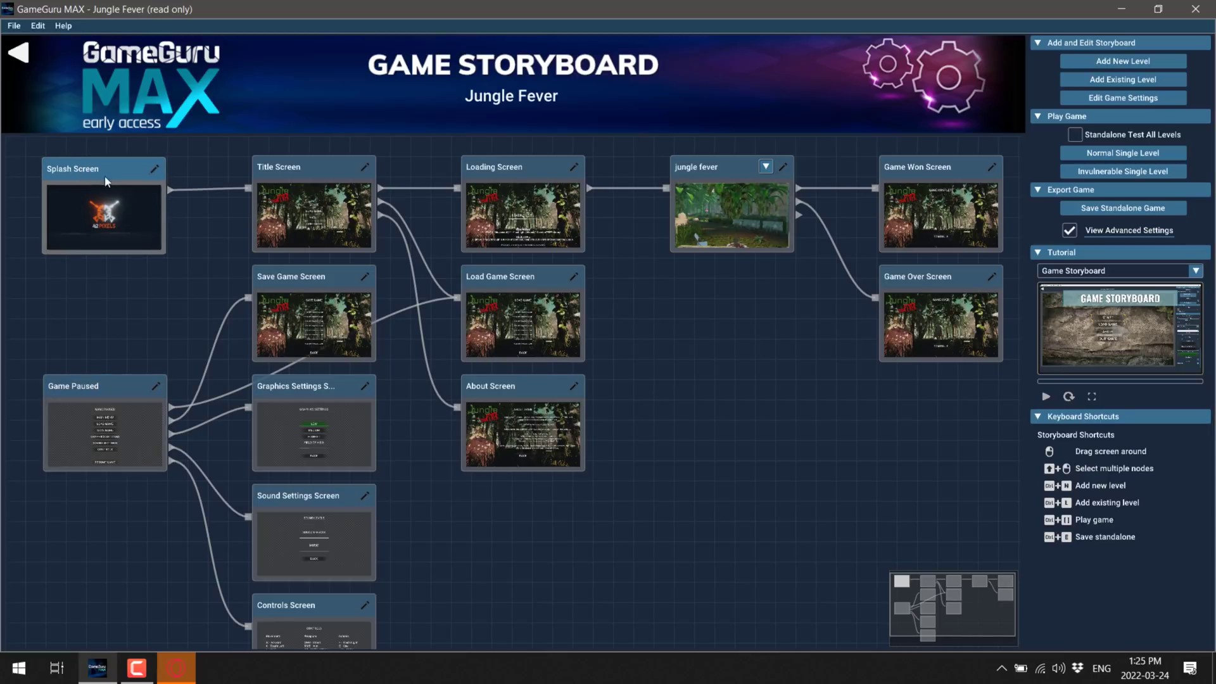
left_click(111, 384)
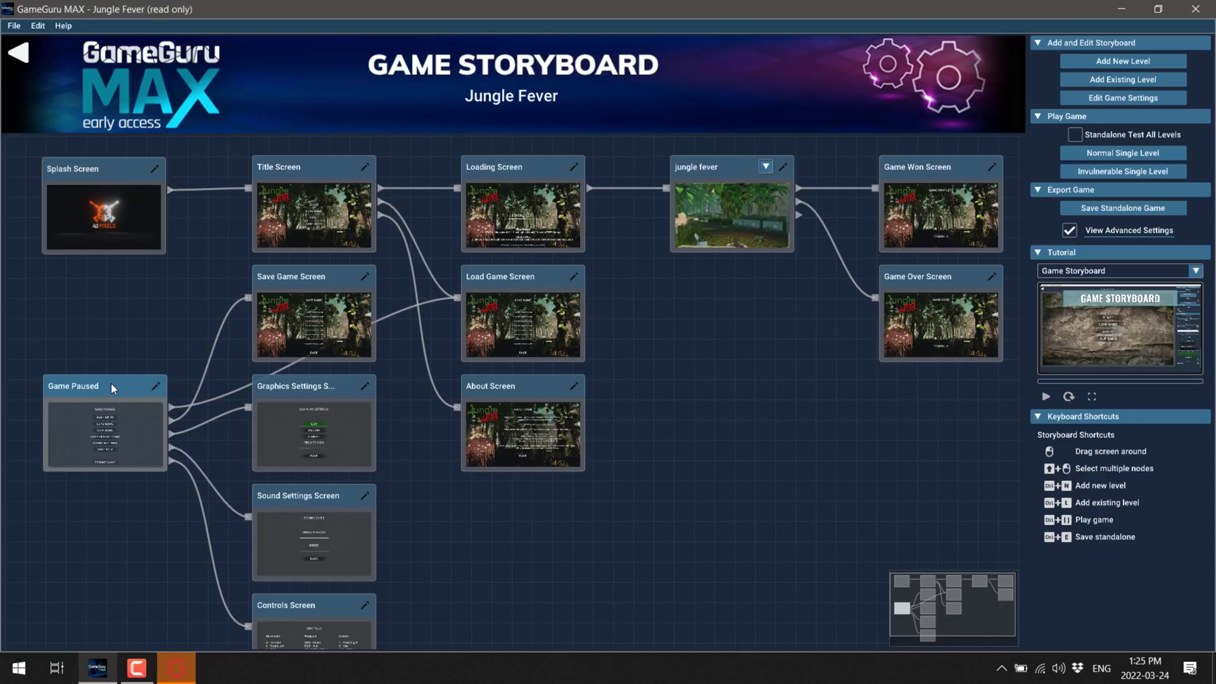
left_click(157, 384)
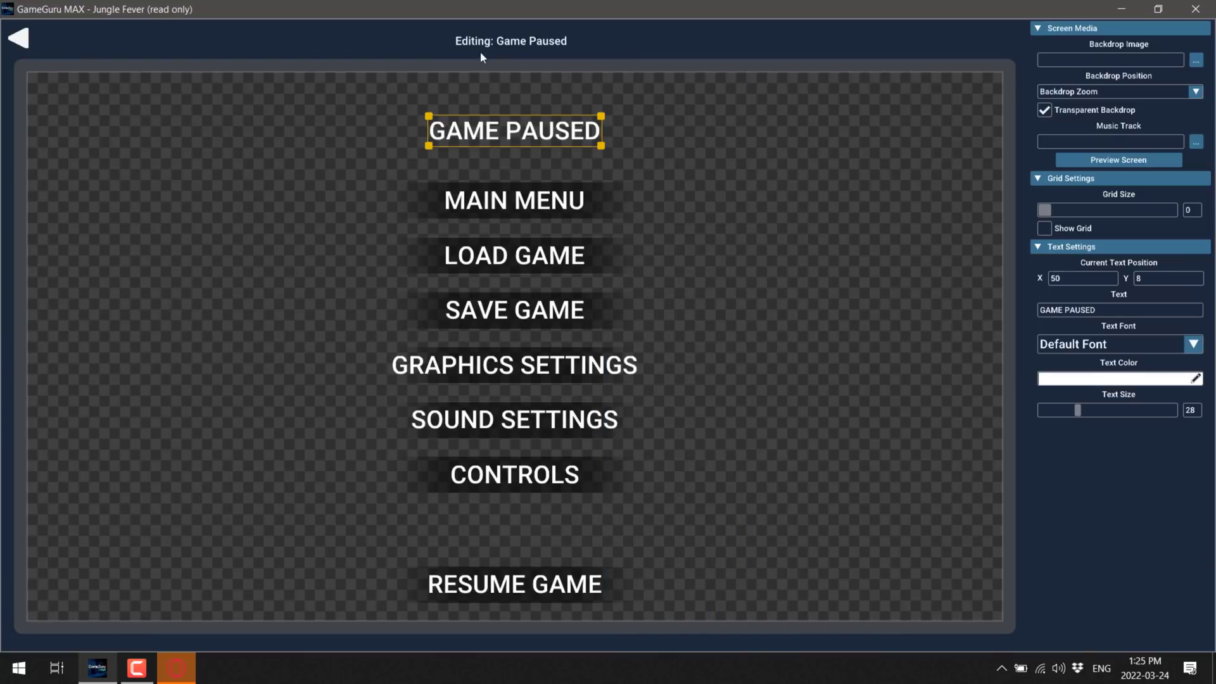
Step: Inspect the Game Paused MAIN MENU, RESUME GAME and CONTROLS buttons, then exit to the storyboard
left_click(548, 202)
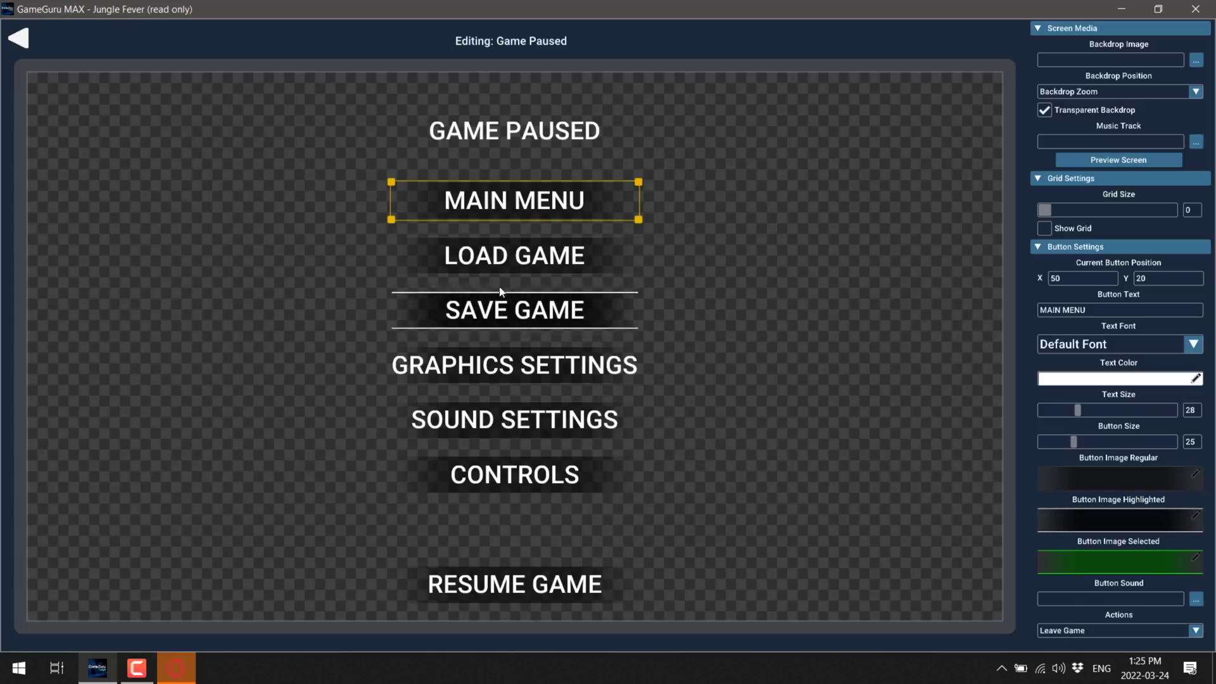
left_click(543, 582)
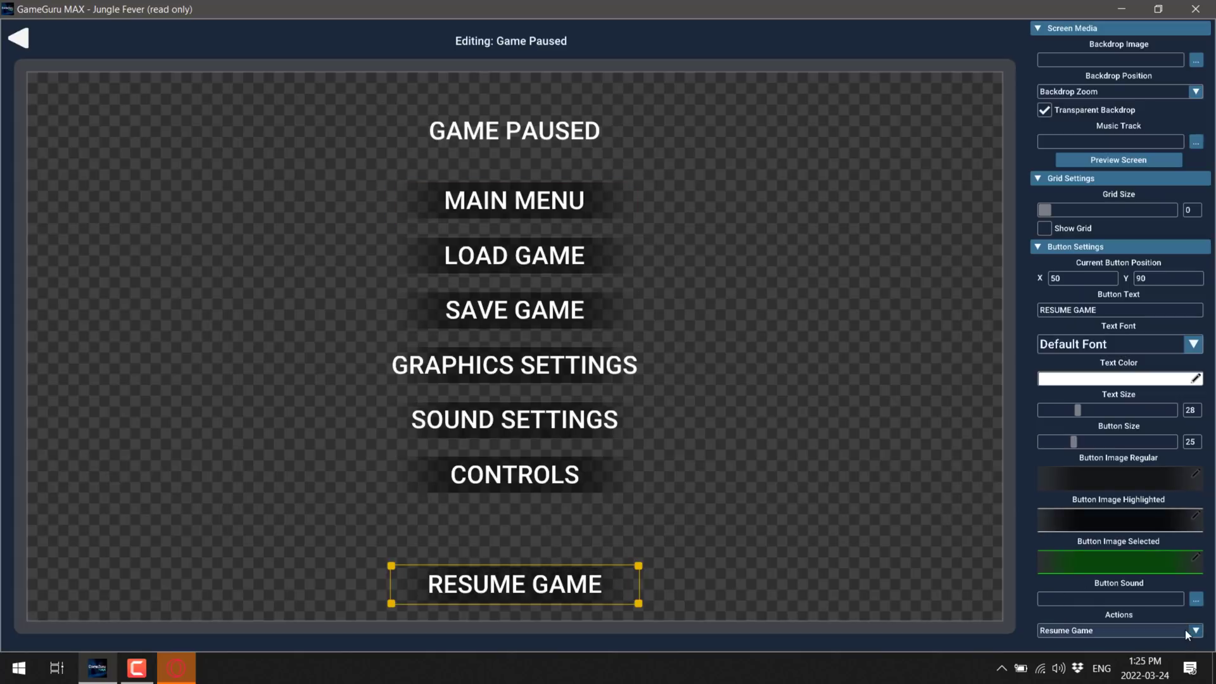
left_click(513, 476)
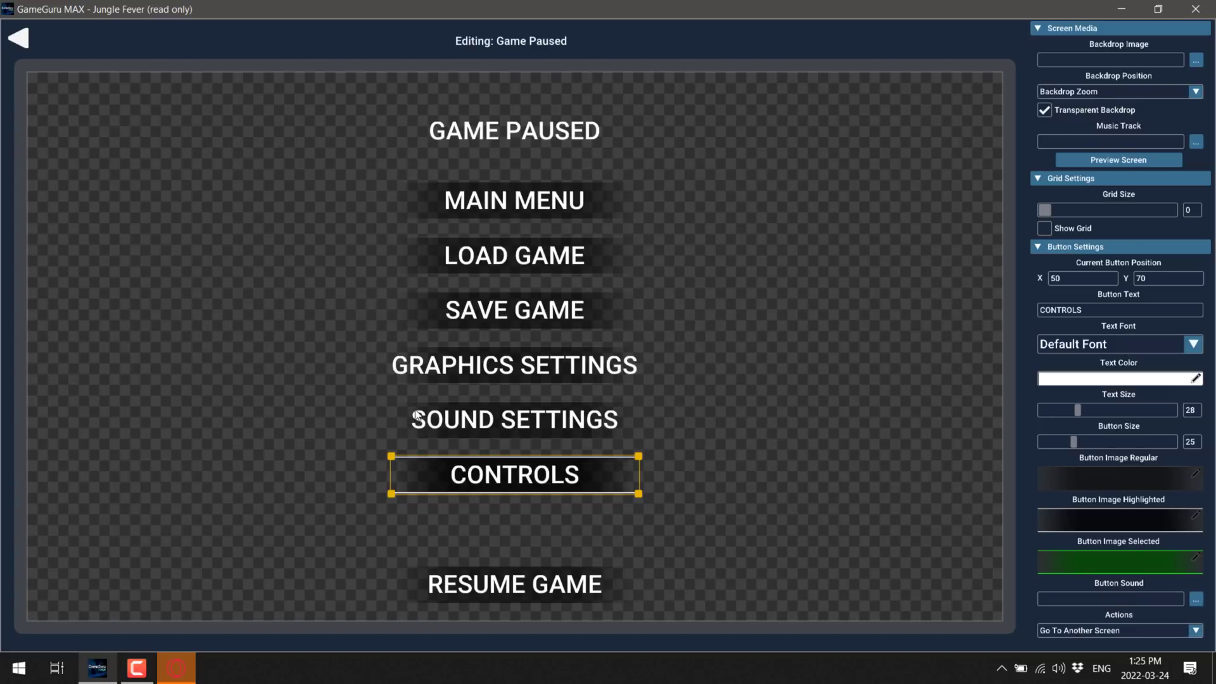
left_click(21, 33)
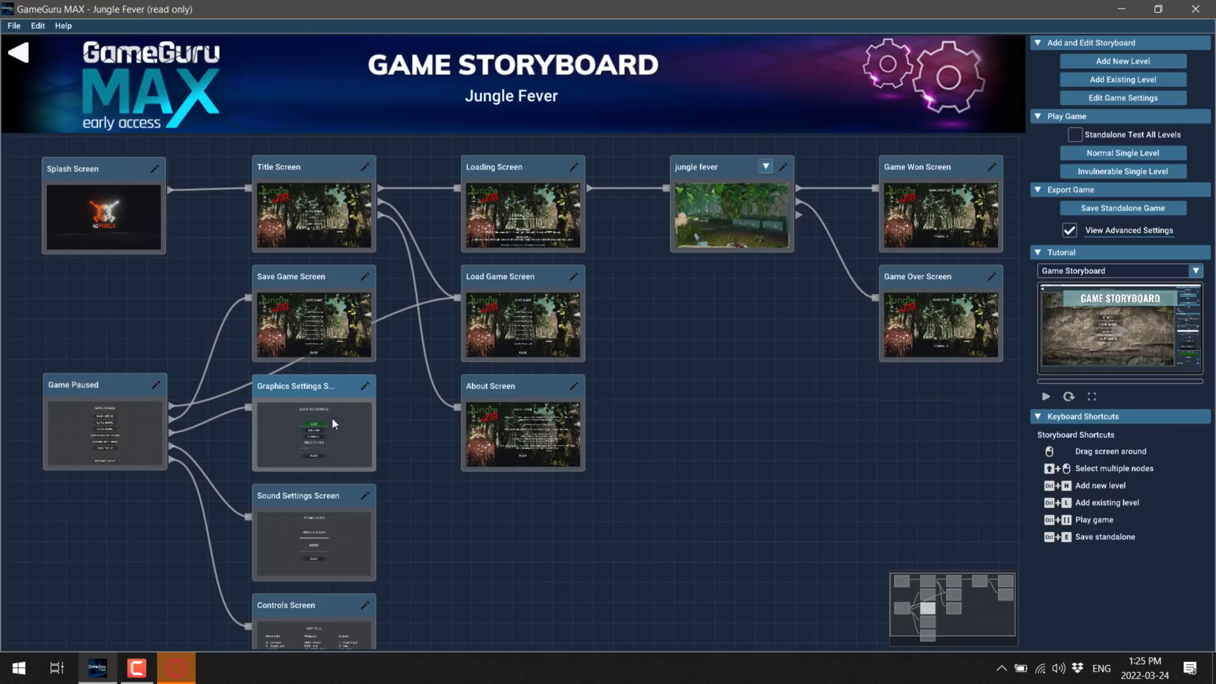
Step: Inspect the Graphics Settings screen's MEDIUM option and return to the storyboard
left_click(366, 387)
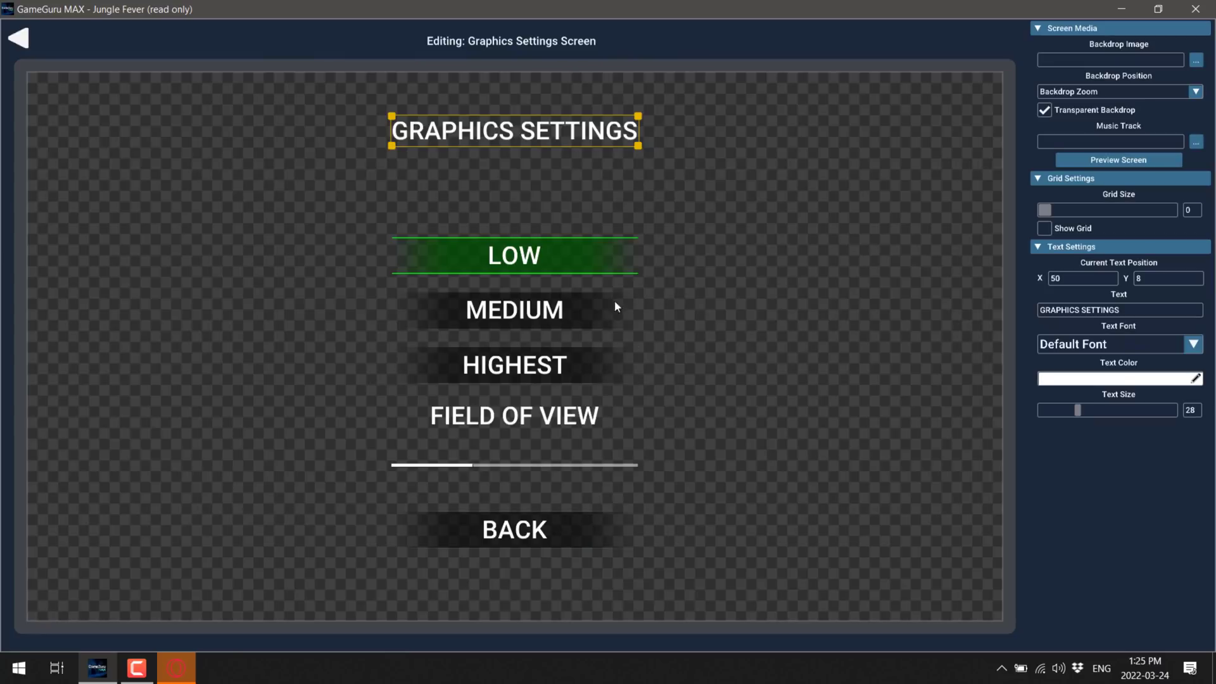
left_click(586, 308)
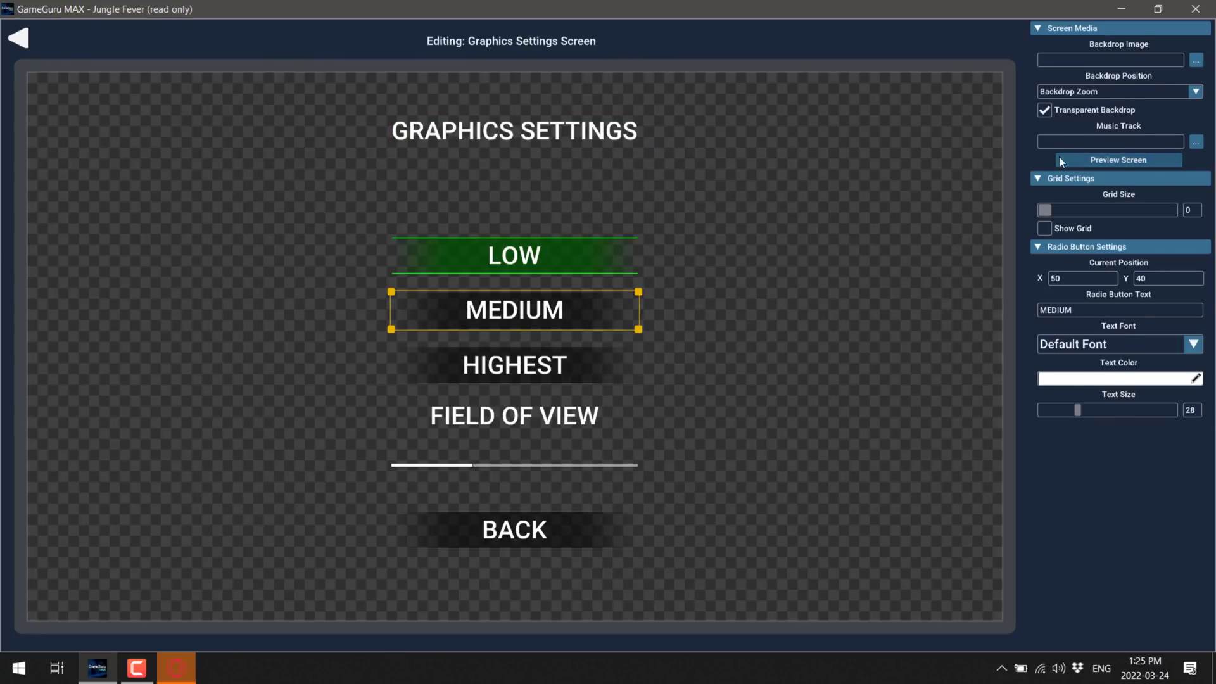
left_click(21, 39)
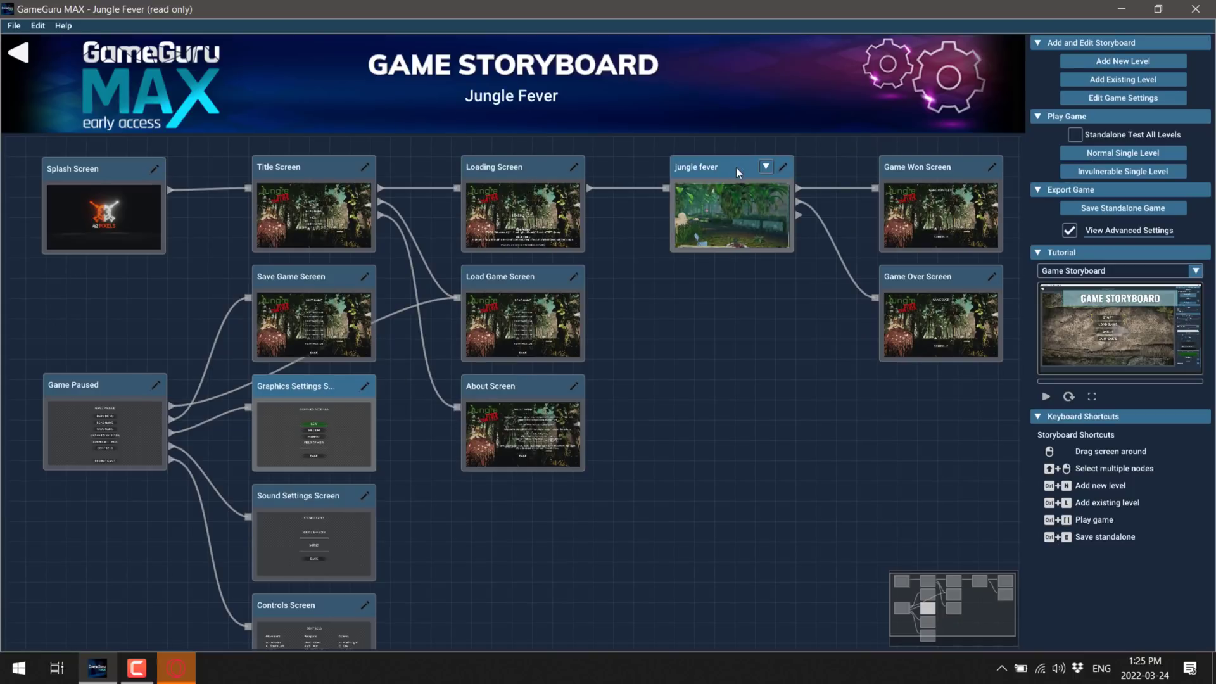
left_click(574, 168)
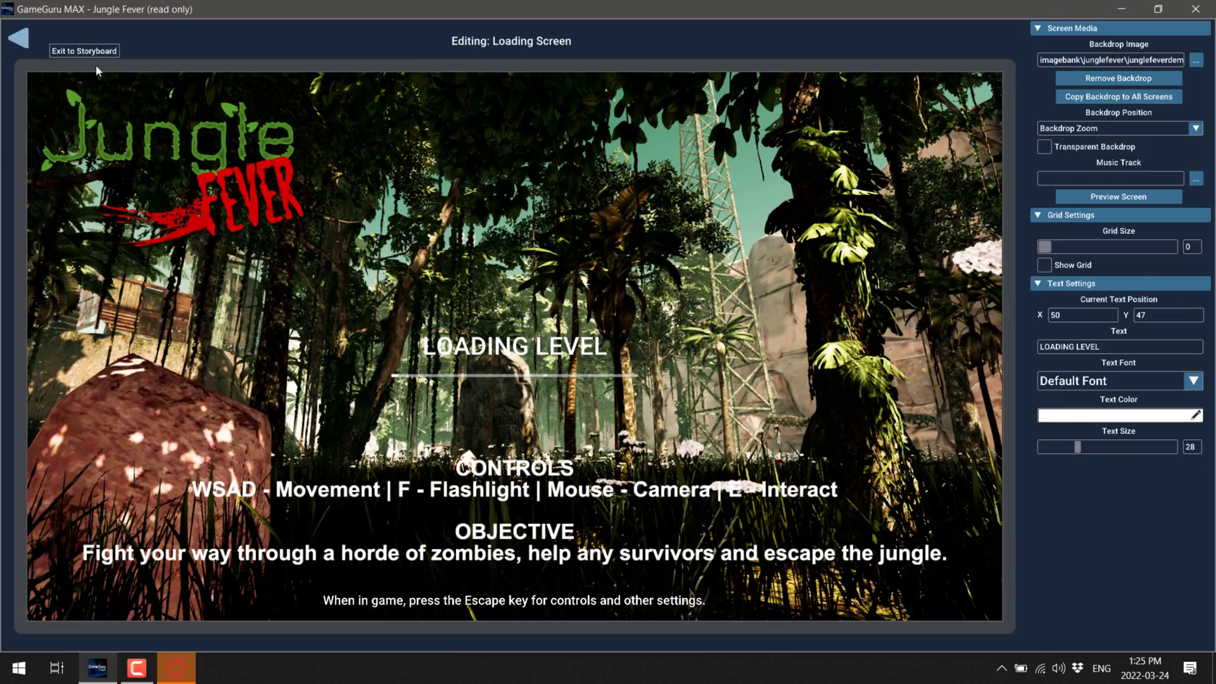
left_click(16, 40)
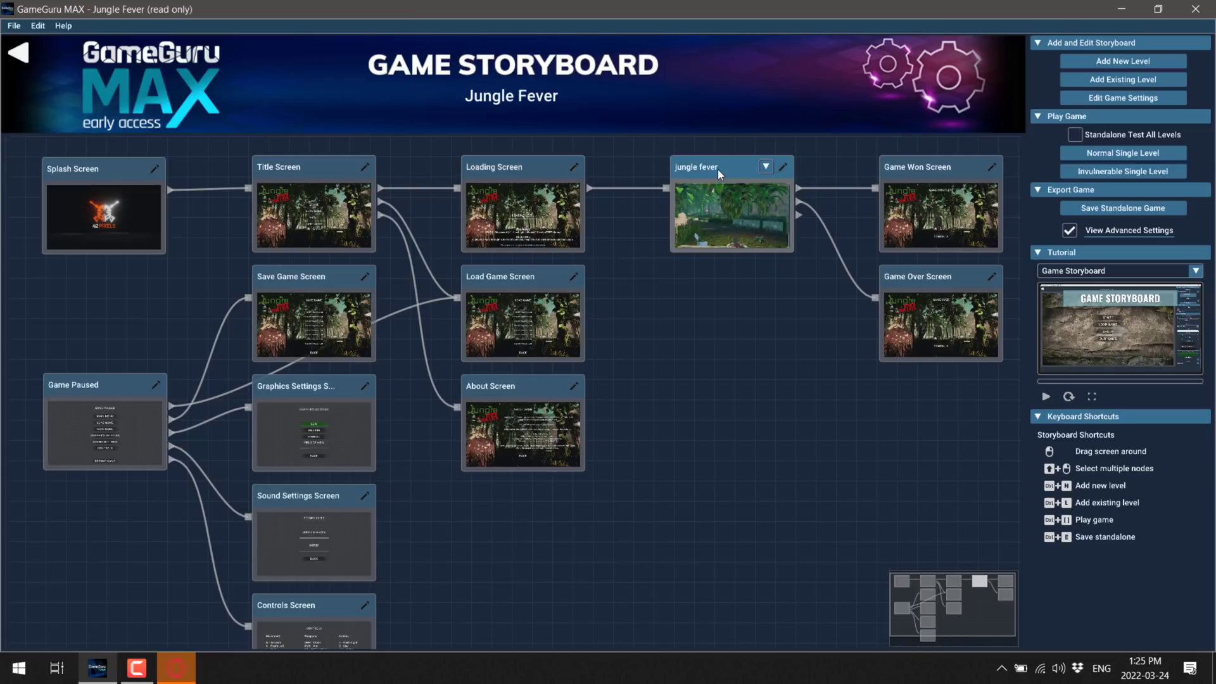
left_click(783, 167)
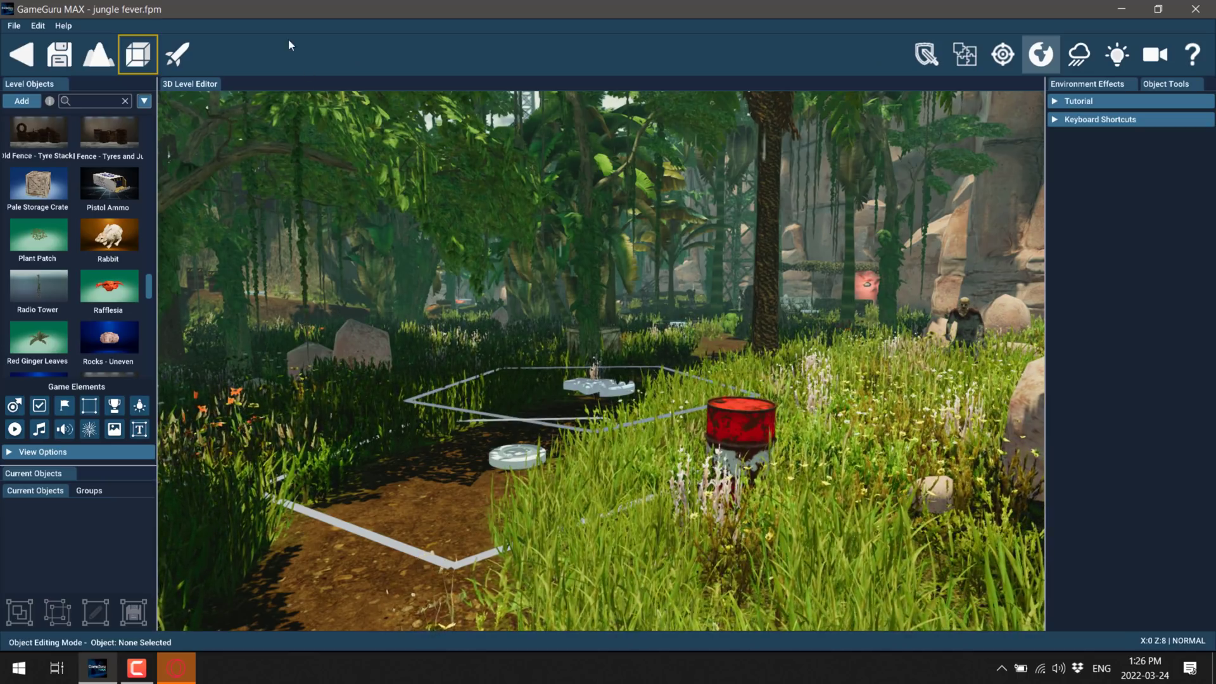
left_click(22, 54)
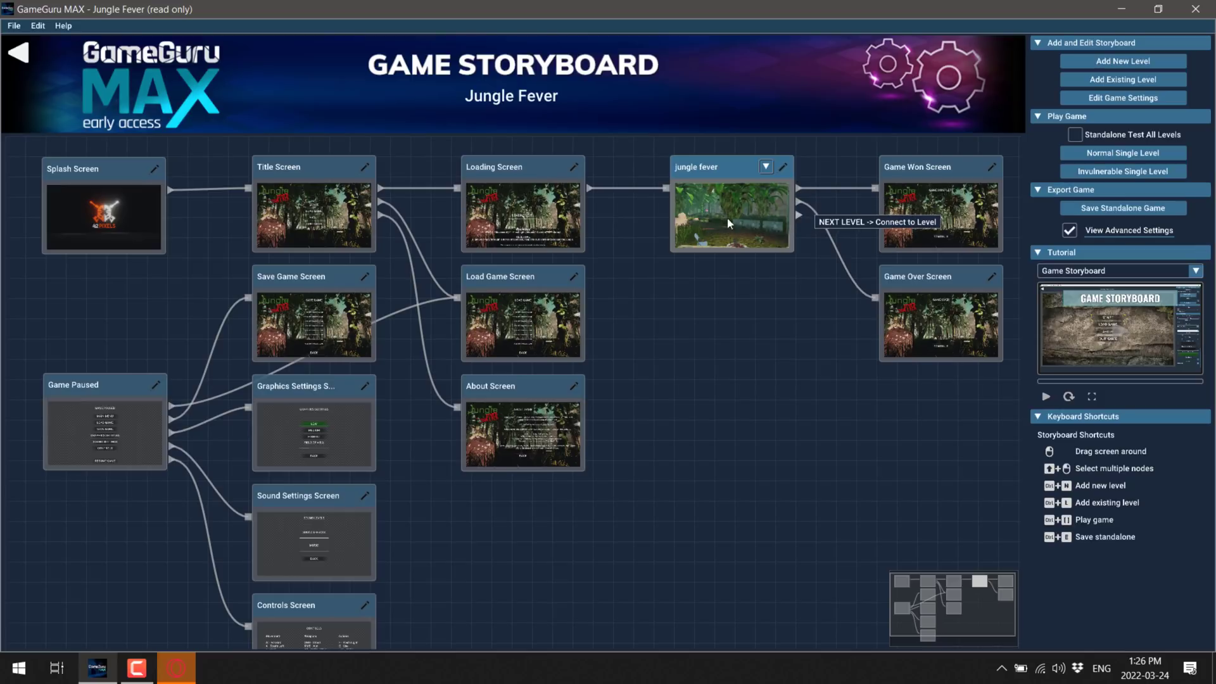
Step: Add a Level 2 node after jungle fever, move it down, and start editing its terrain
left_click_drag(799, 216, 807, 475)
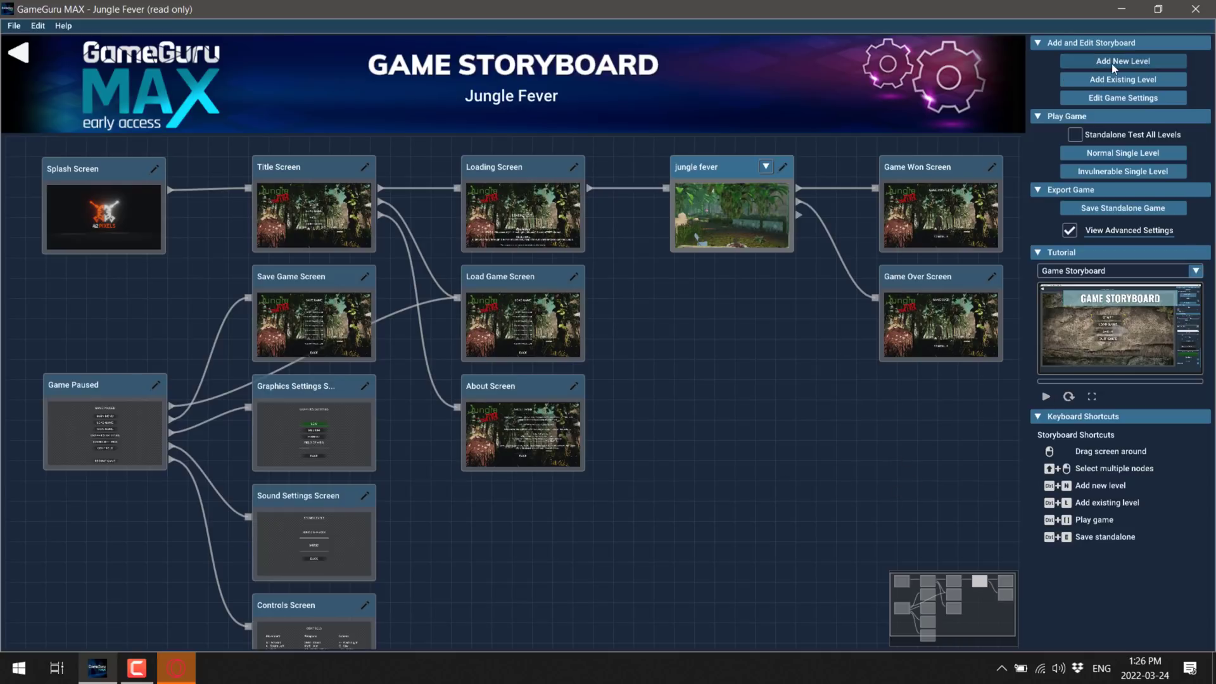
left_click(1130, 62)
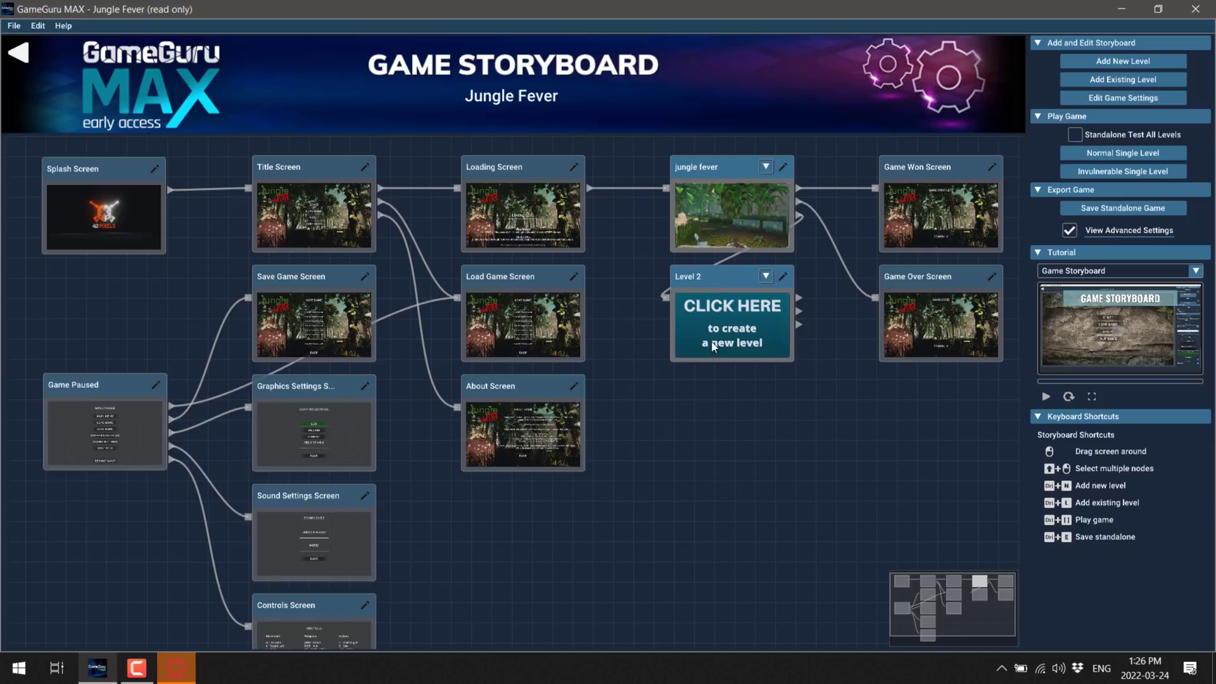
left_click_drag(735, 263, 735, 407)
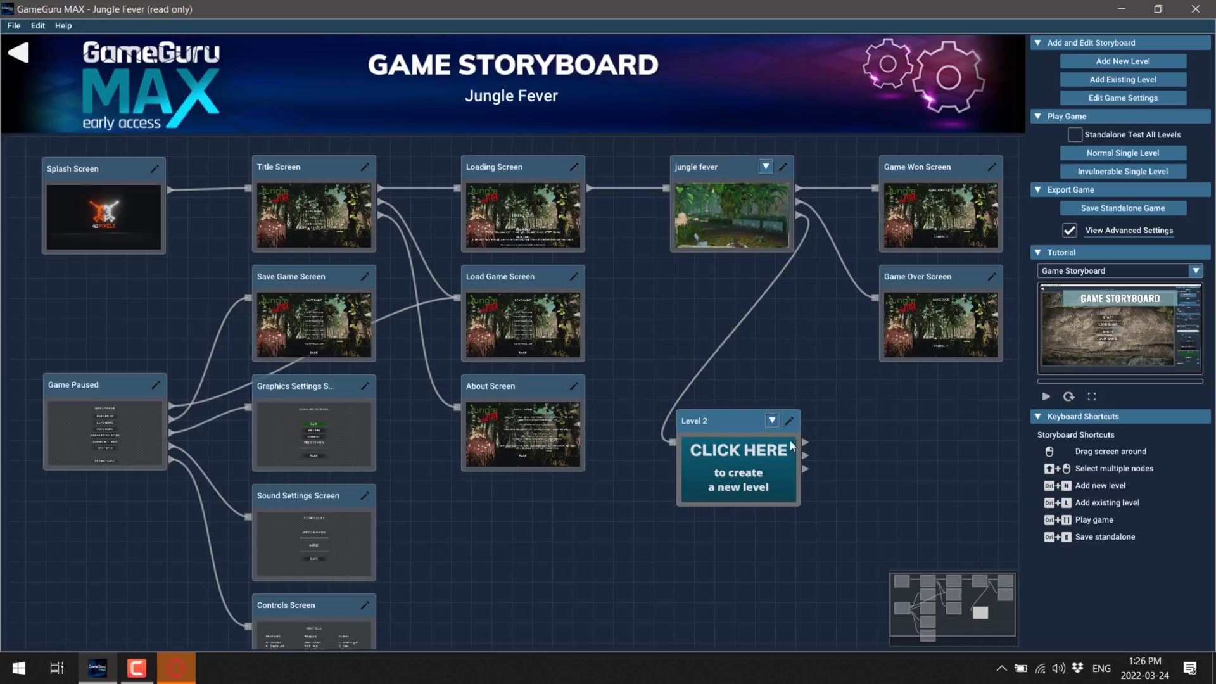
left_click(787, 421)
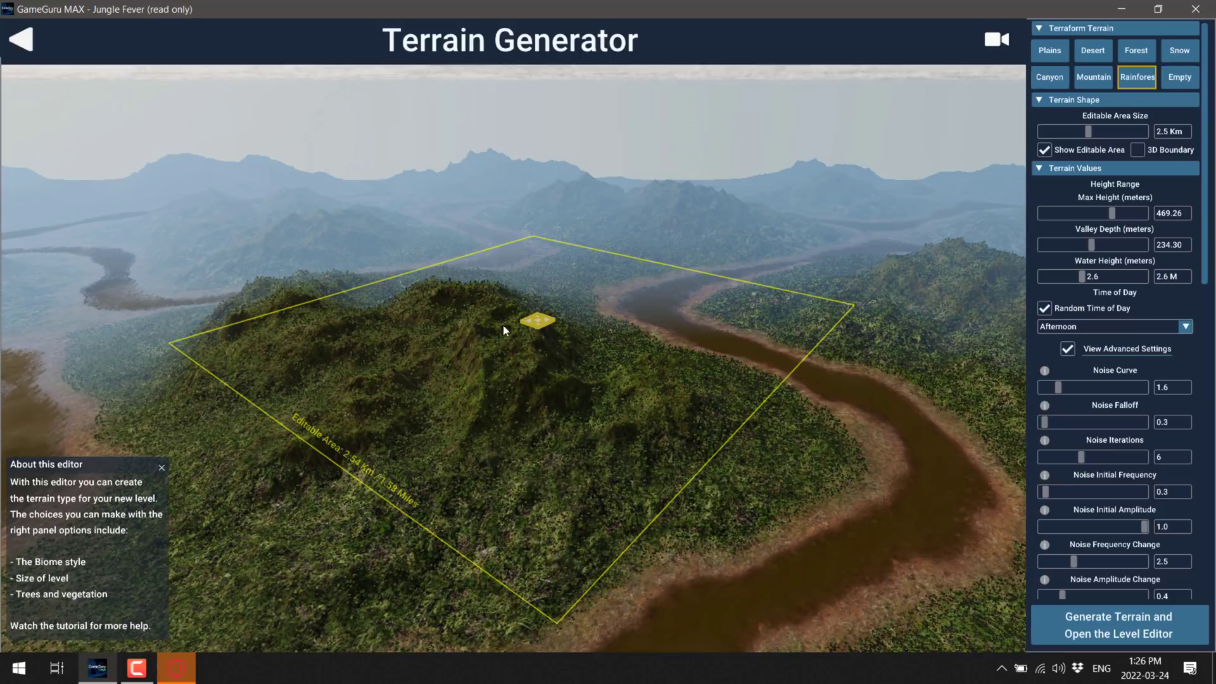
Step: Preview the Mountain, Canyon and Plains terrain themes, settling on Desert
left_click_drag(505, 362, 632, 426)
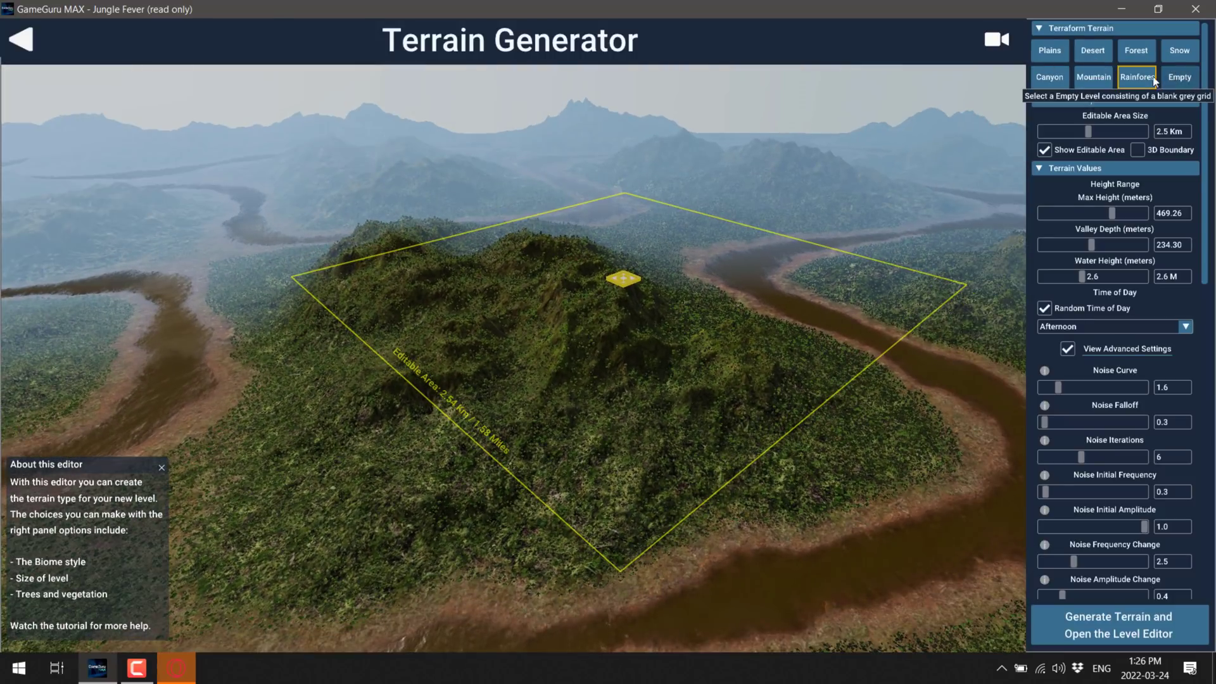
left_click(1103, 79)
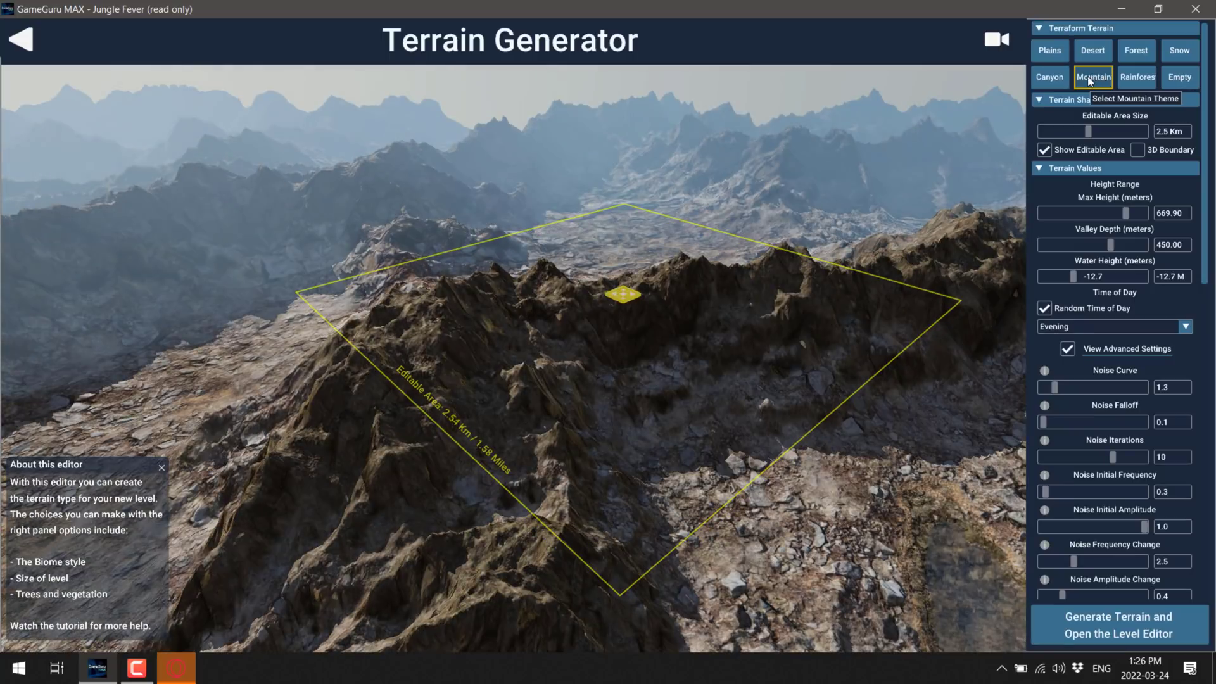
left_click(1051, 79)
left_click(1088, 51)
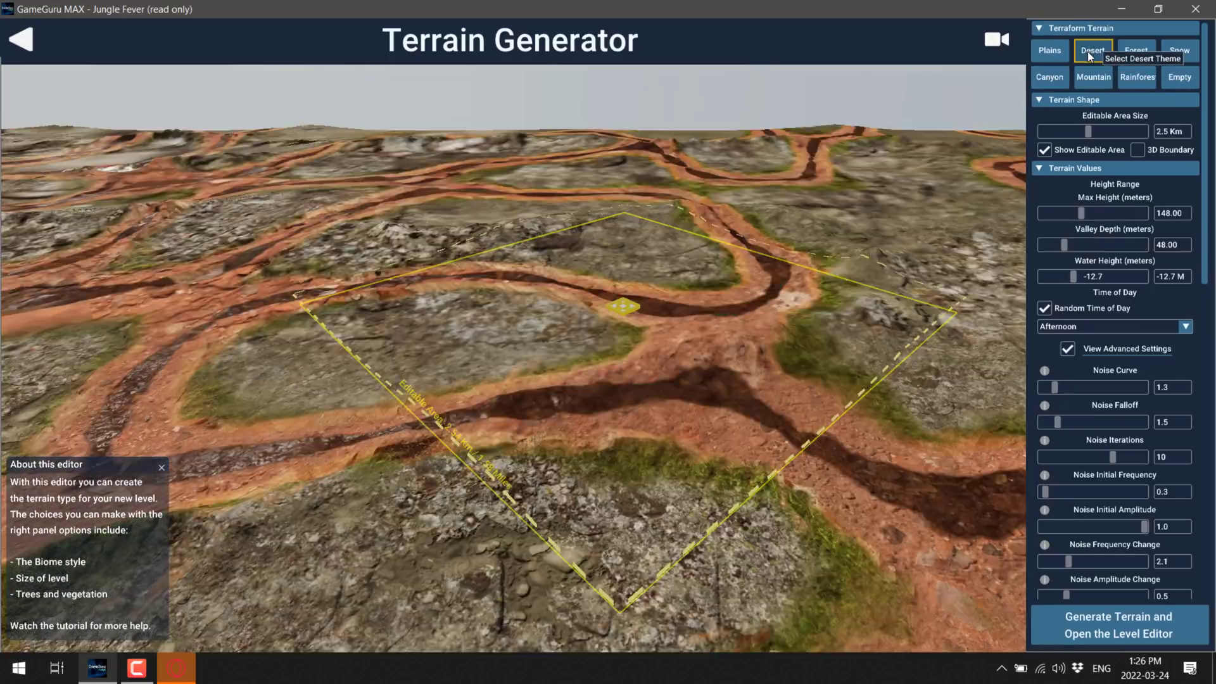
left_click(1061, 50)
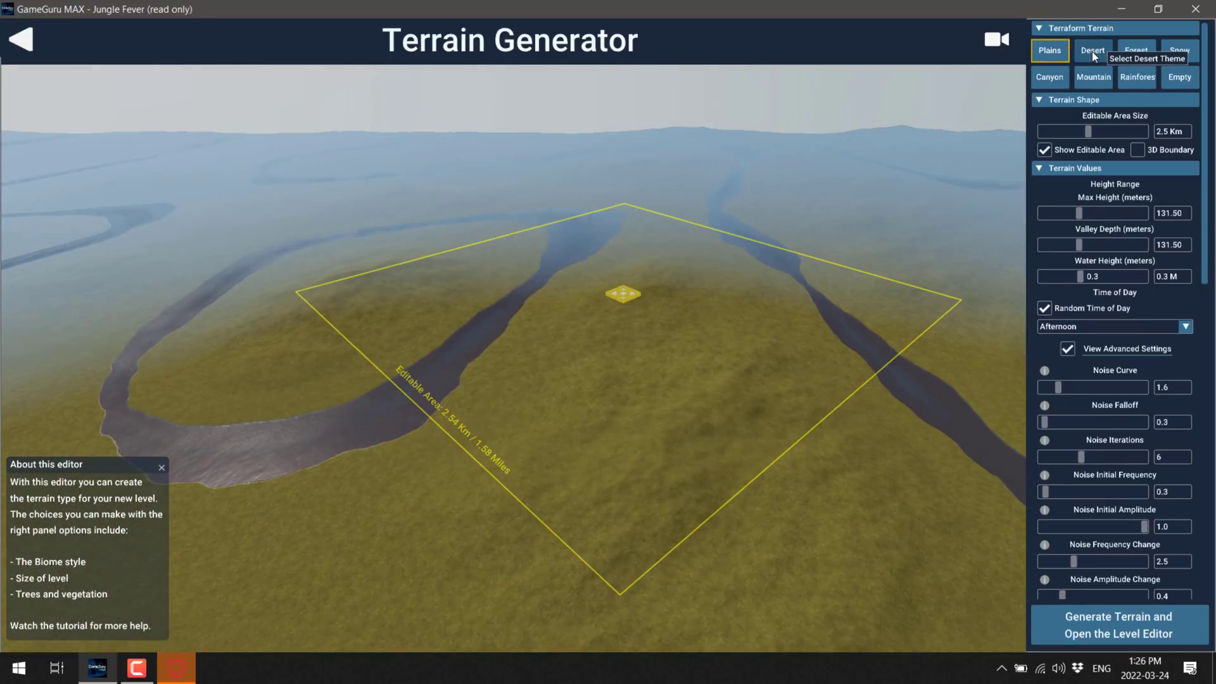
left_click(1092, 51)
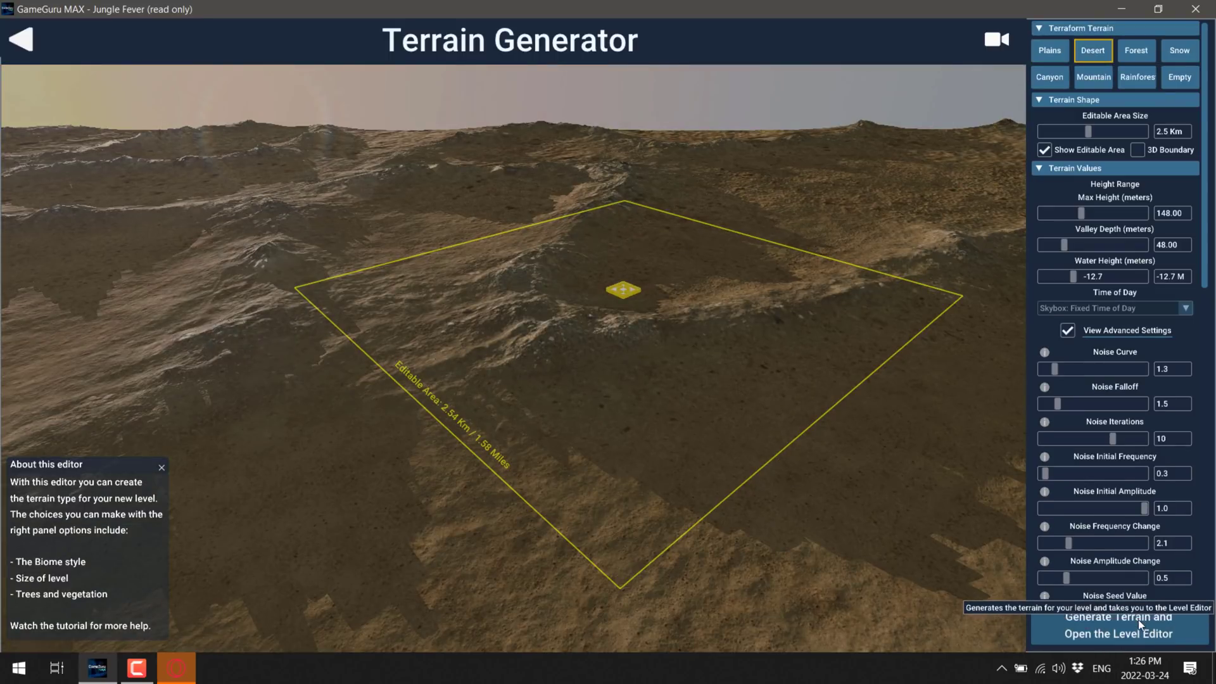
Step: Generate the desert terrain, save it as level 'Desert', and open the level editor
left_click(1114, 625)
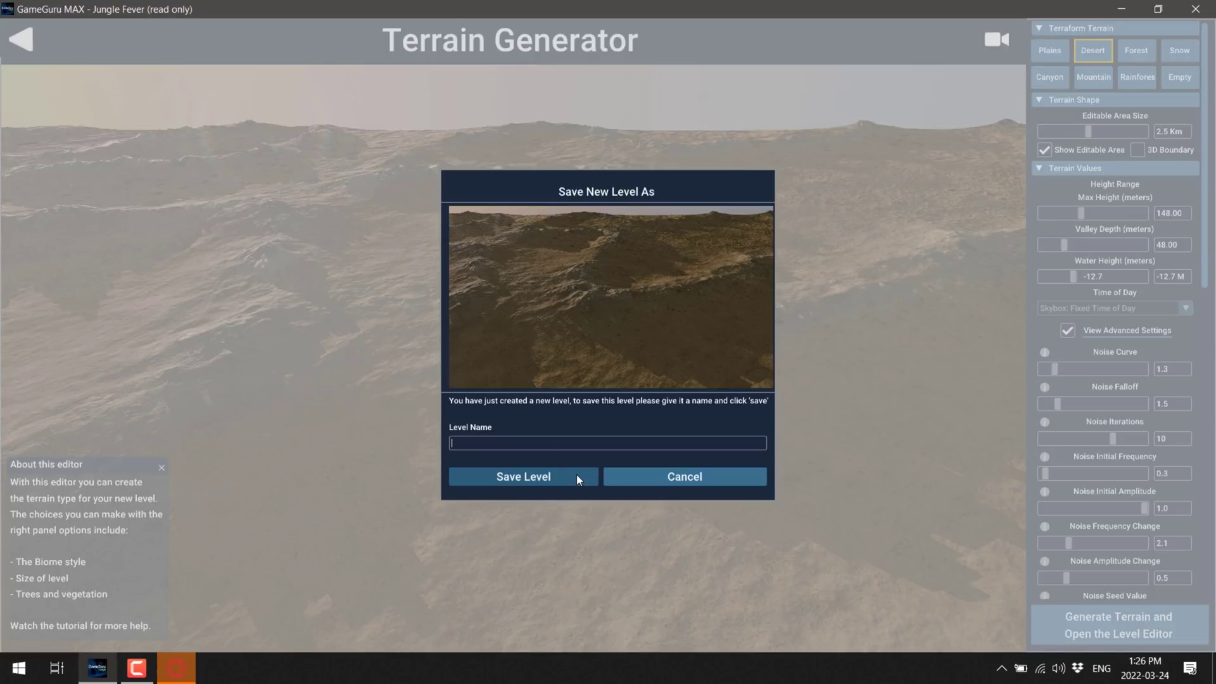
type("Desert")
left_click(577, 477)
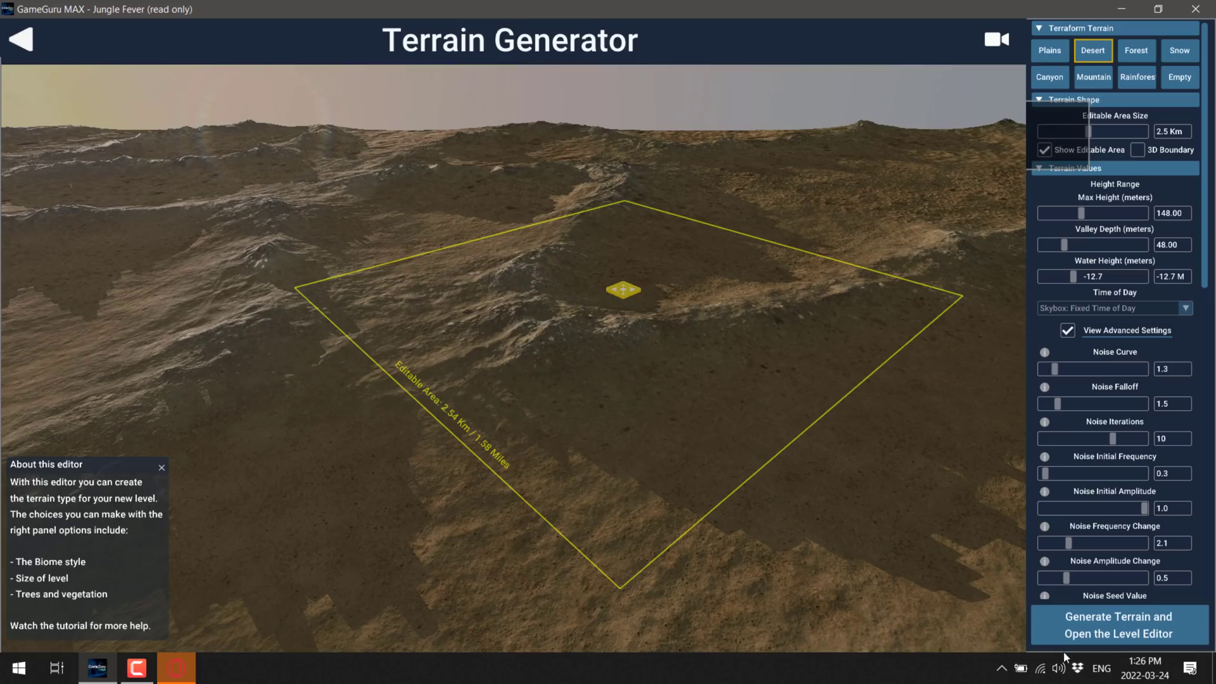
left_click(1131, 635)
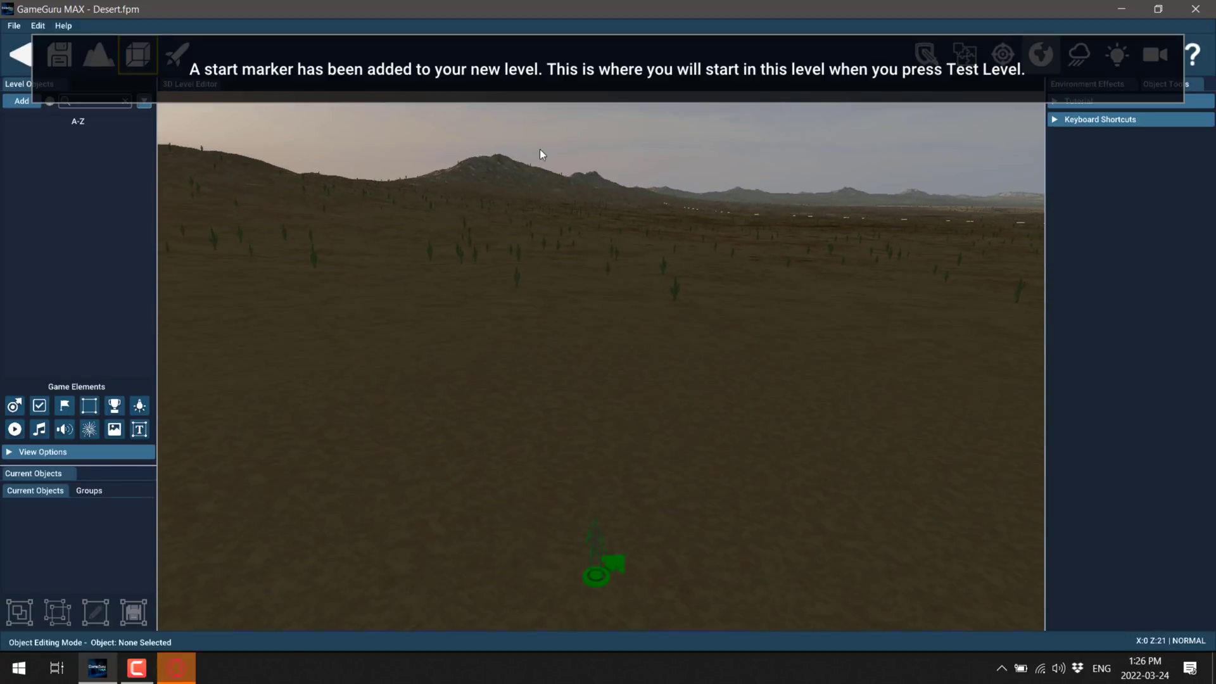
Step: Place a Win Zone beside the player start and bring the Object Library to the centre
left_click(598, 575)
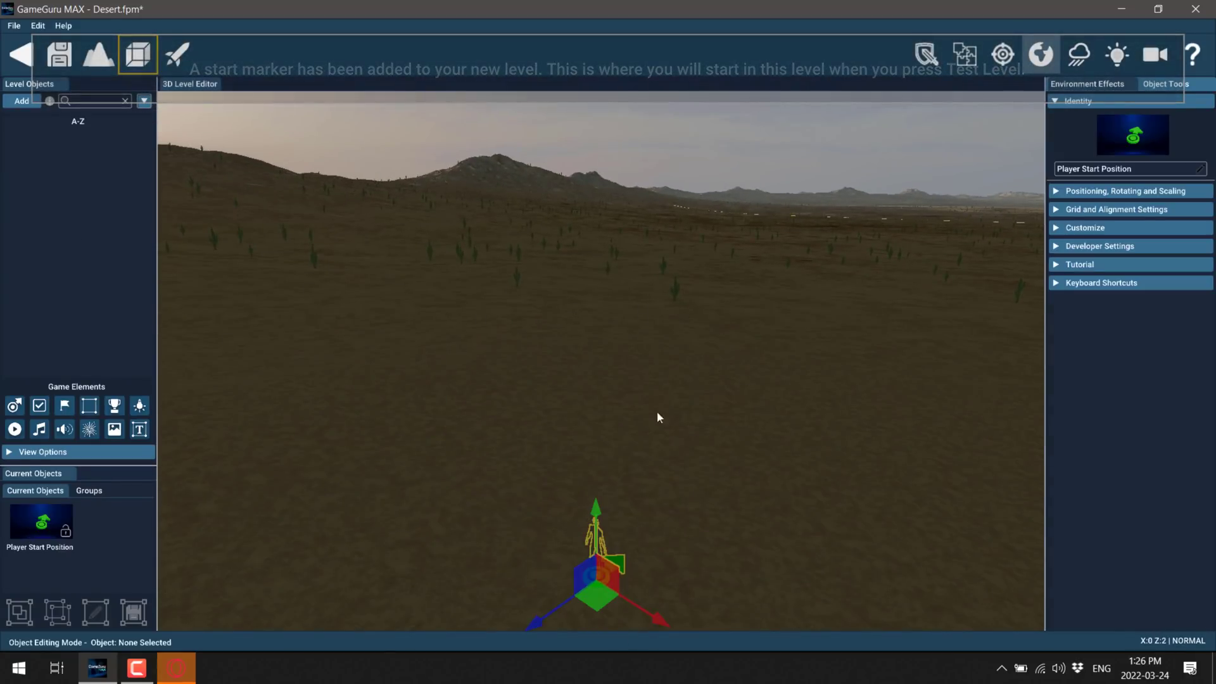
left_click(119, 404)
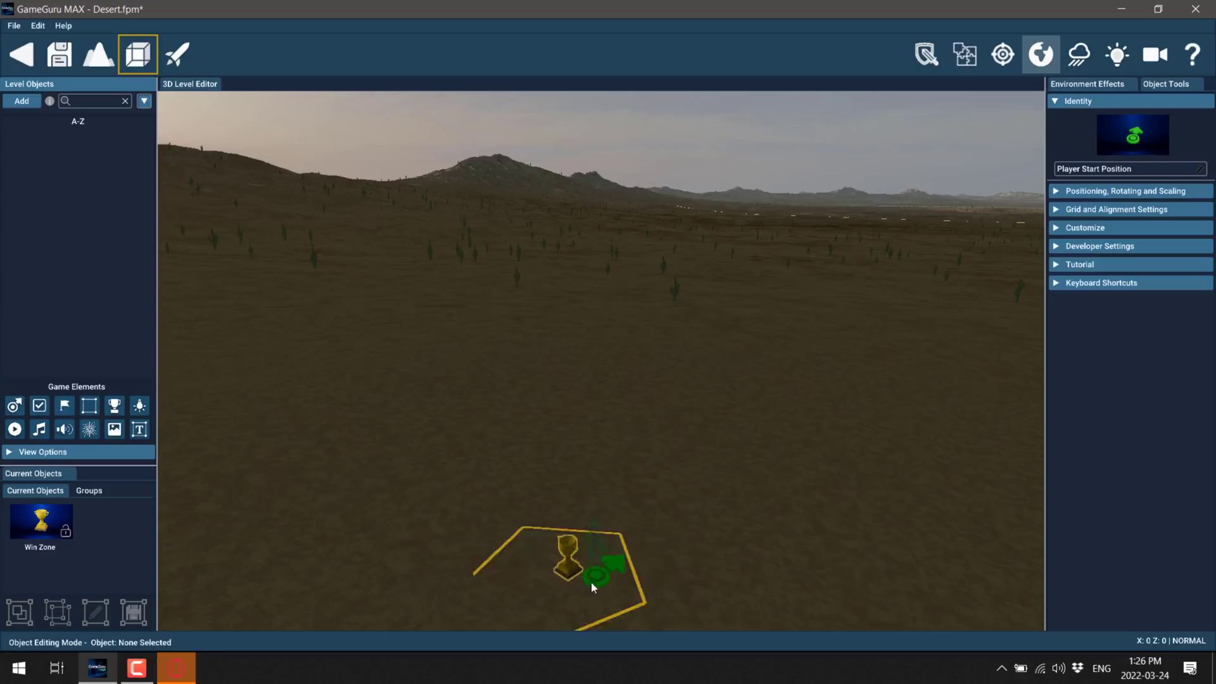
left_click(902, 459)
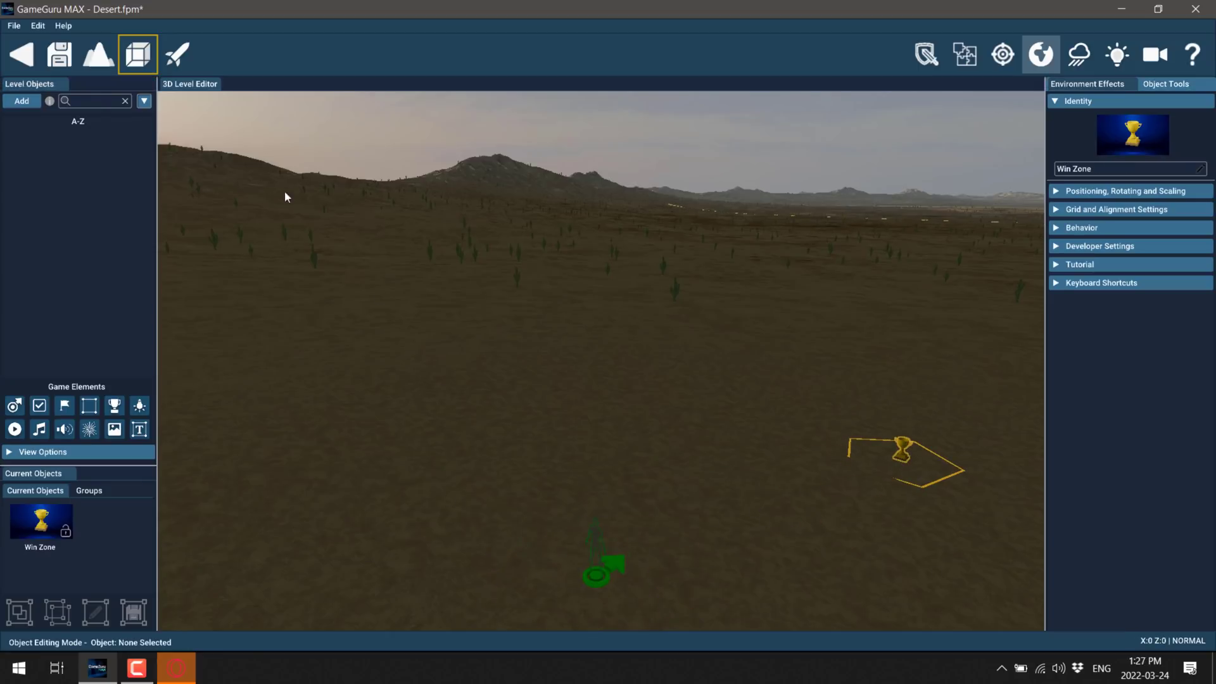
left_click(25, 104)
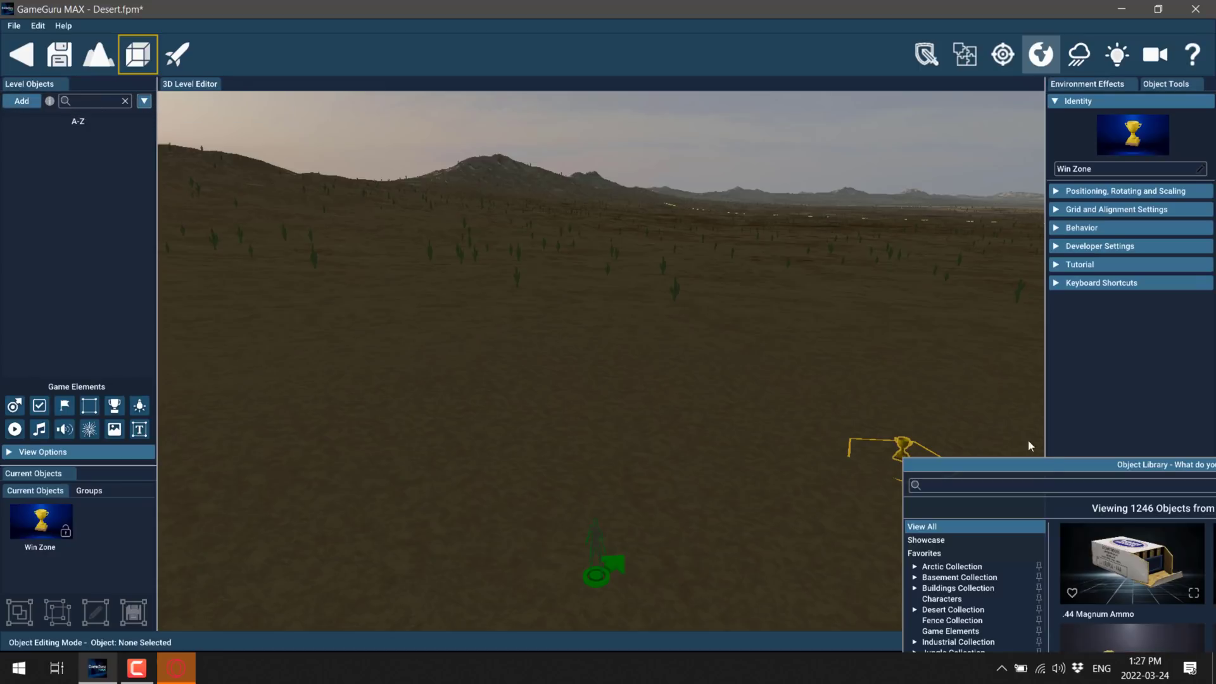
left_click_drag(1054, 462, 490, 122)
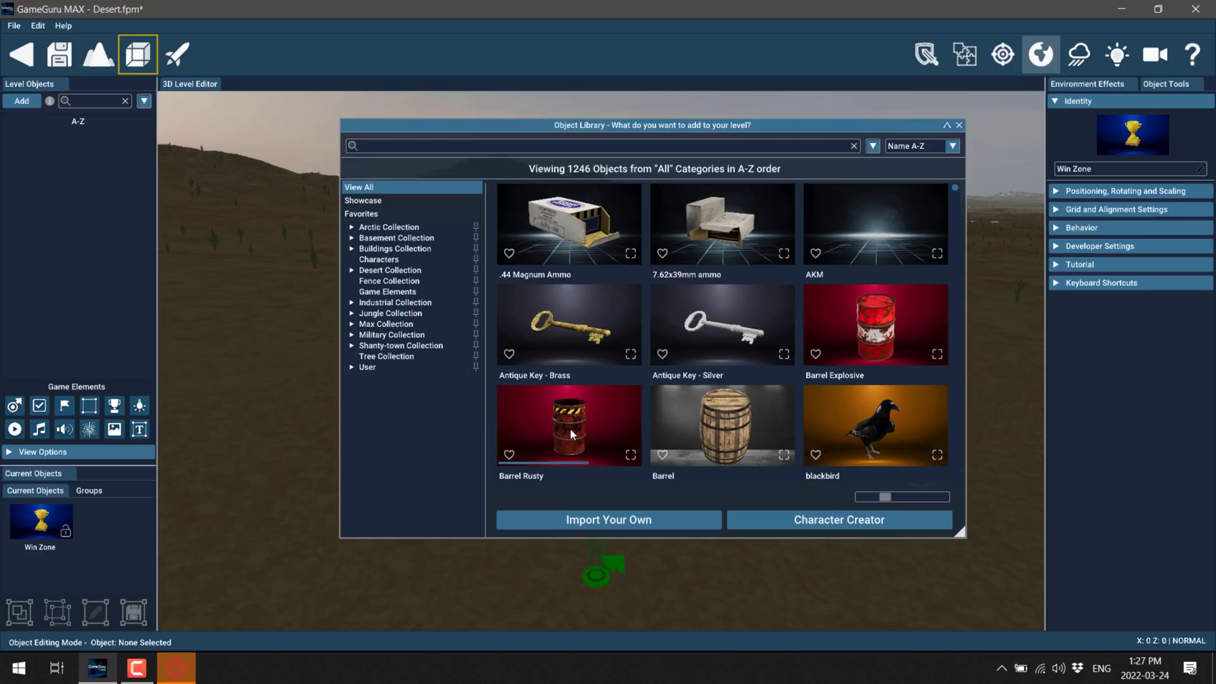
Step: Drop the Barrel Rusty onto the desert terrain and shift it along the X axis
mouse_move(29, 146)
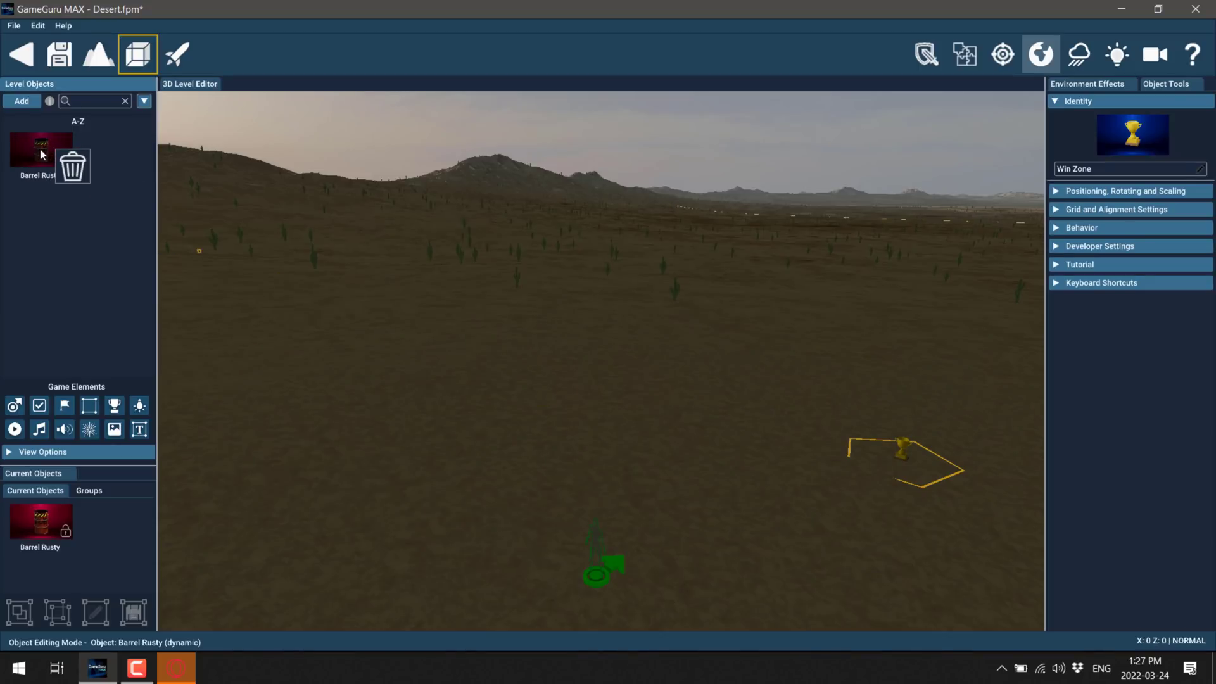
left_click_drag(40, 154, 727, 471)
left_click(727, 456)
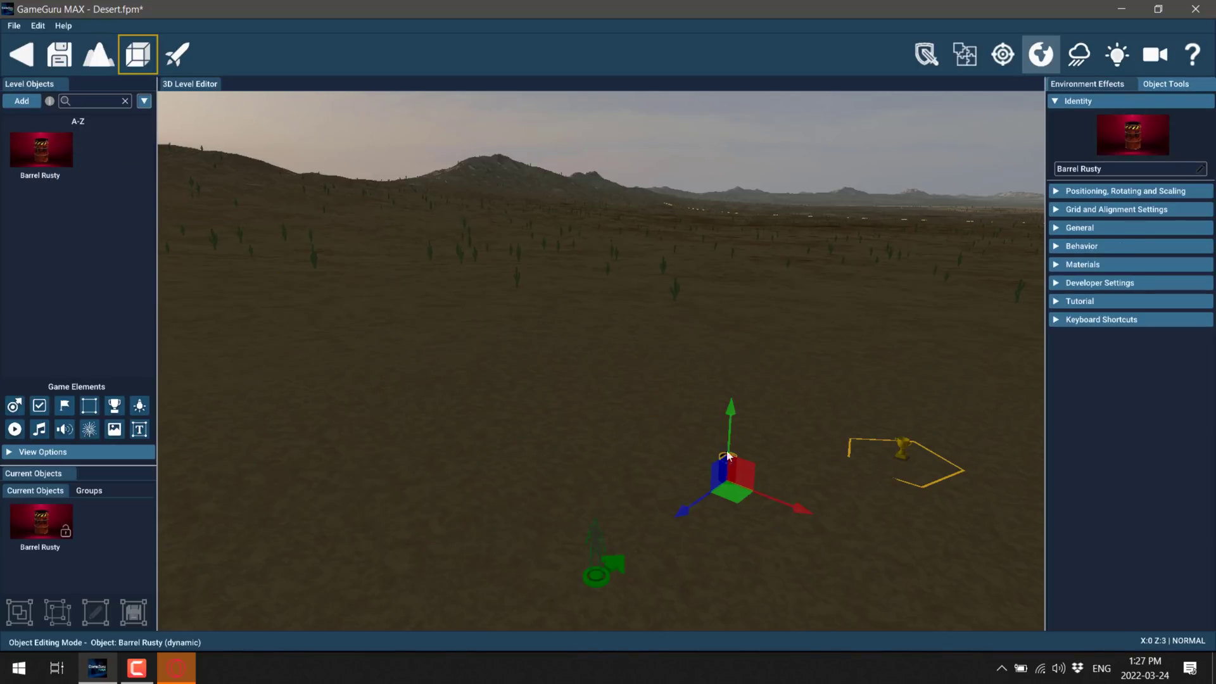
left_click_drag(804, 513, 766, 495)
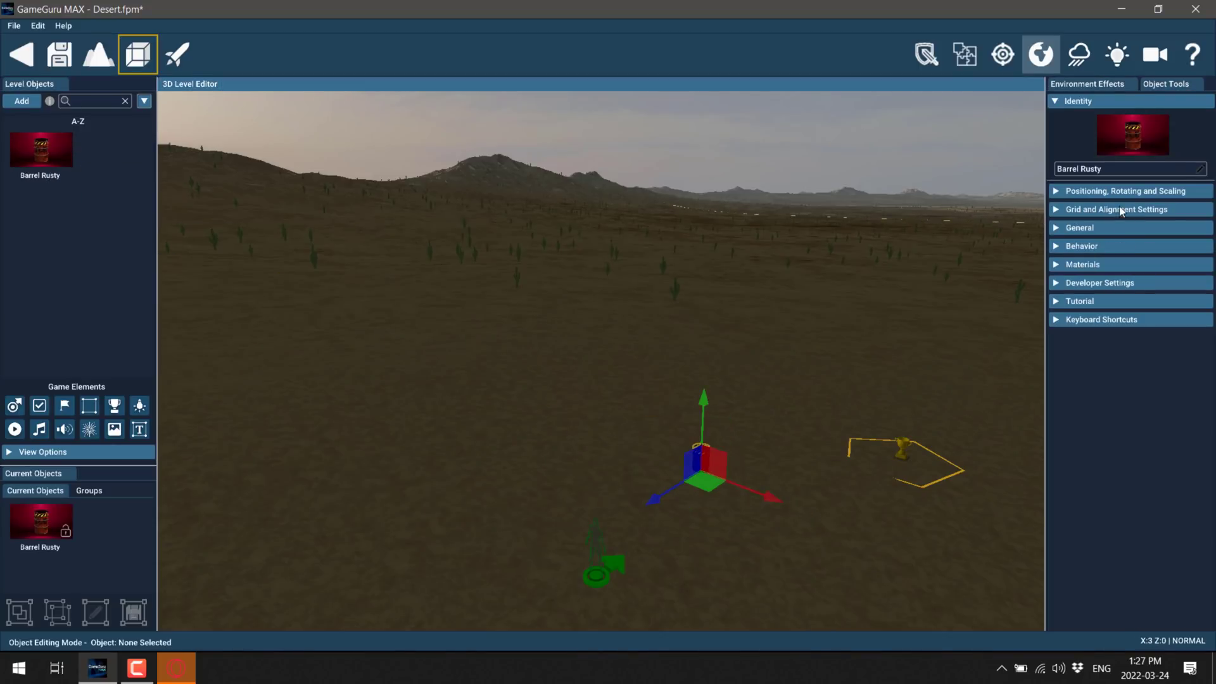
Step: Scale the barrel up to 100 and move it right beside the player start
left_click(1061, 190)
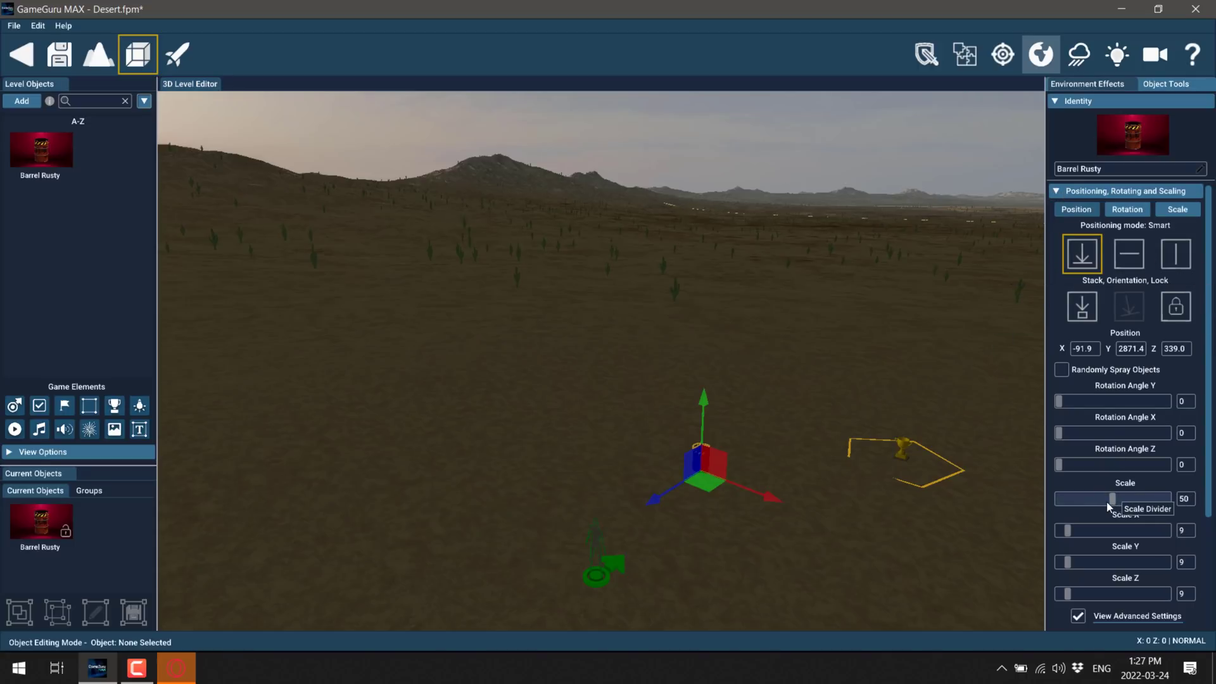
left_click_drag(1108, 503, 1169, 501)
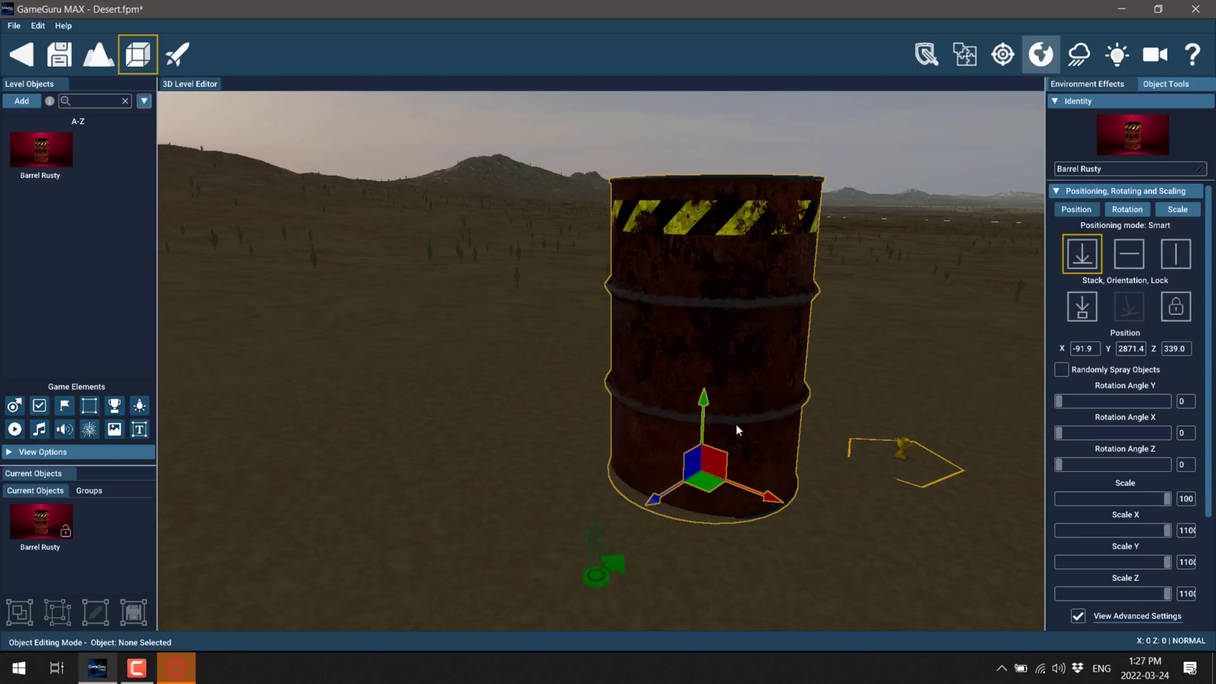
left_click_drag(771, 495, 878, 561)
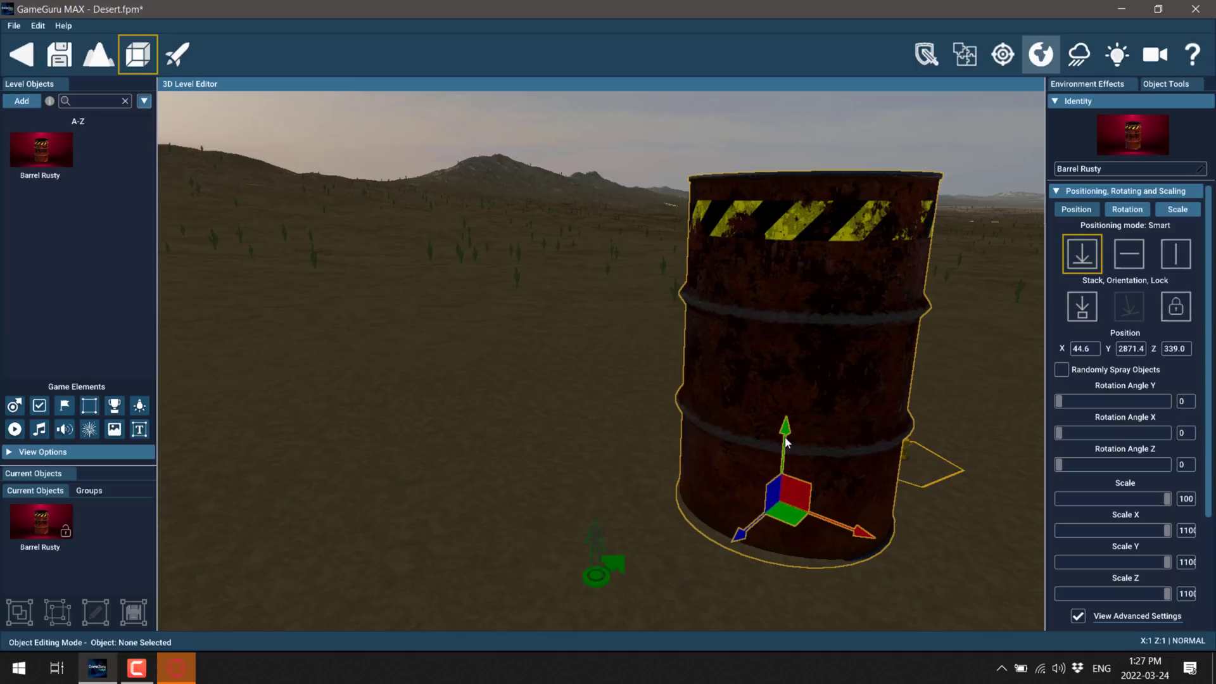
left_click_drag(786, 442, 784, 483)
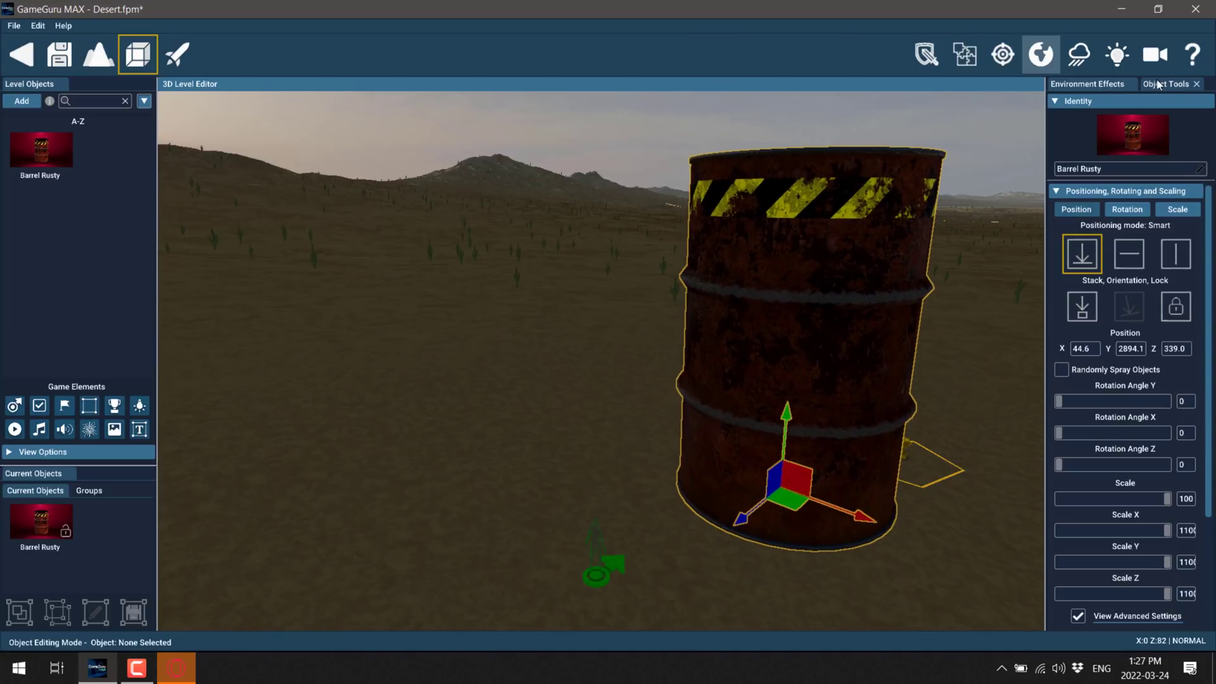
left_click(1098, 85)
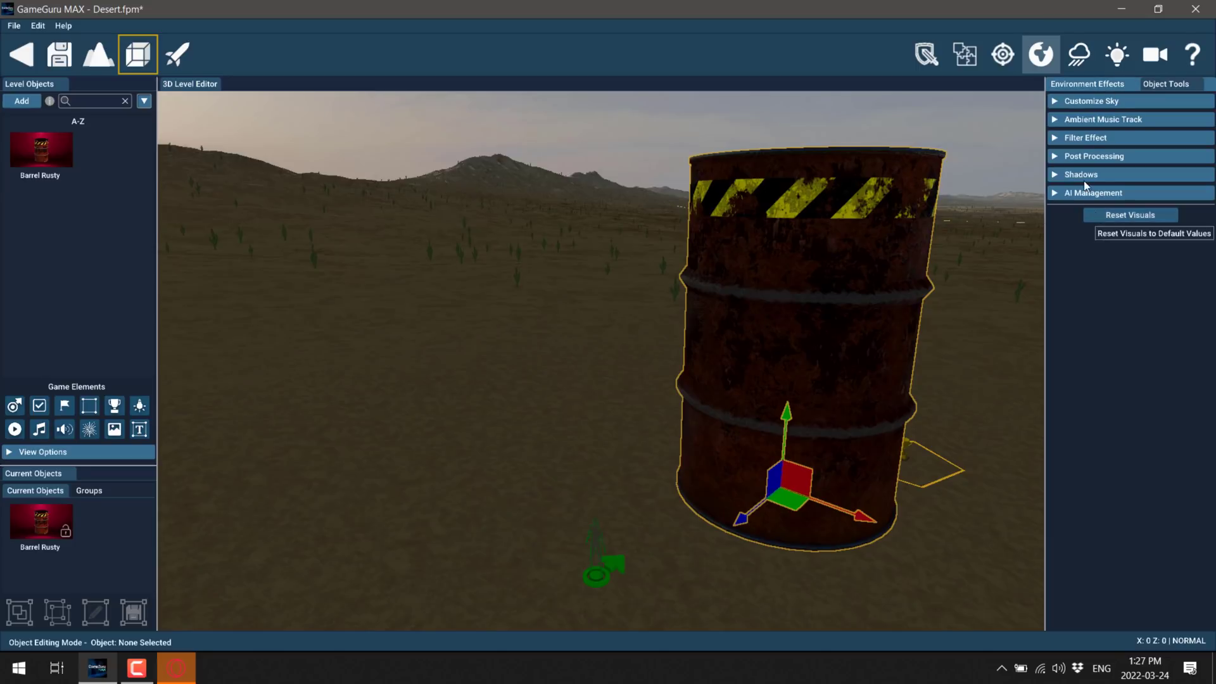
right_click_drag(1014, 190, 1013, 215)
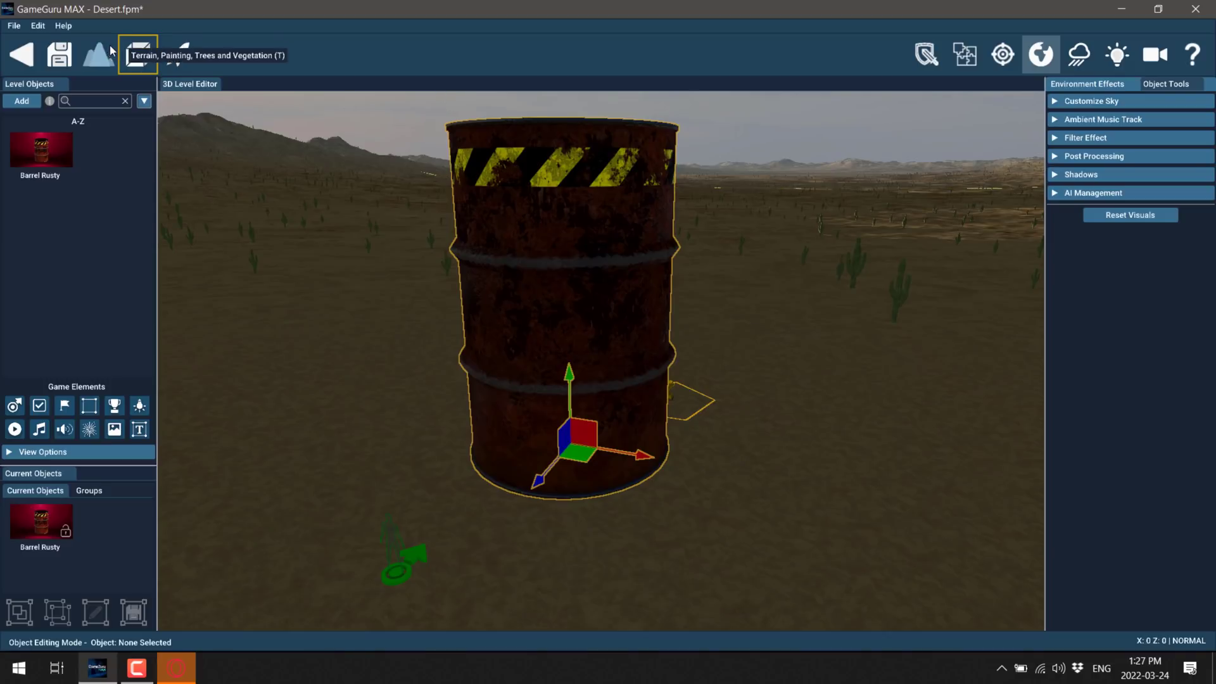
left_click(63, 25)
left_click(176, 51)
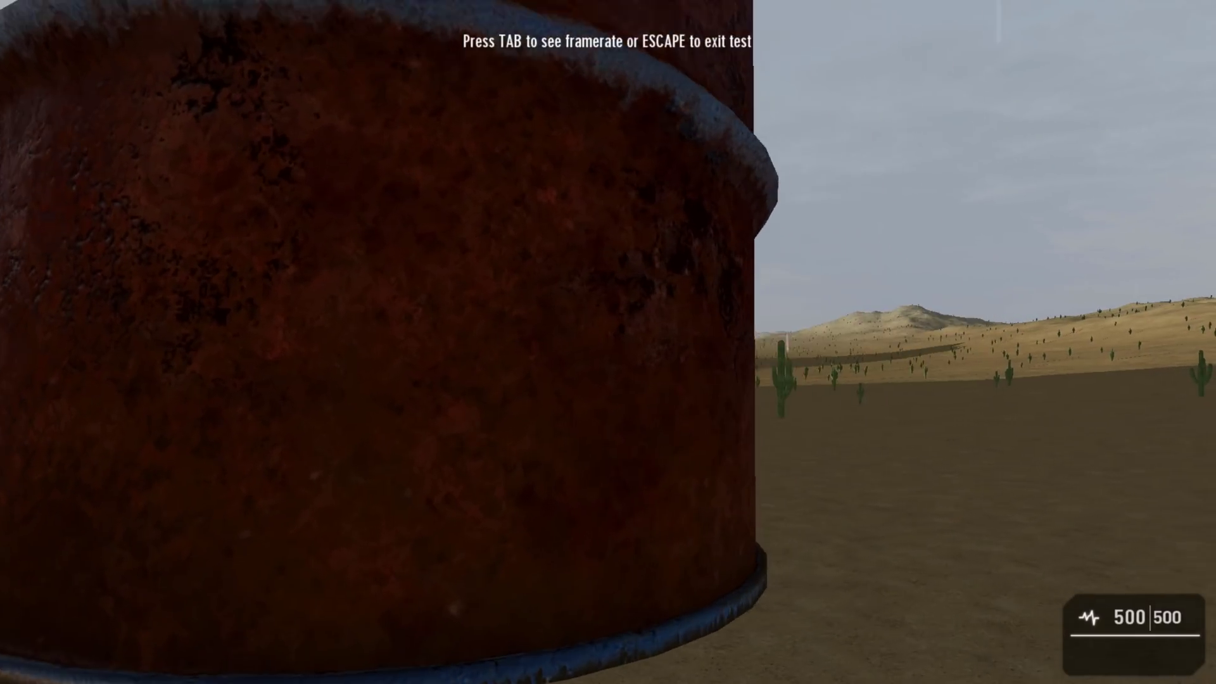
key("w")
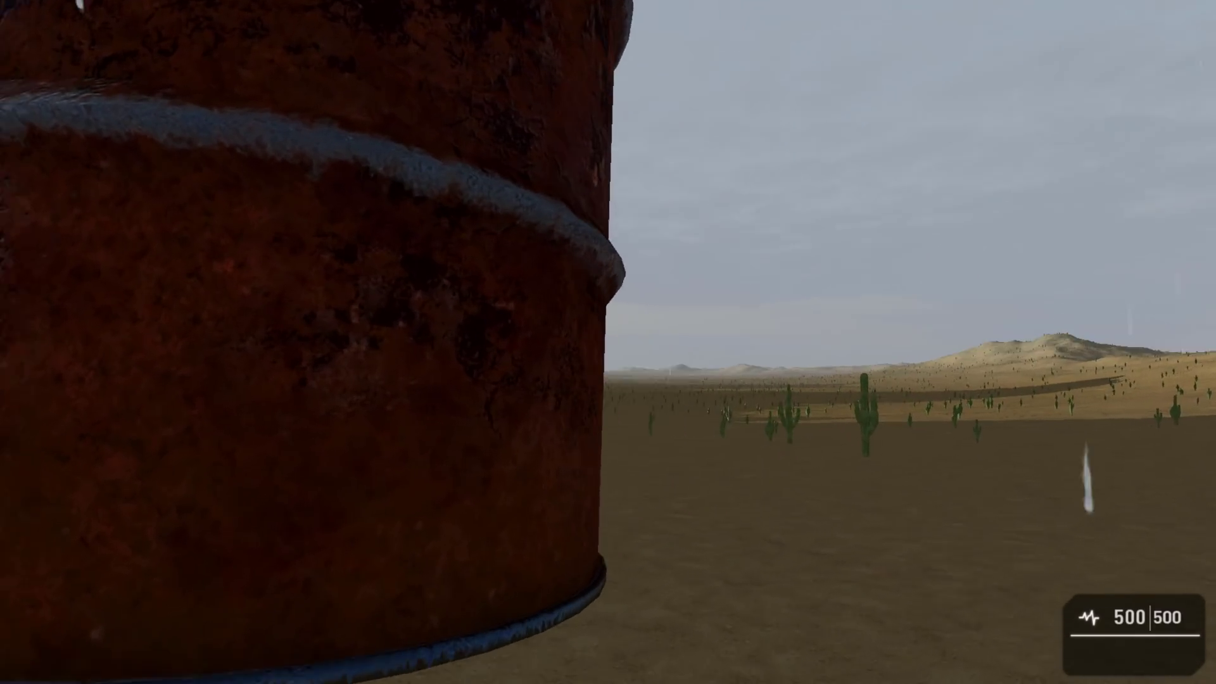
key("d")
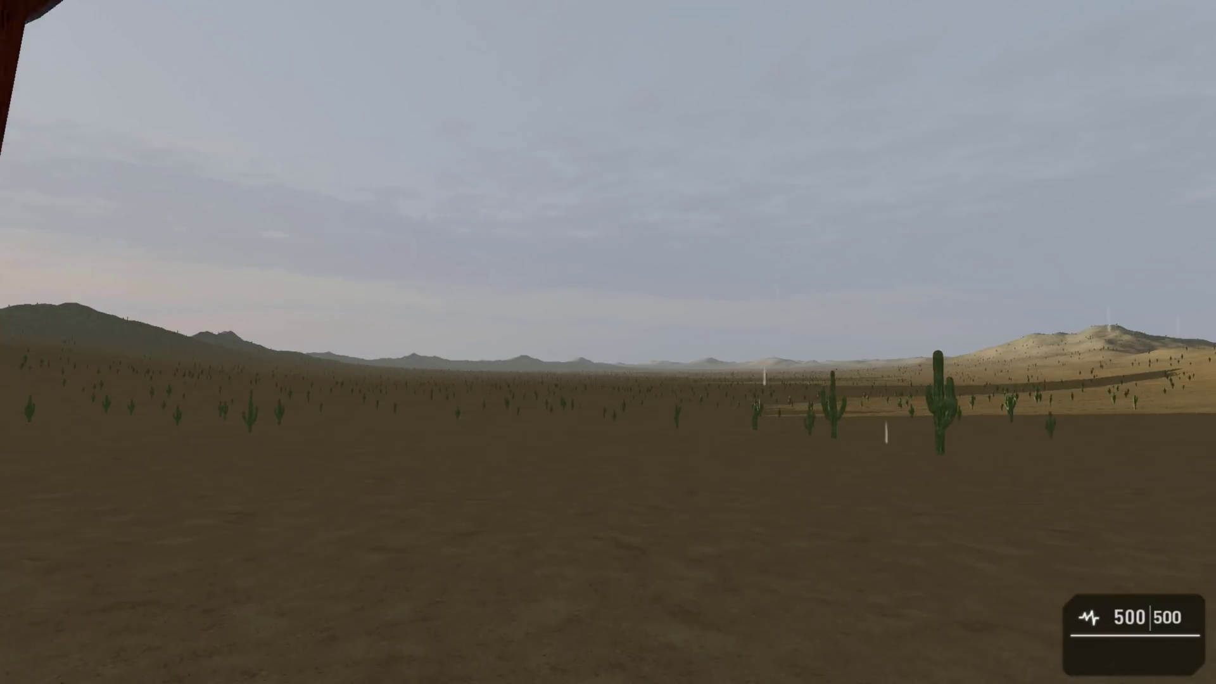
key("a")
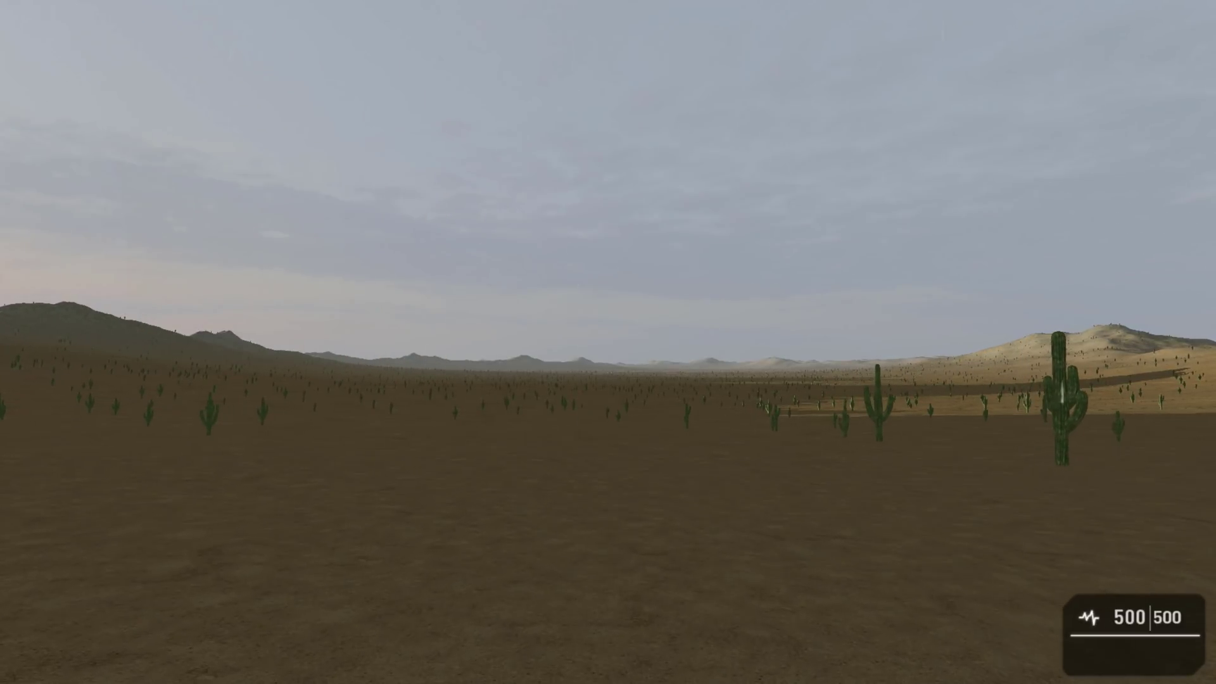
key("Left")
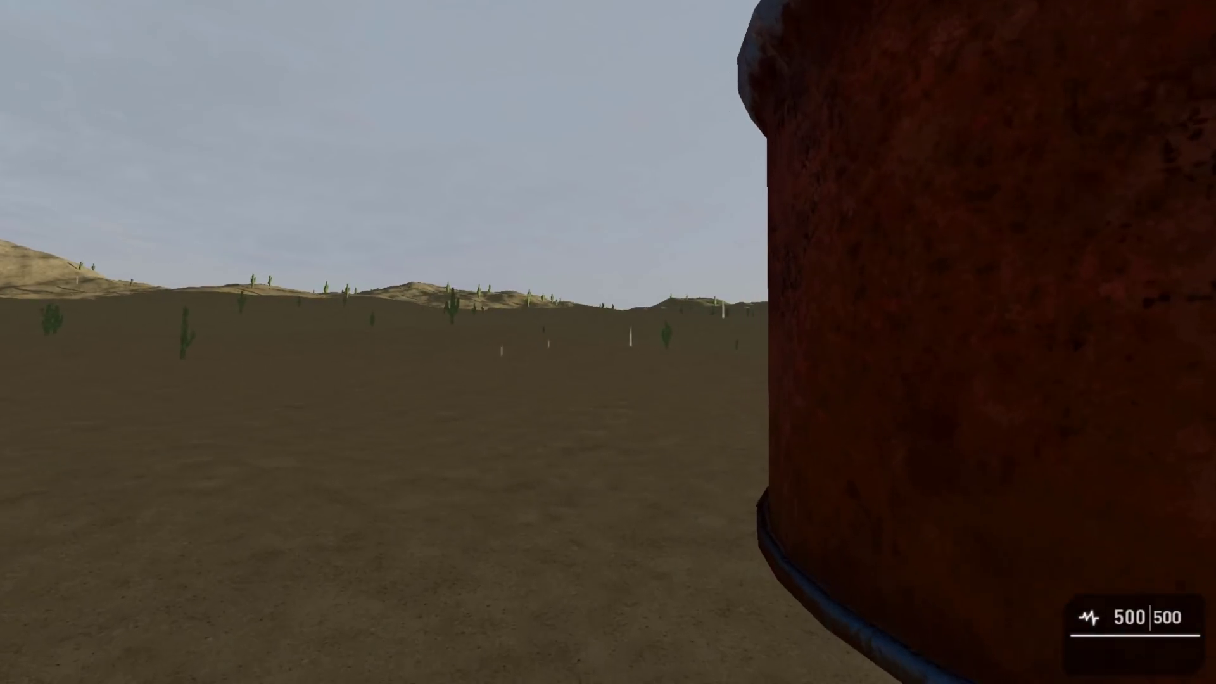
key("Escape")
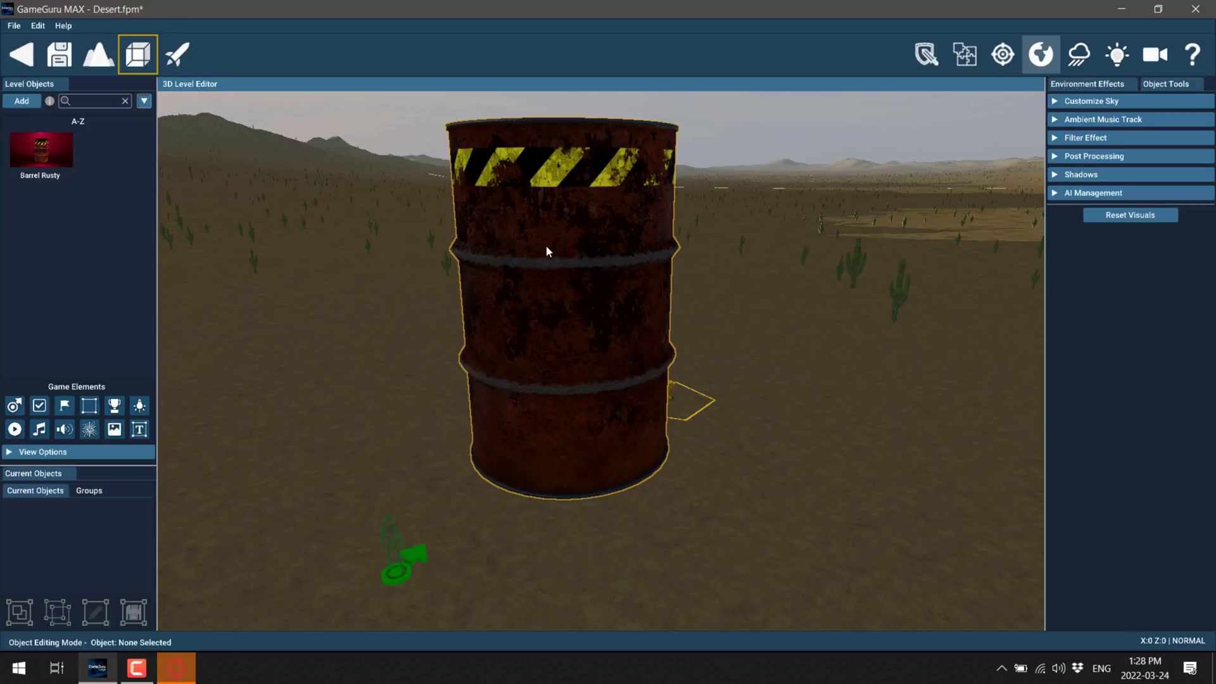
Step: Open the Character Creator and try the Adult Female and other character types
left_click(42, 25)
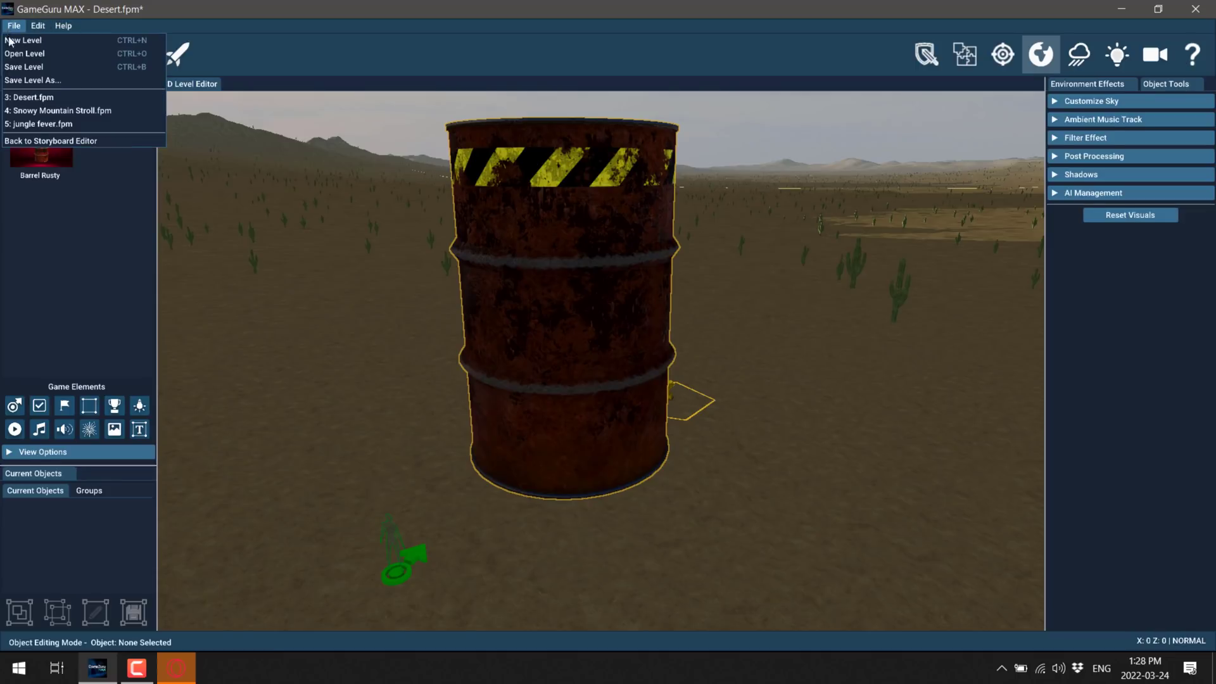
left_click(75, 131)
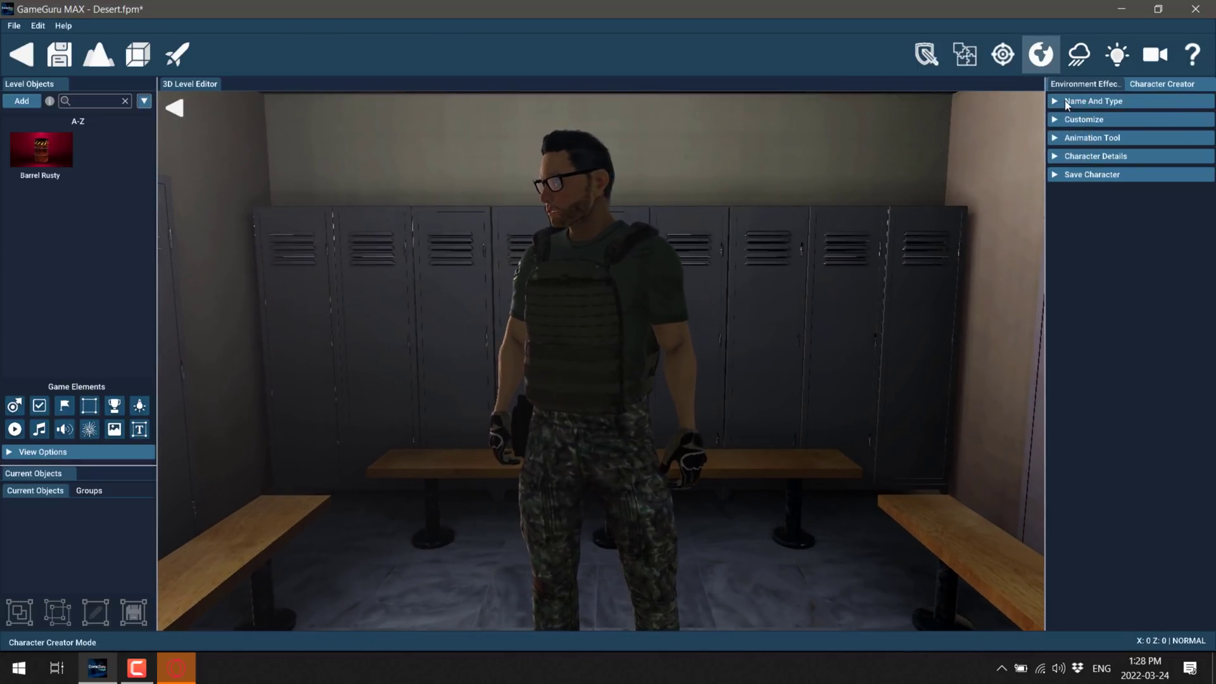
left_click(1153, 102)
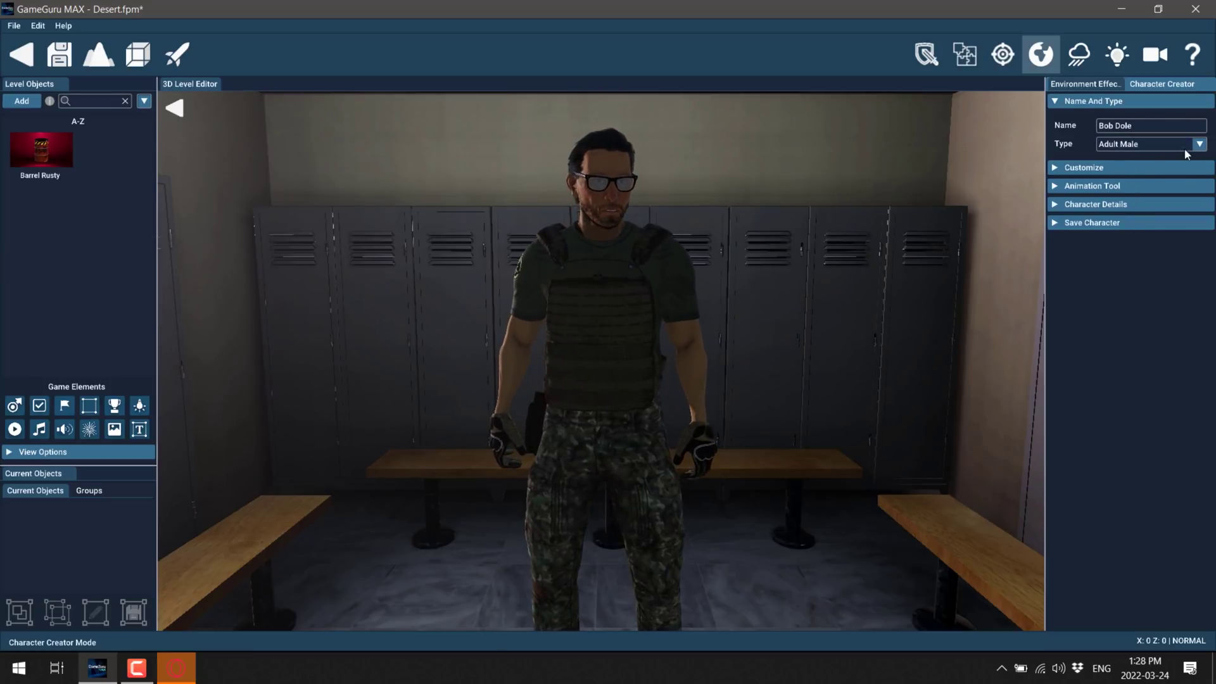
left_click(1158, 145)
left_click(1166, 171)
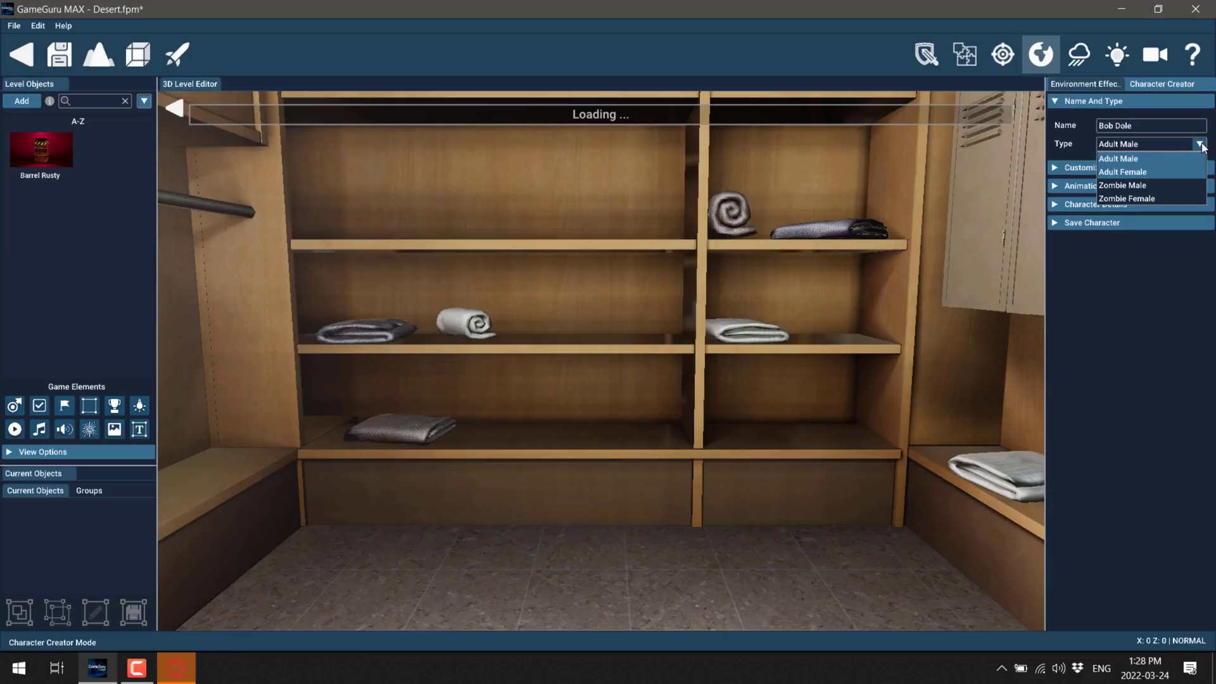
left_click(1199, 145)
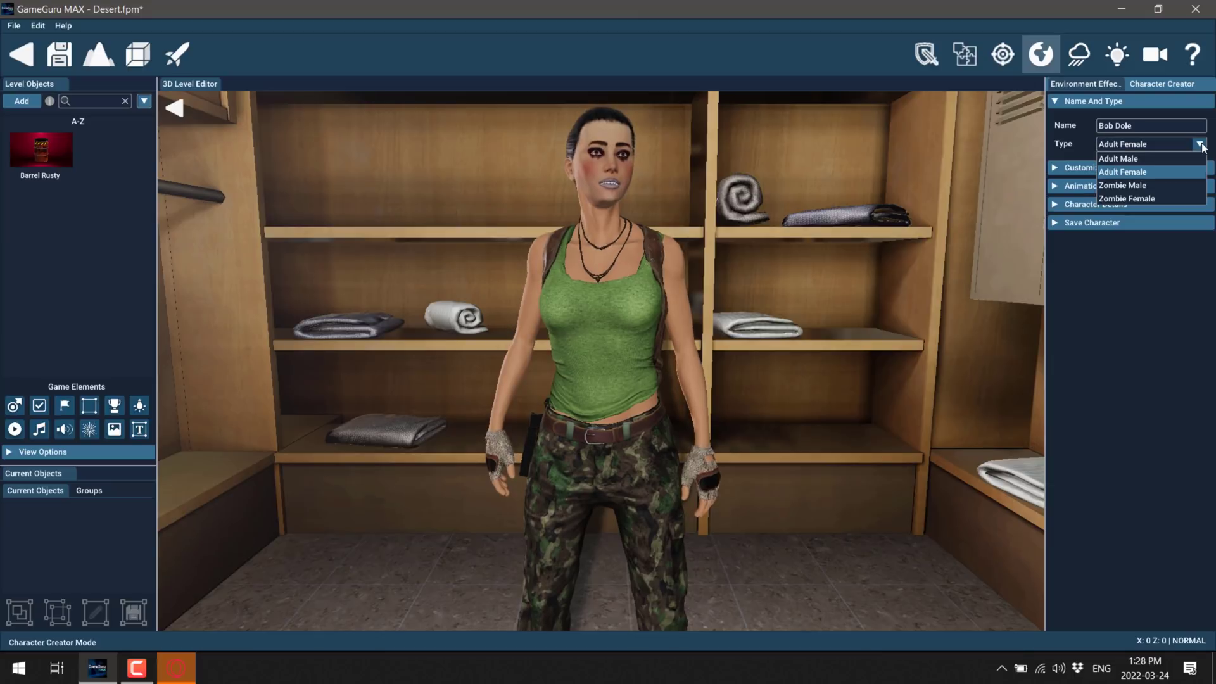
left_click(1123, 173)
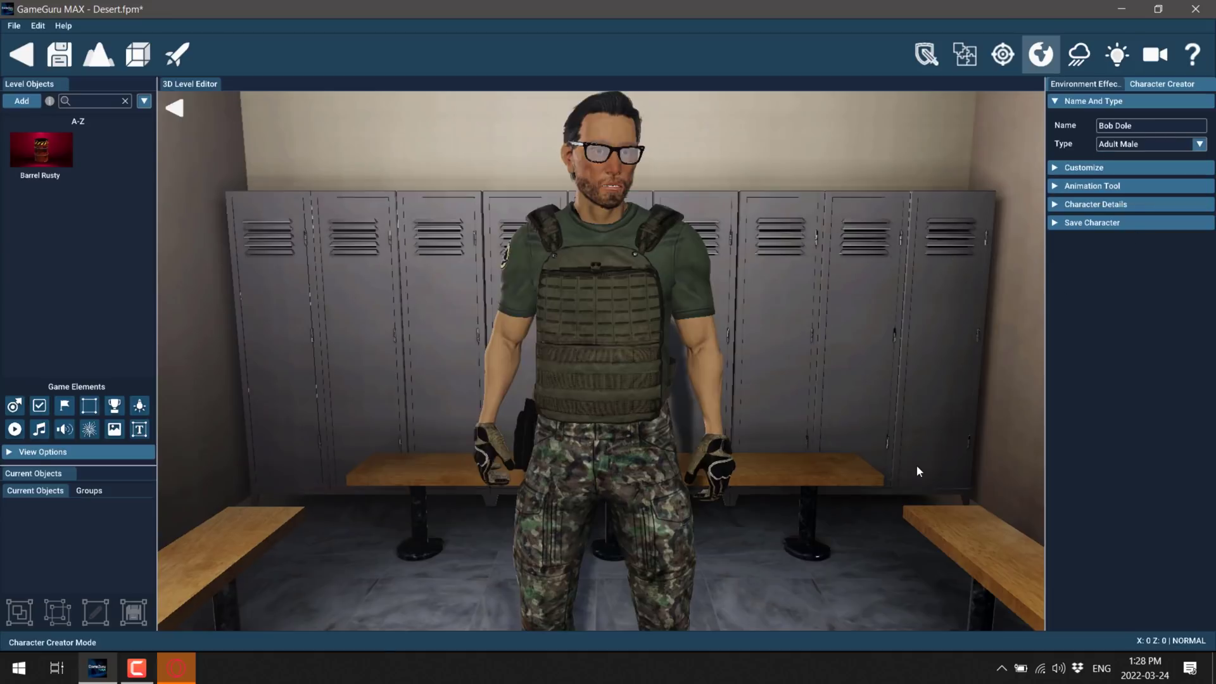
Step: Give the character a red-brown beard from the Facial Hair styles
left_click(1059, 167)
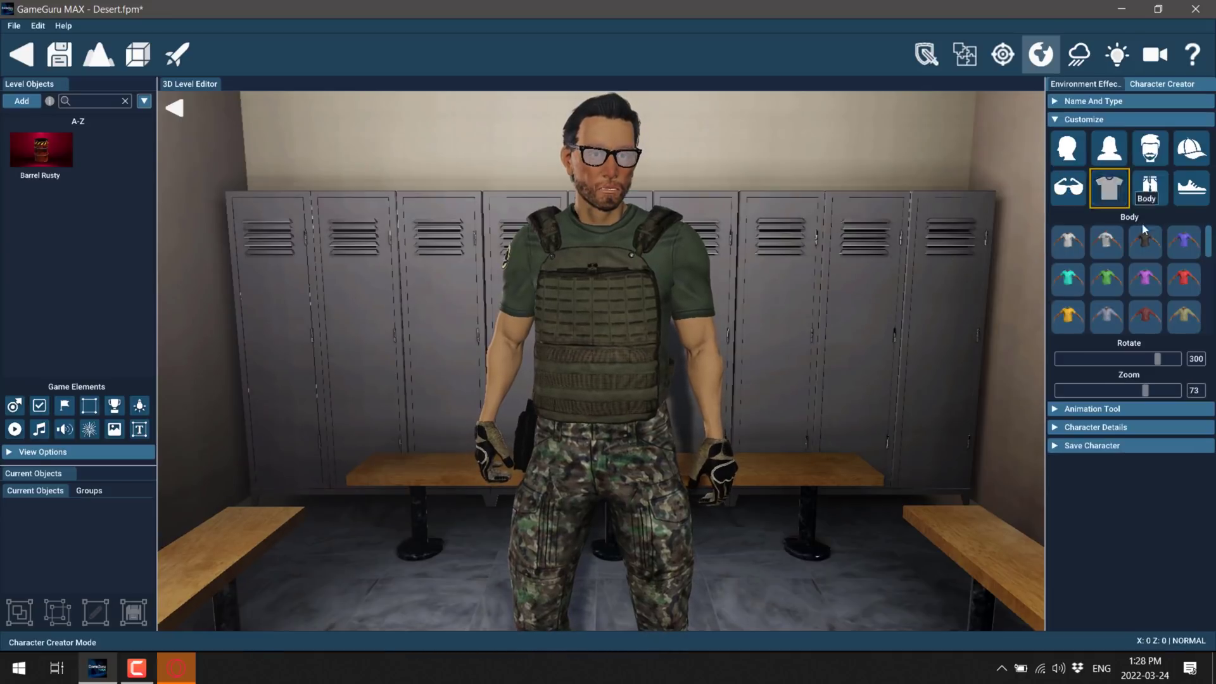
left_click(1151, 149)
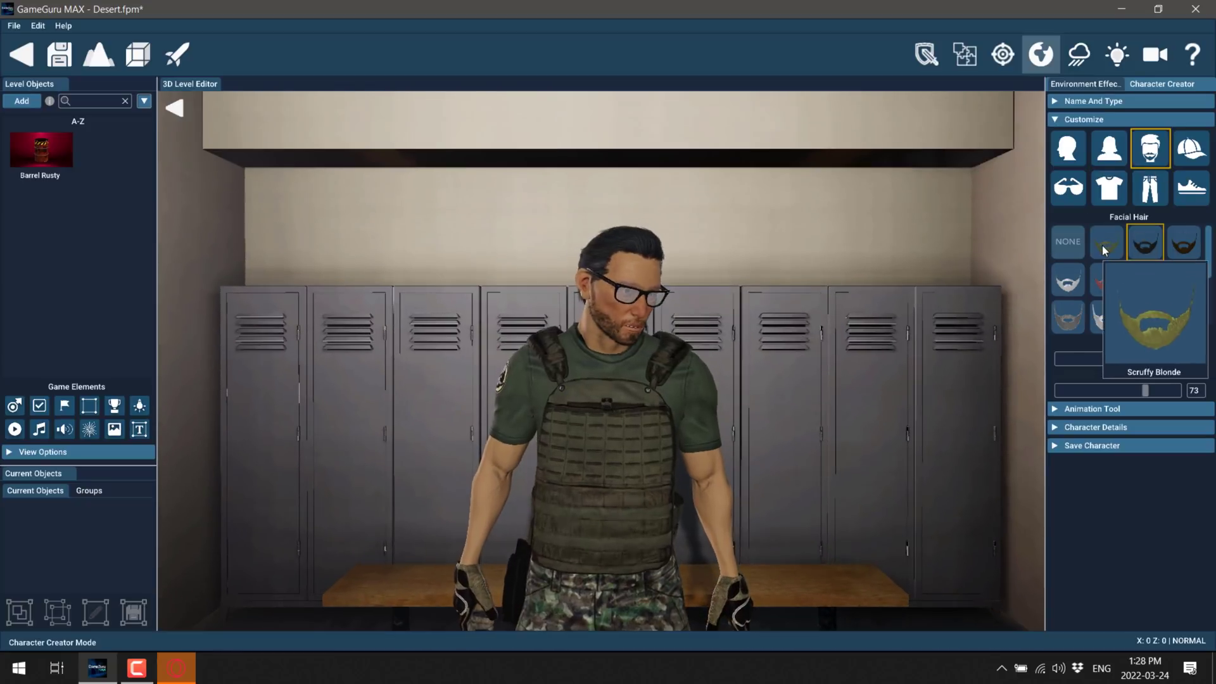
left_click(1099, 247)
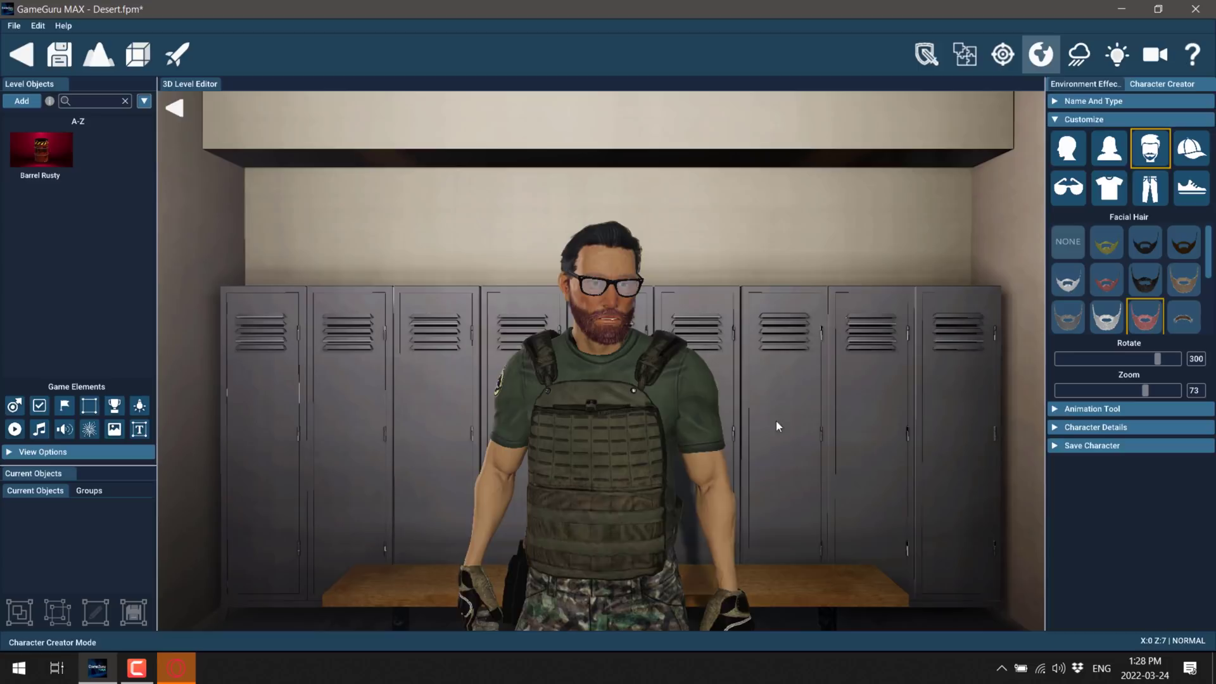
left_click(1075, 409)
Step: Preview the Hit_Upper animation with the animation speed raised to 170
scroll(1102, 380, "down", 5)
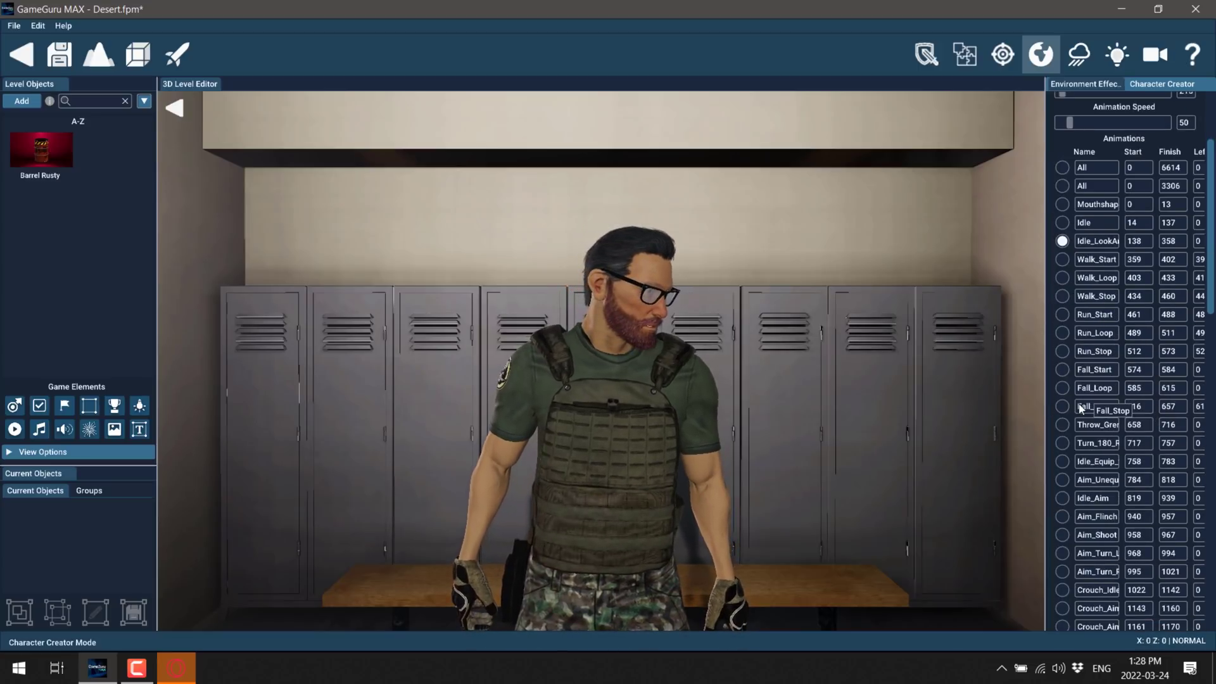
scroll(1115, 436, "down", 5)
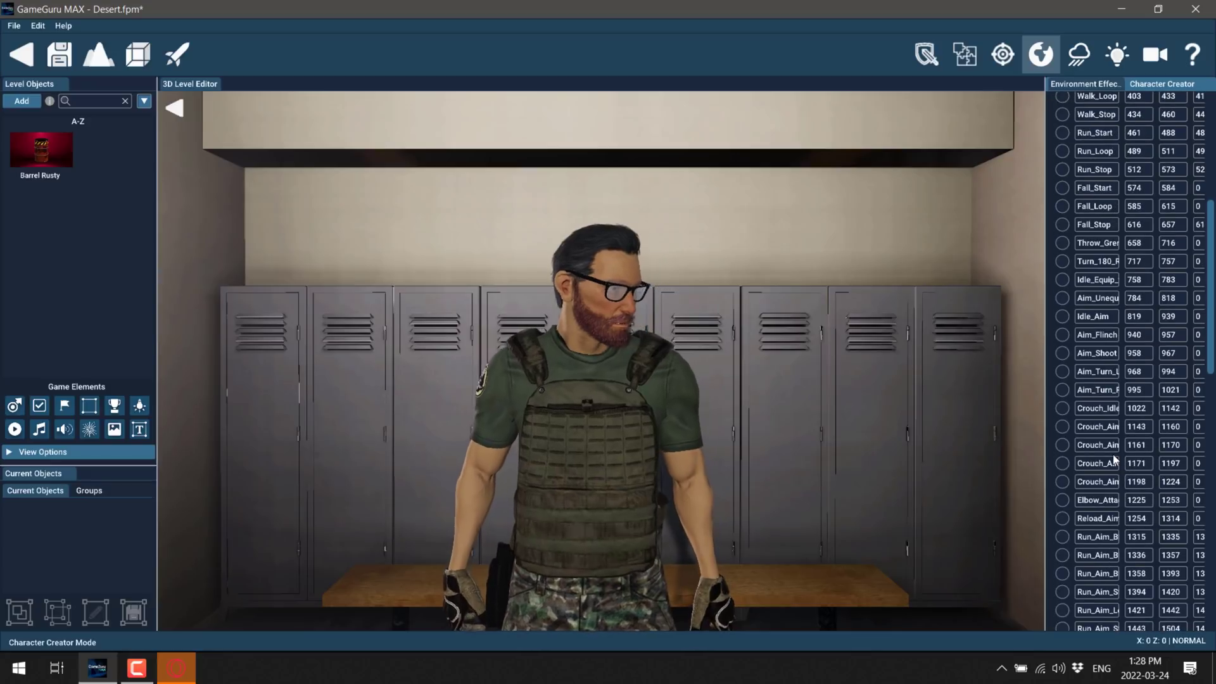
scroll(1115, 458, "down", 7)
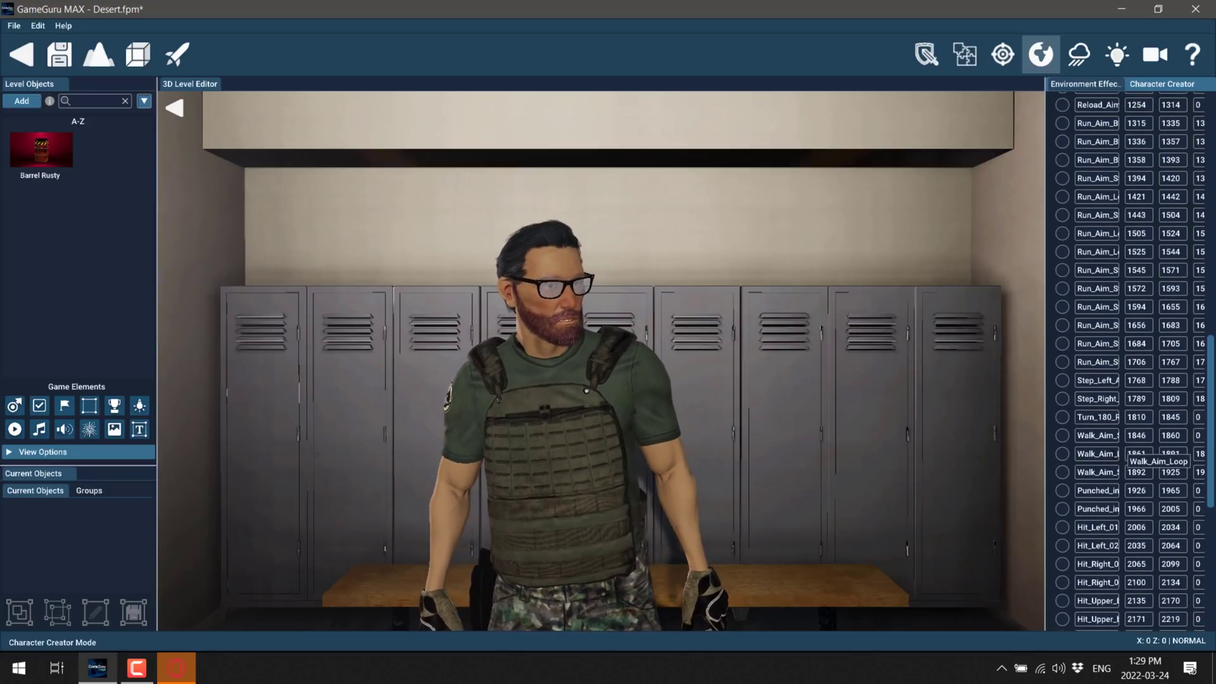
scroll(1116, 458, "down", 1)
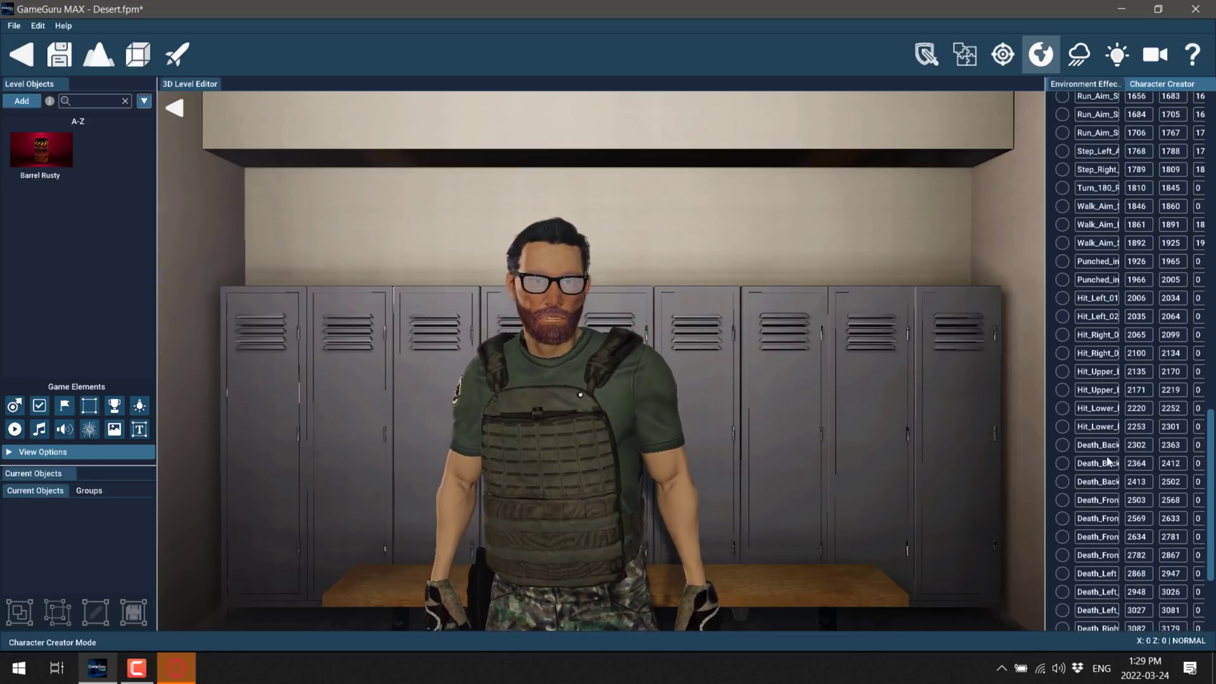
left_click(1062, 389)
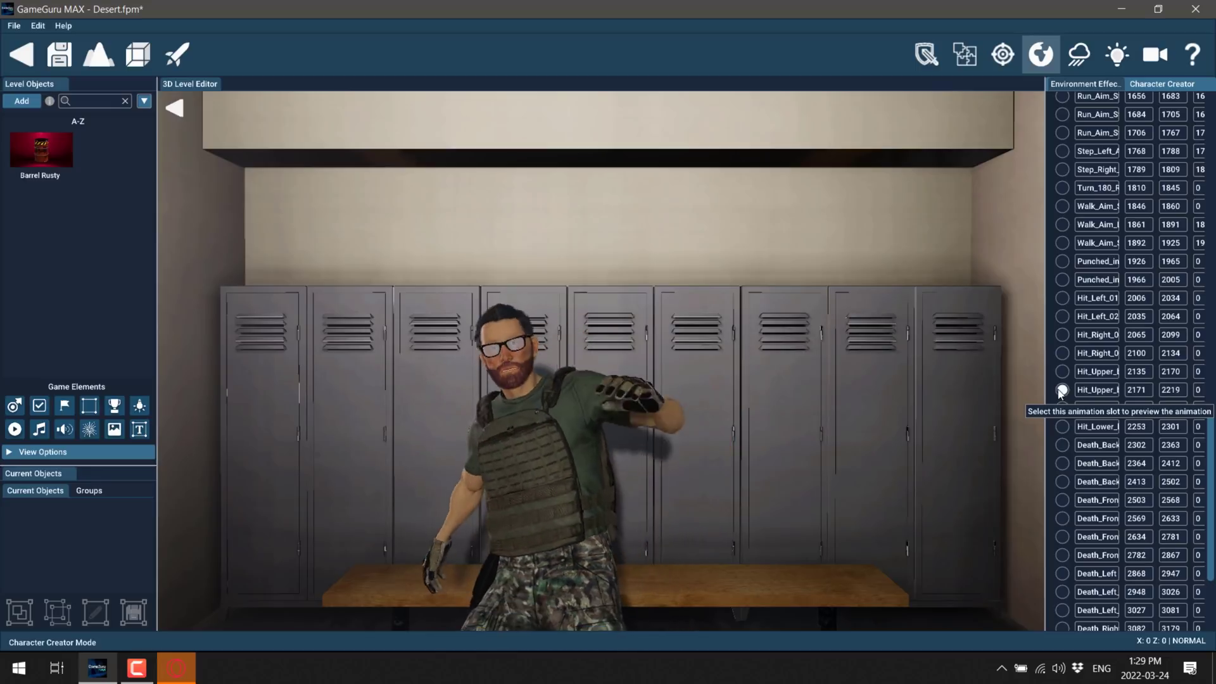
scroll(1115, 316, "up", 20)
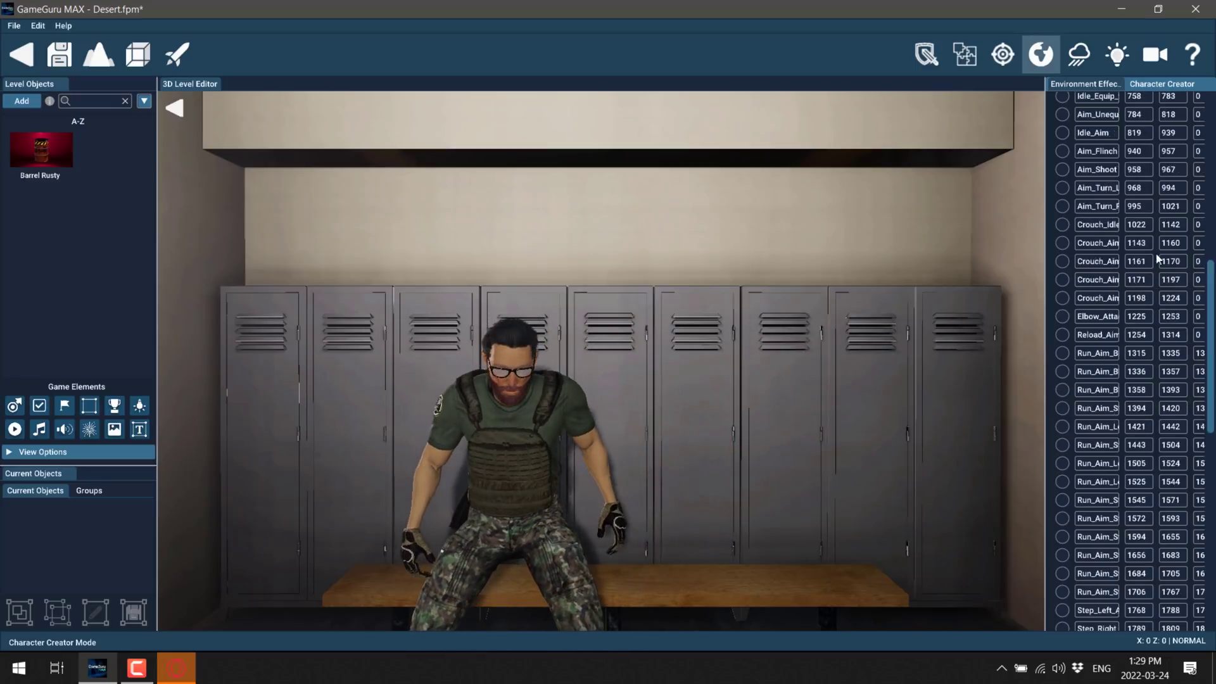
left_click_drag(1070, 264, 1096, 264)
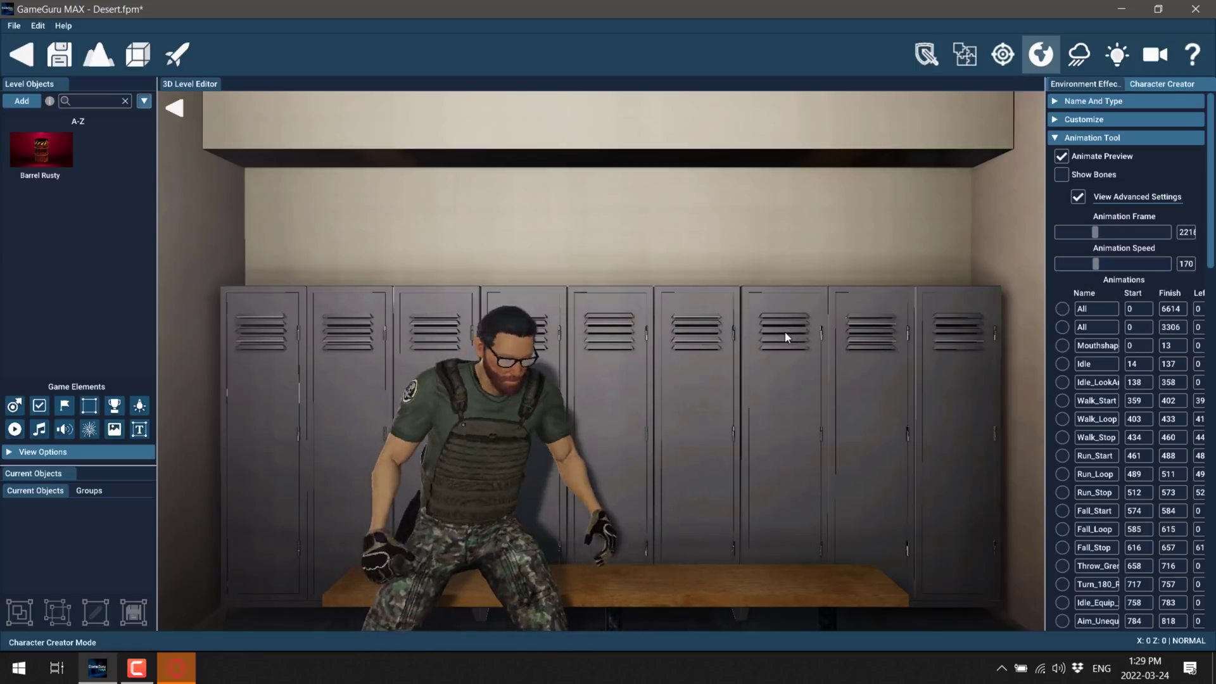
scroll(1093, 351, "down", 1)
scroll(1094, 380, "down", 15)
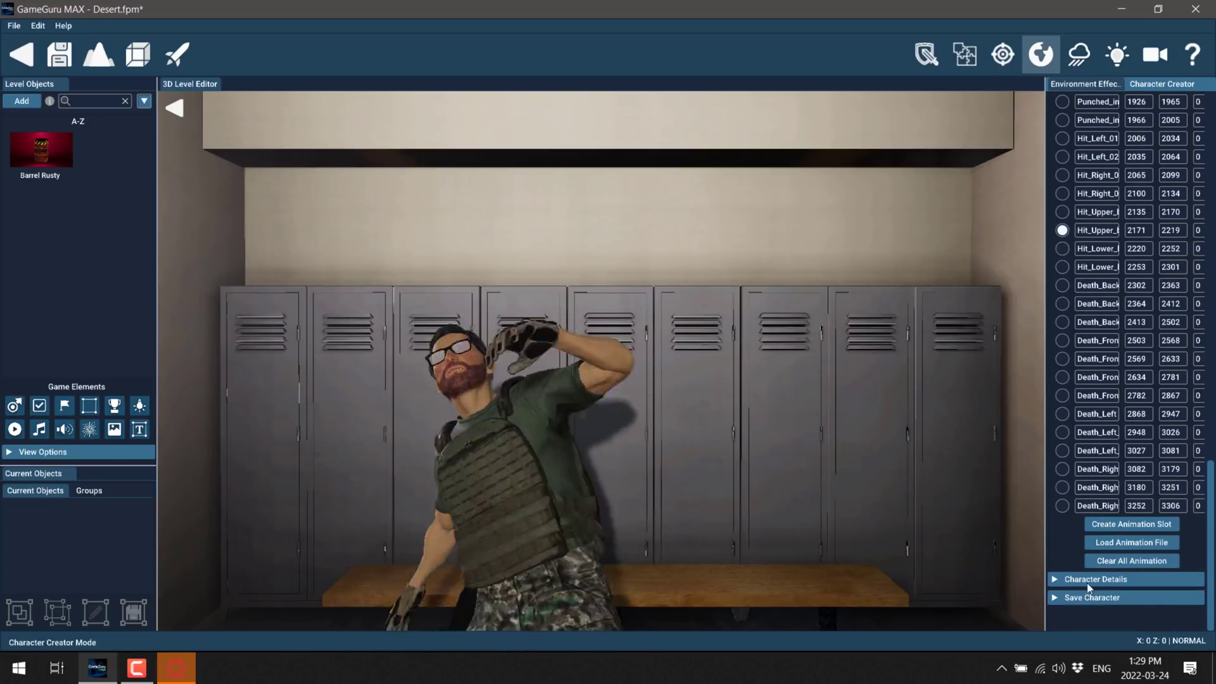
Step: Arm the character with an Assault Rifle the player can take, with 257 ammo
left_click(1055, 580)
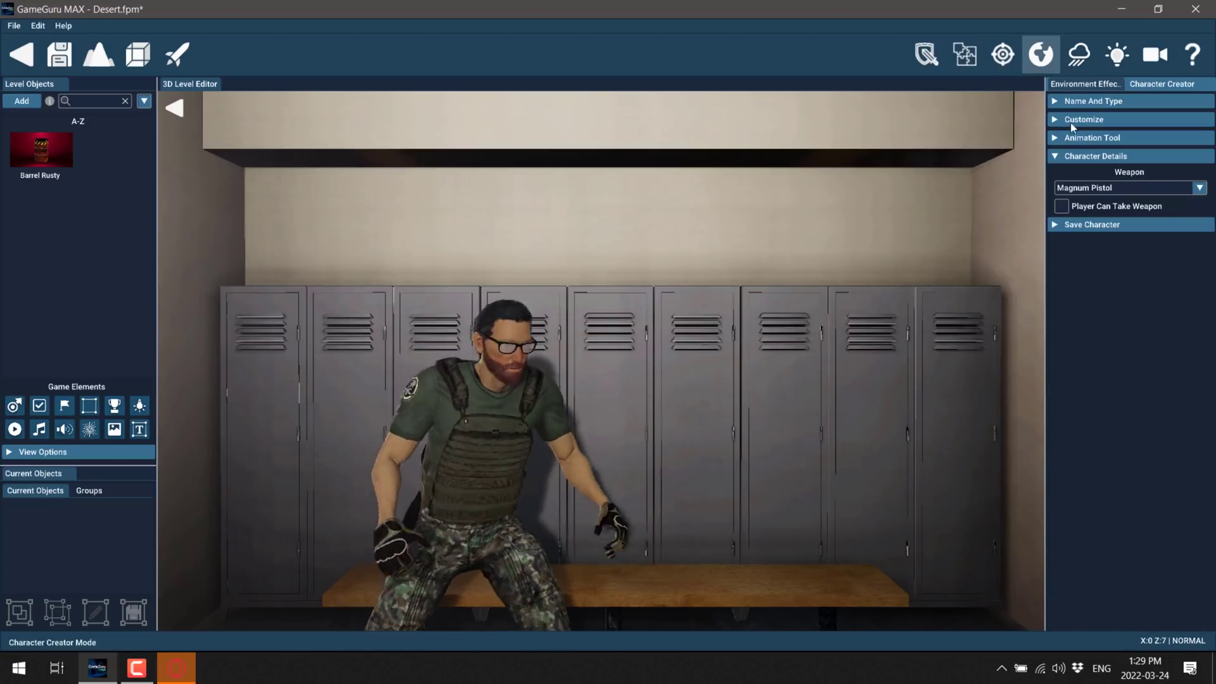
left_click(1204, 189)
left_click(1090, 216)
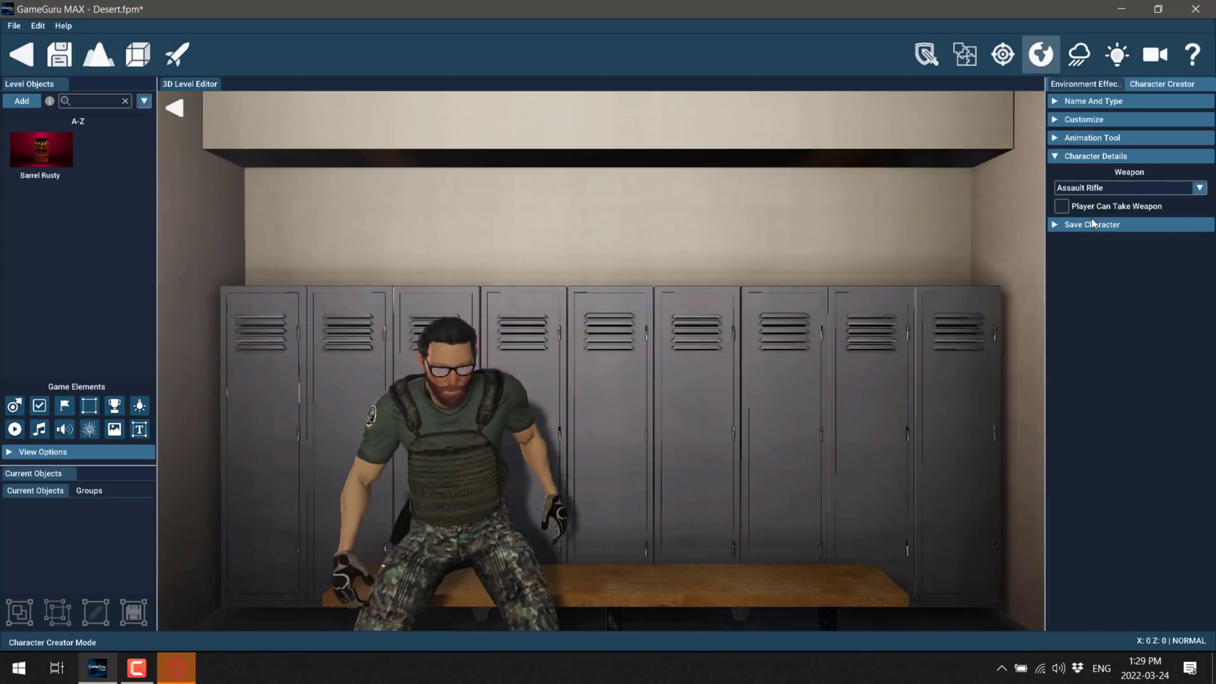
left_click(1062, 206)
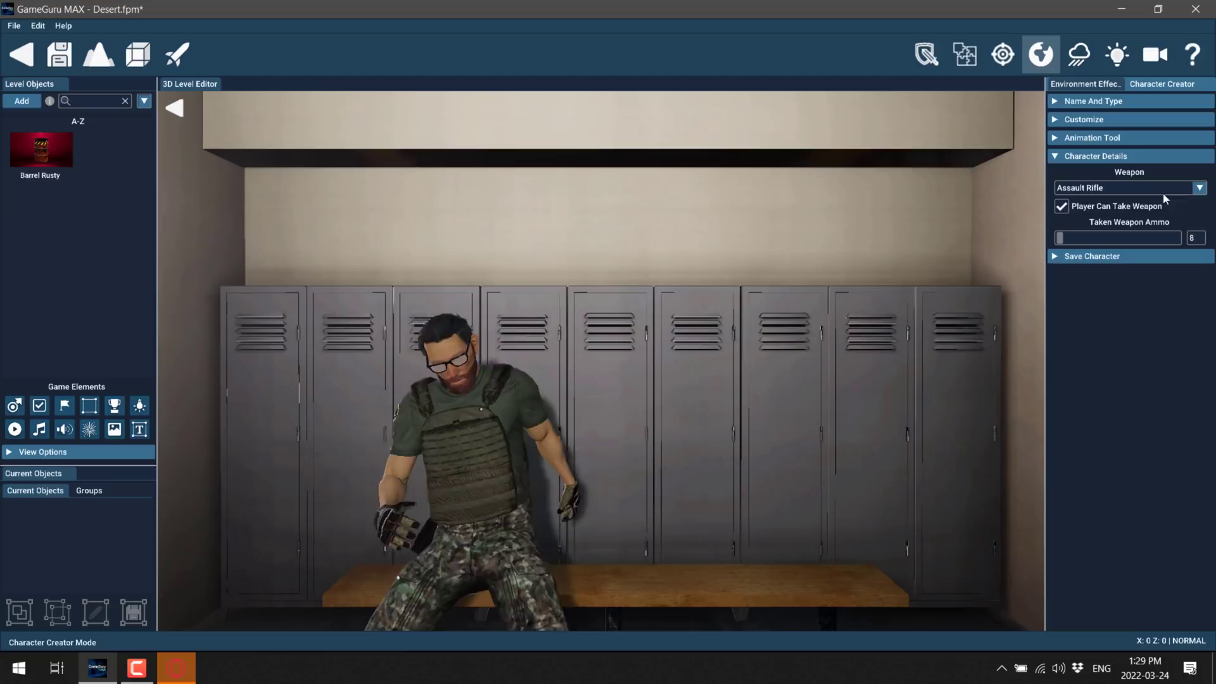
left_click_drag(1066, 237, 1090, 238)
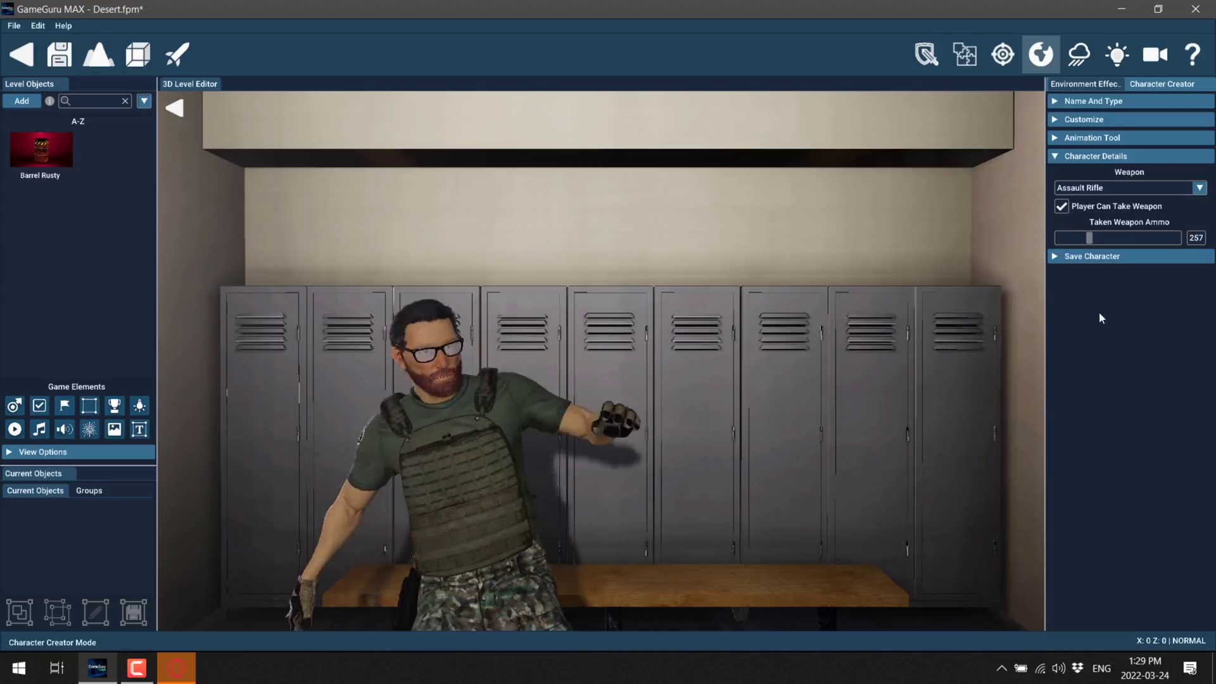
left_click(1076, 256)
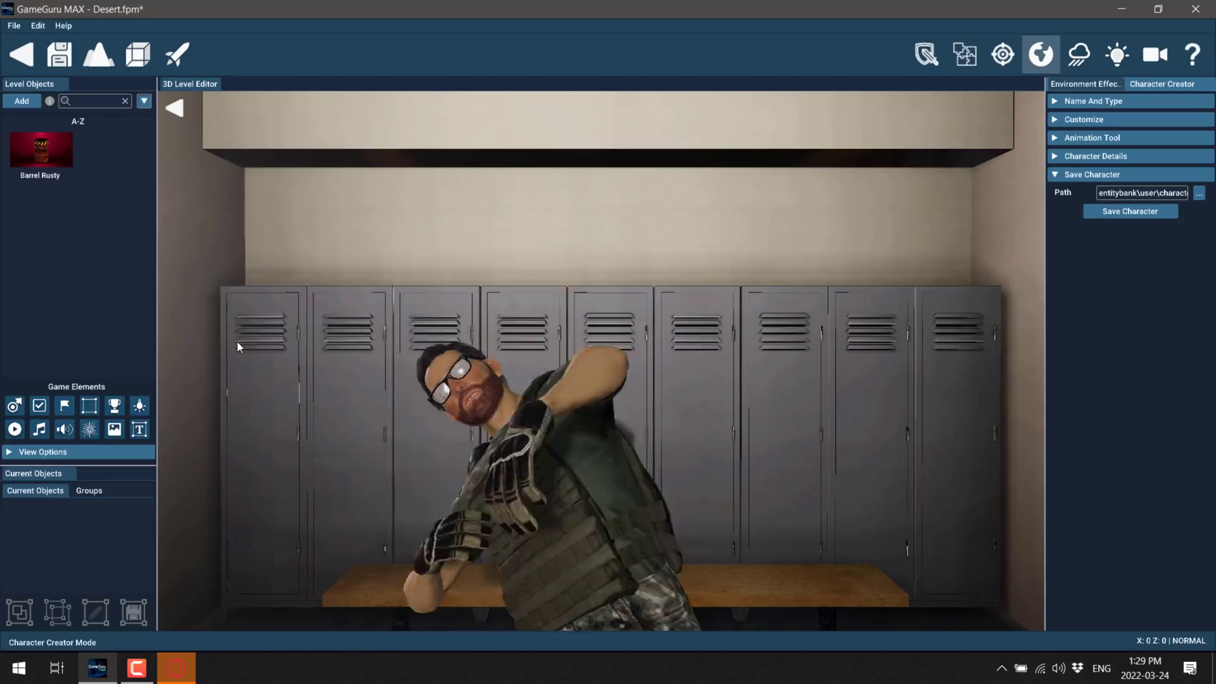
Step: Give the character the Skull head and the Suit Green outfit
left_click(1066, 118)
left_click(1068, 149)
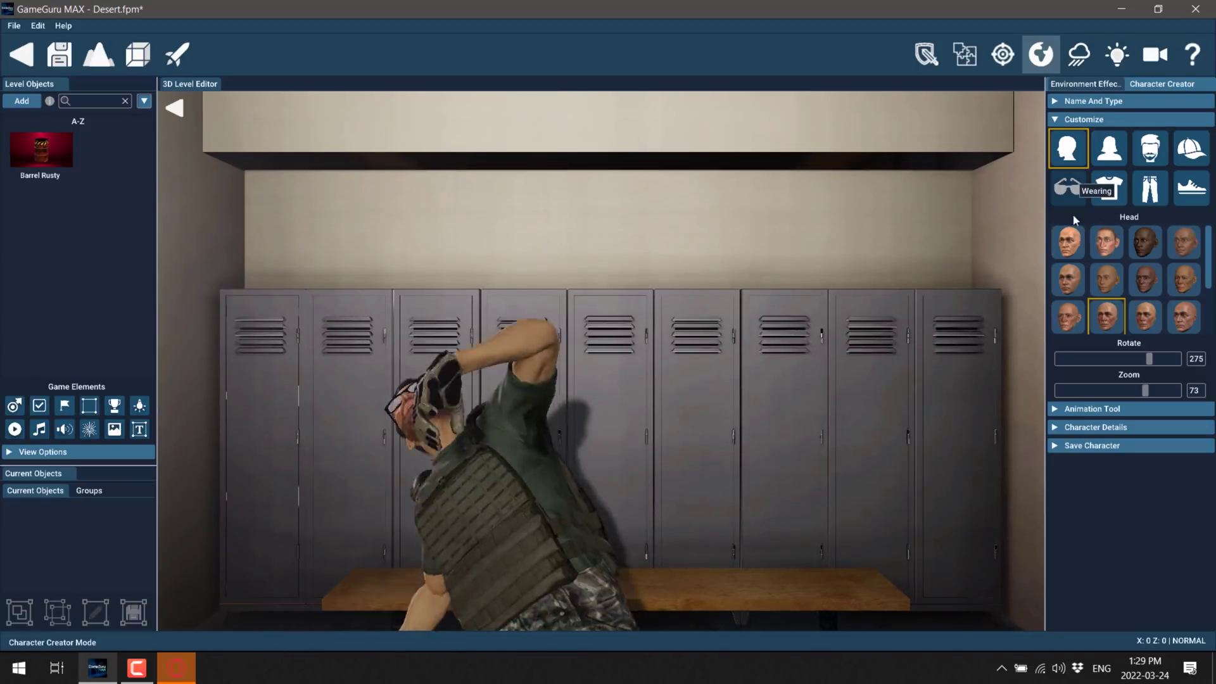
mouse_move(1120, 308)
left_click(1153, 280)
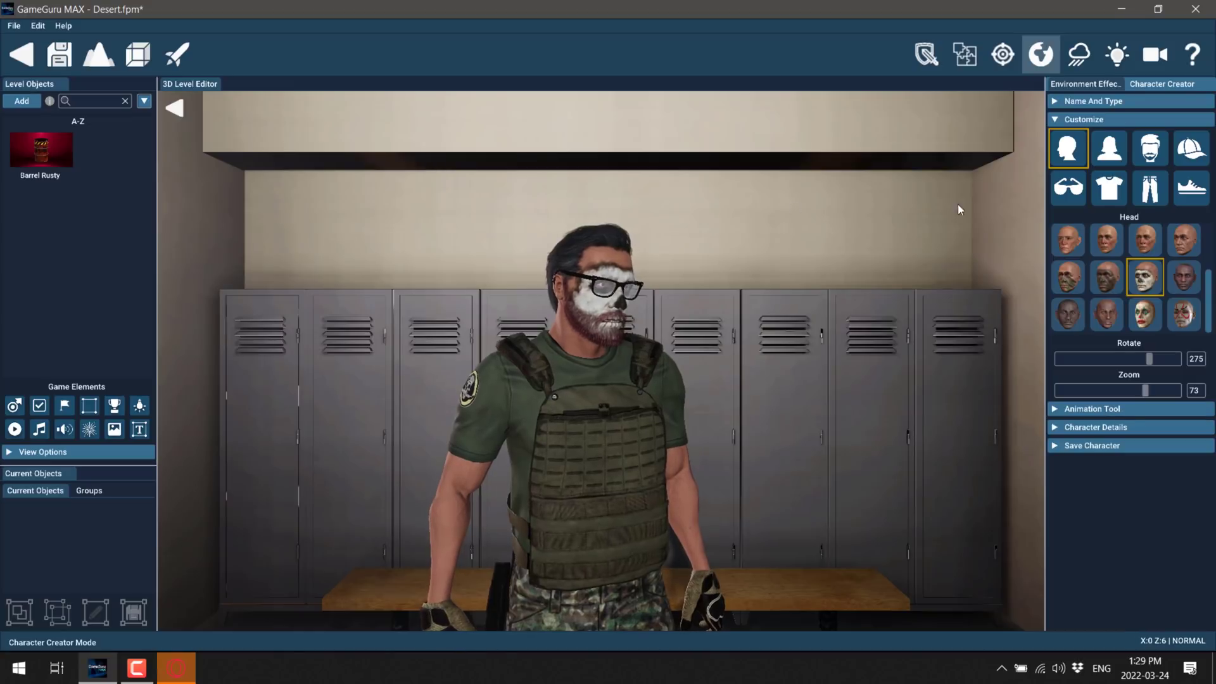
left_click(1110, 190)
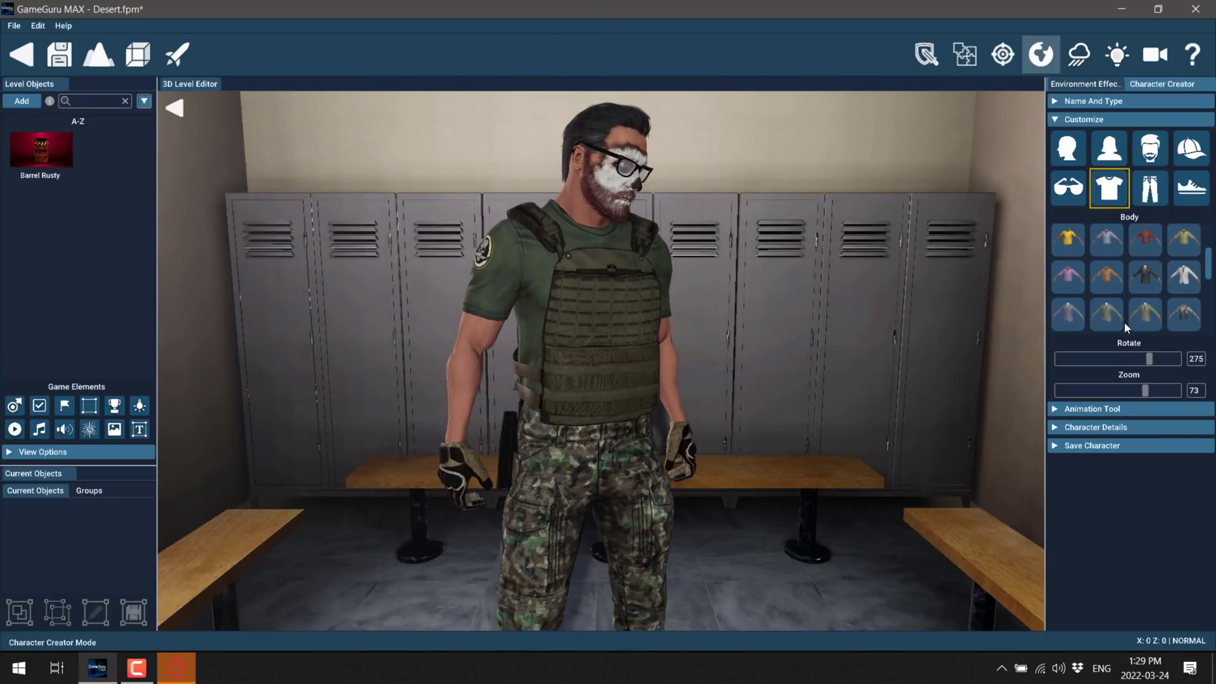
left_click(1107, 311)
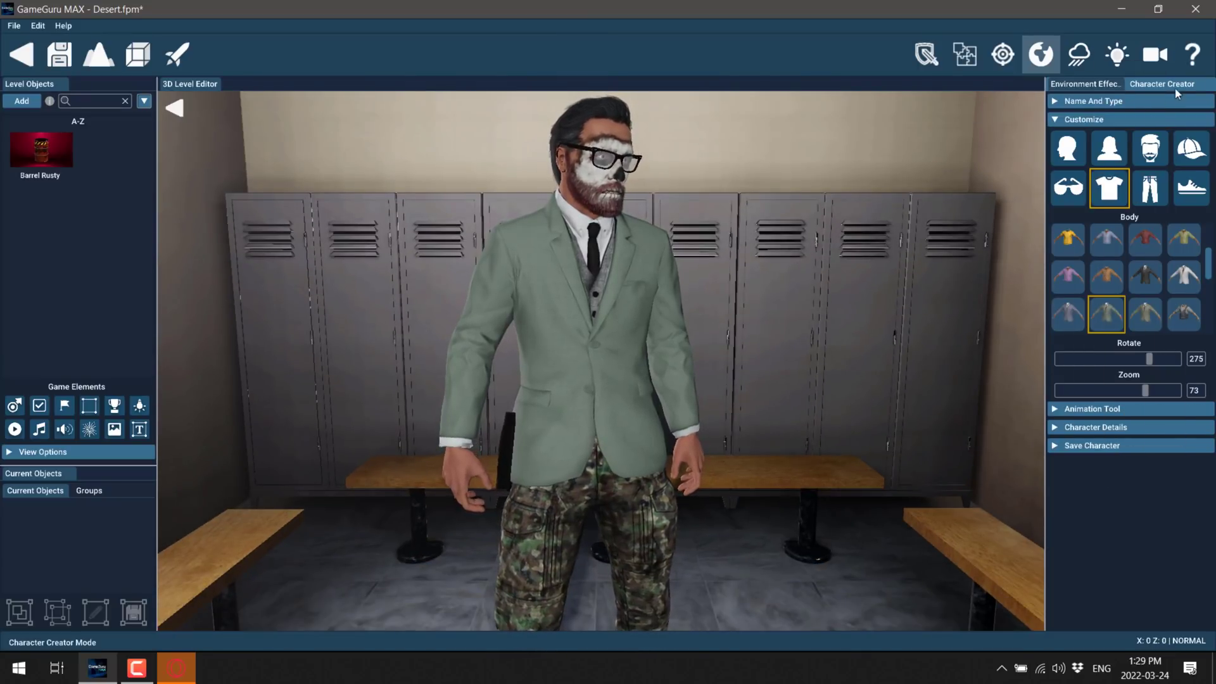
Step: Return to the game storyboard without saving the character
left_click(14, 25)
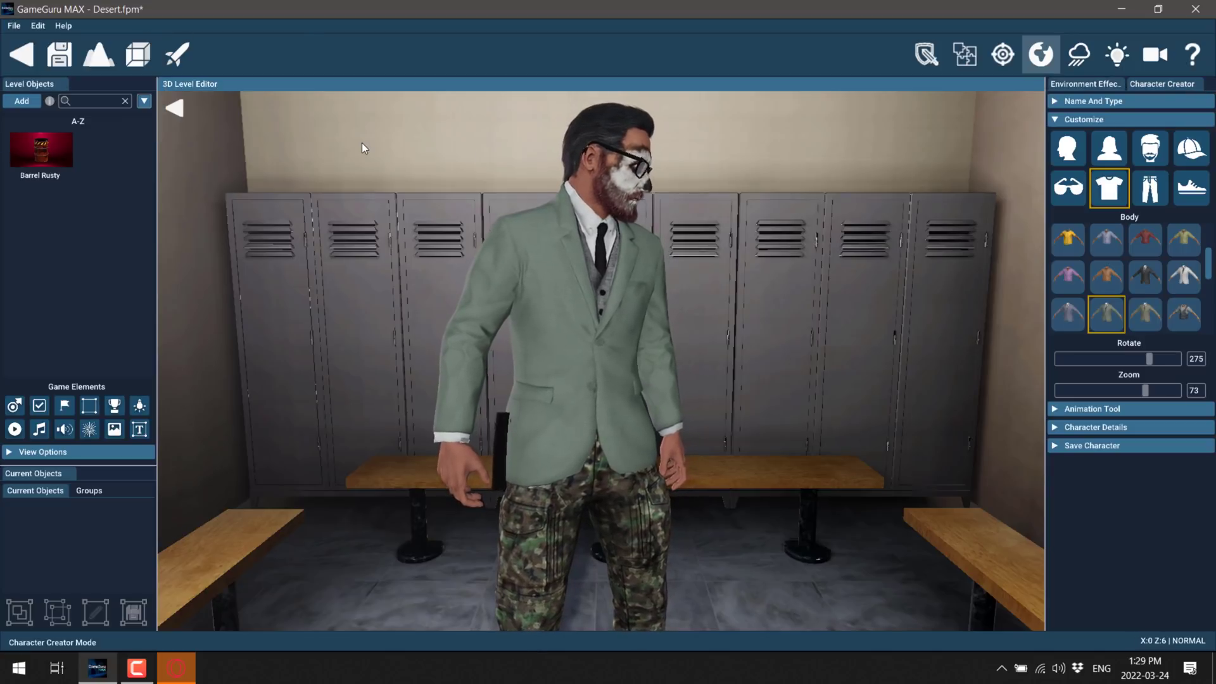
left_click(63, 26)
left_click(22, 57)
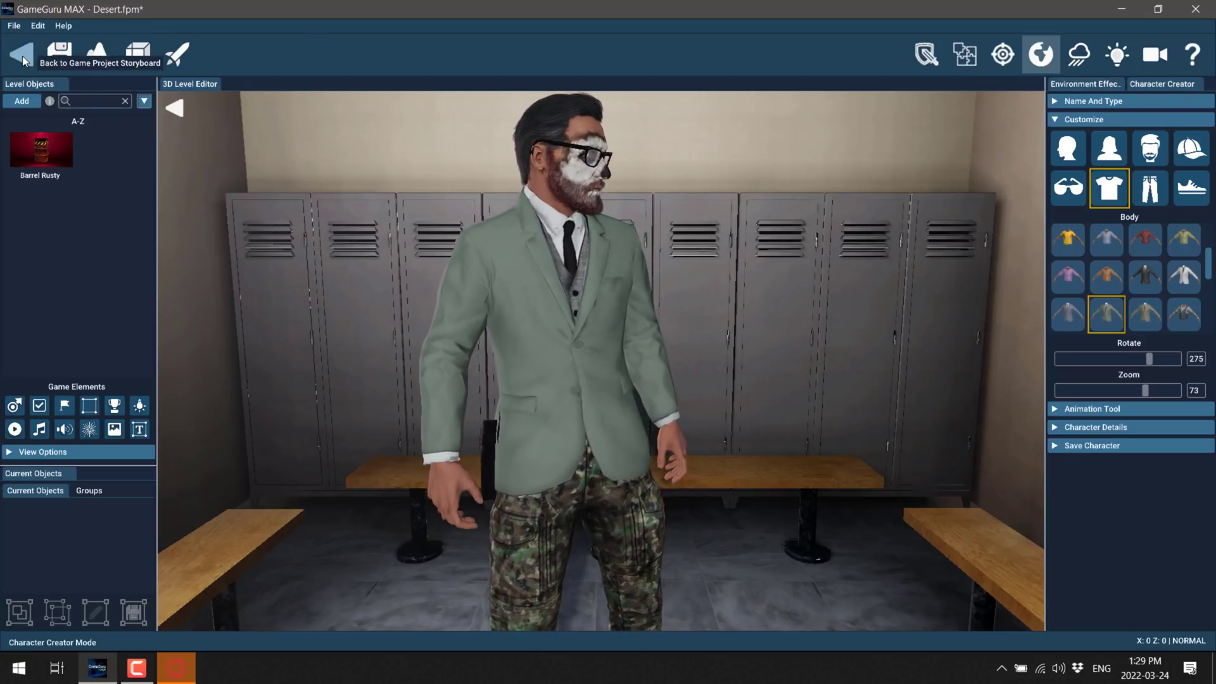
left_click(23, 58)
left_click(606, 399)
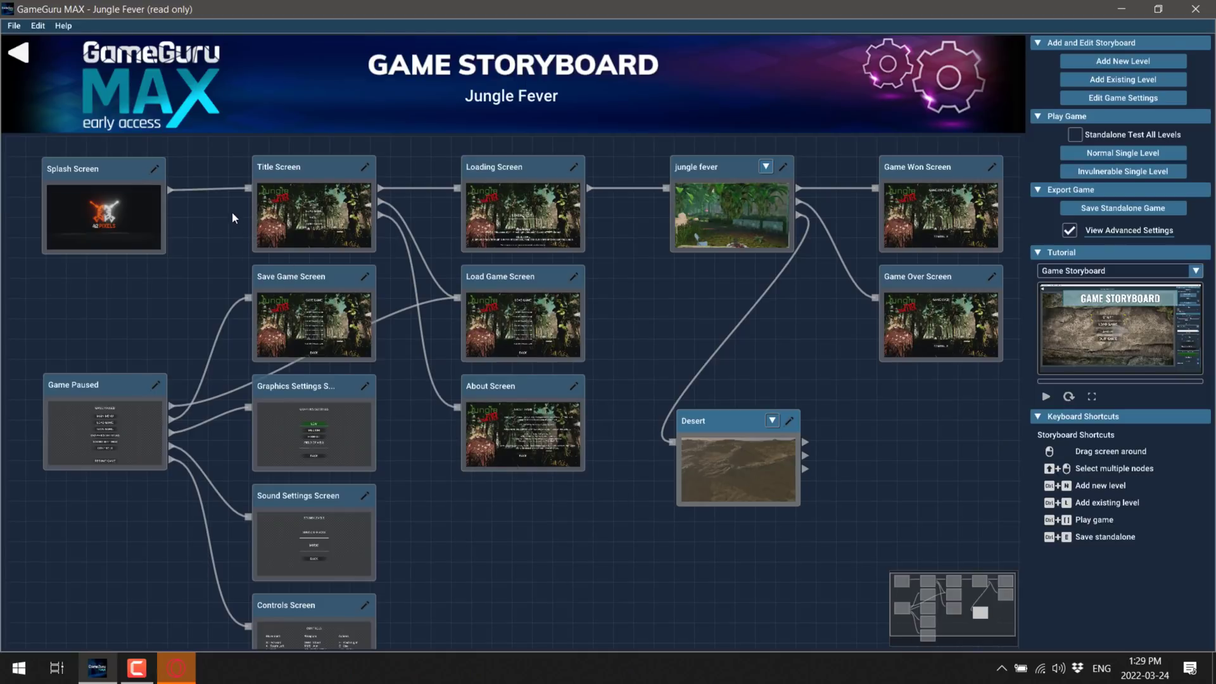
Step: Go back from the Jungle Fever storyboard to the hub's Demo Games page
left_click(21, 50)
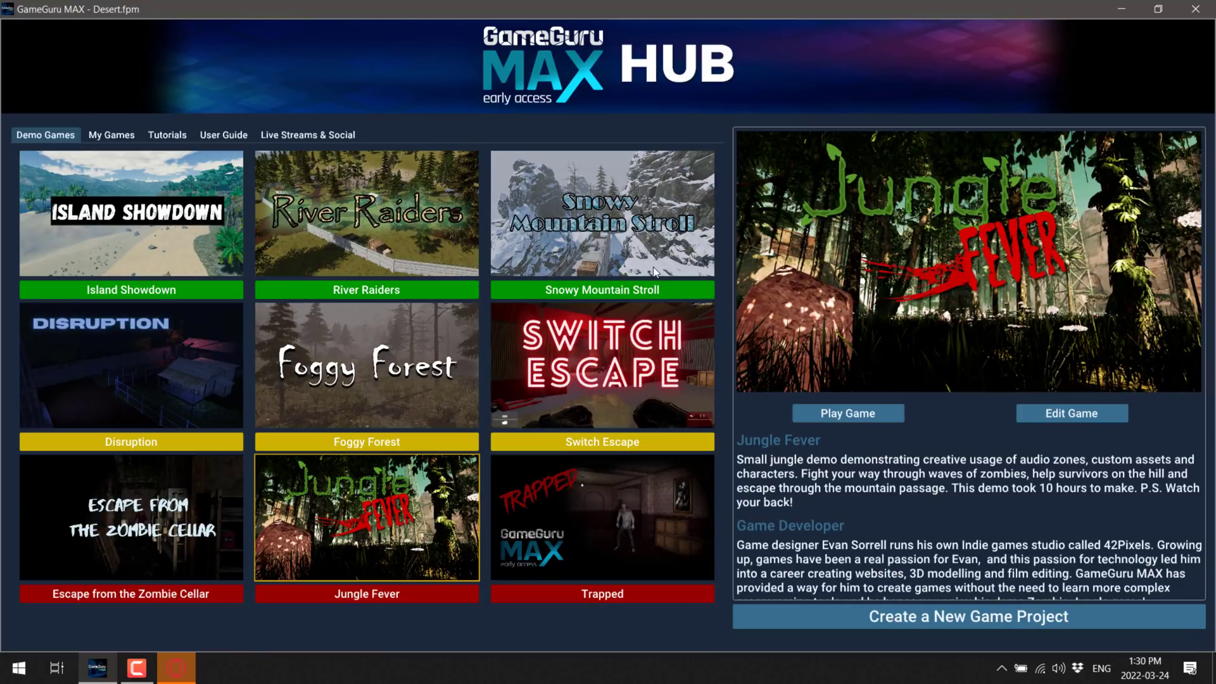
mouse_move(655, 272)
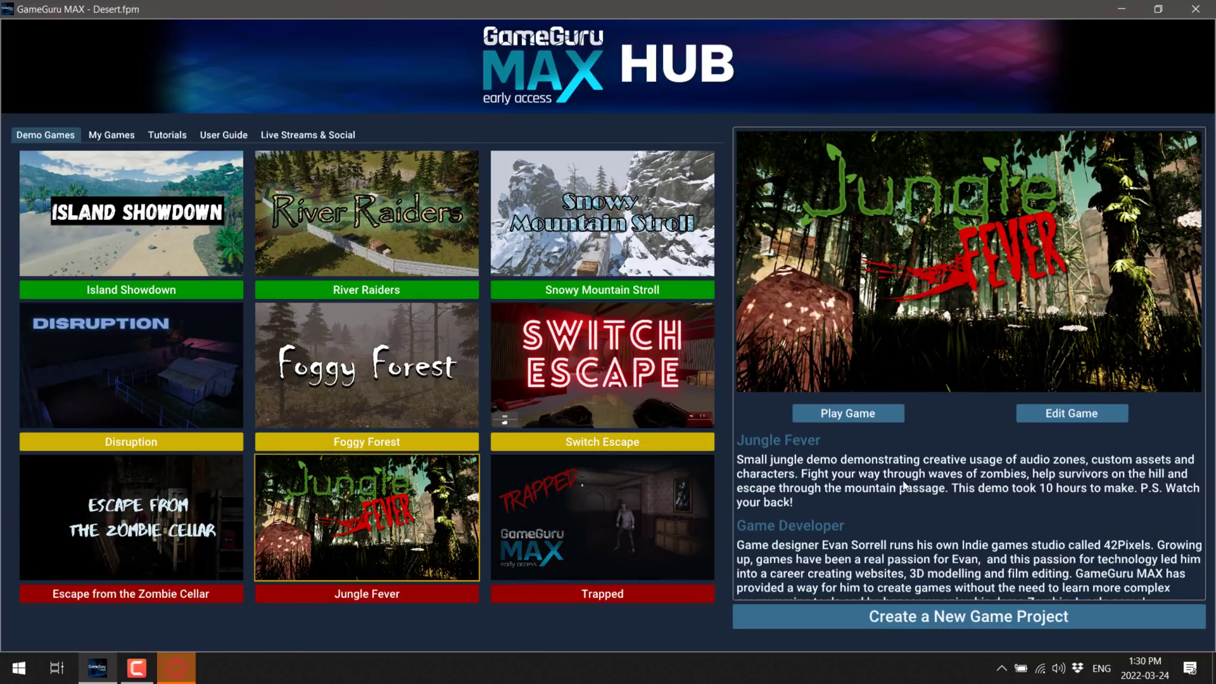
Step: Dismiss the Create a New Game Project dialog and select the Trapped demo to view its details
left_click(958, 620)
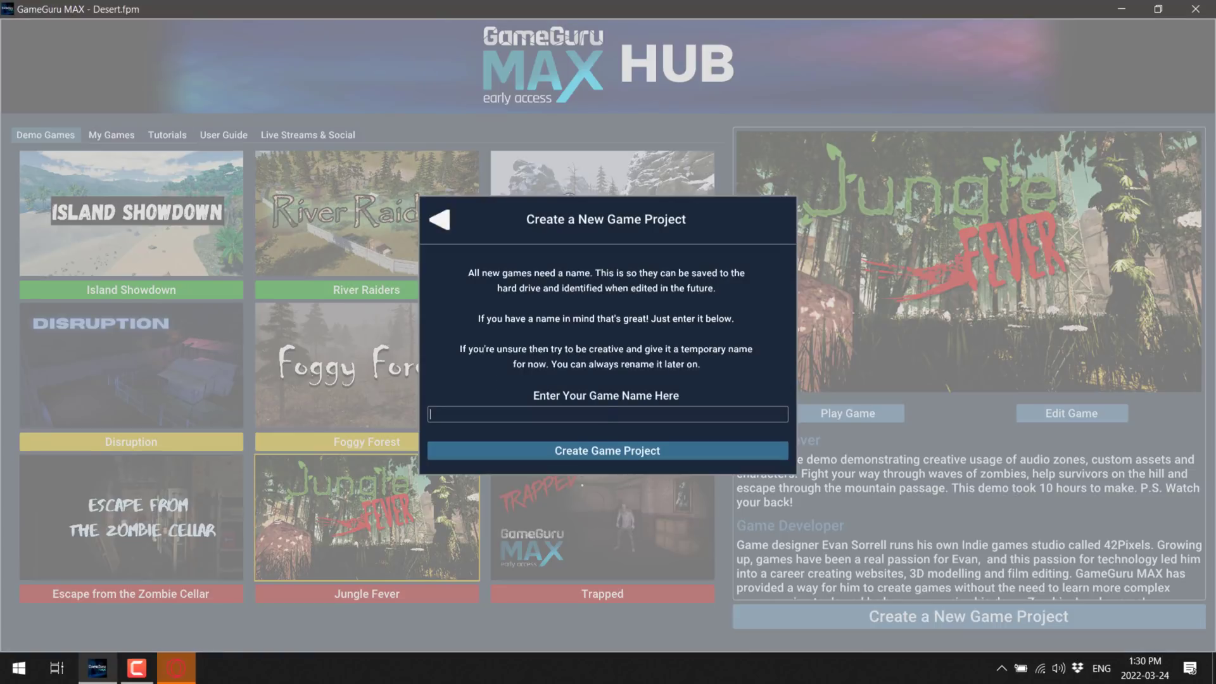
left_click(438, 214)
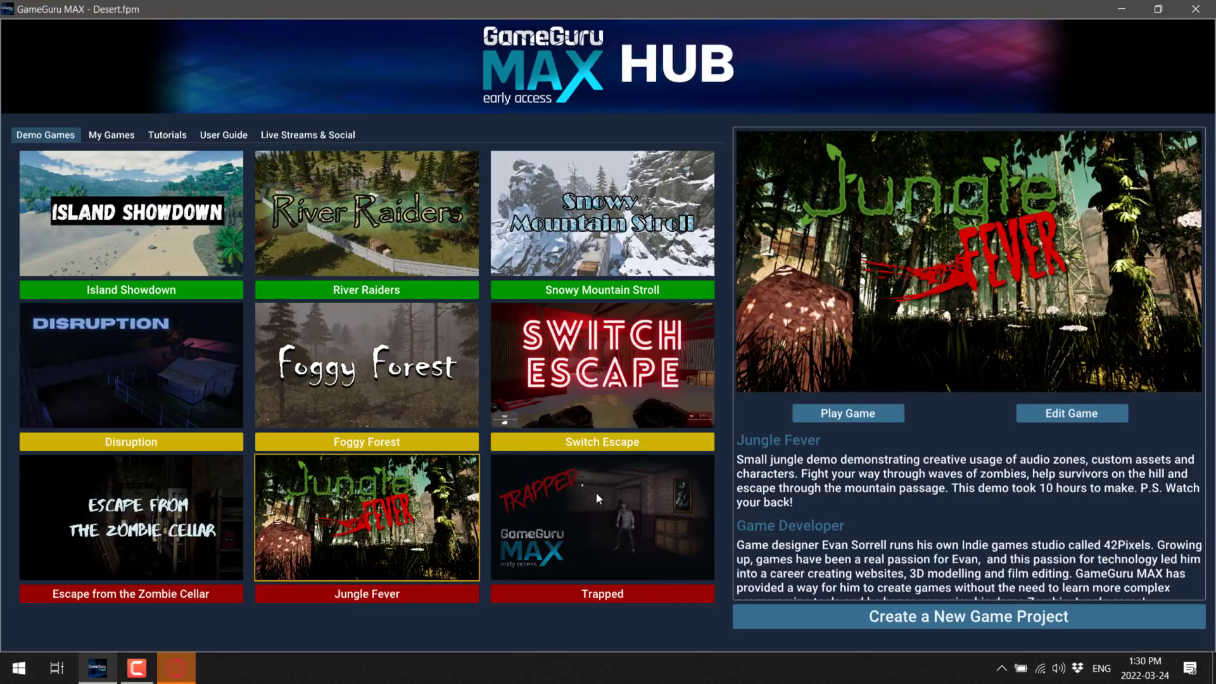
left_click(650, 522)
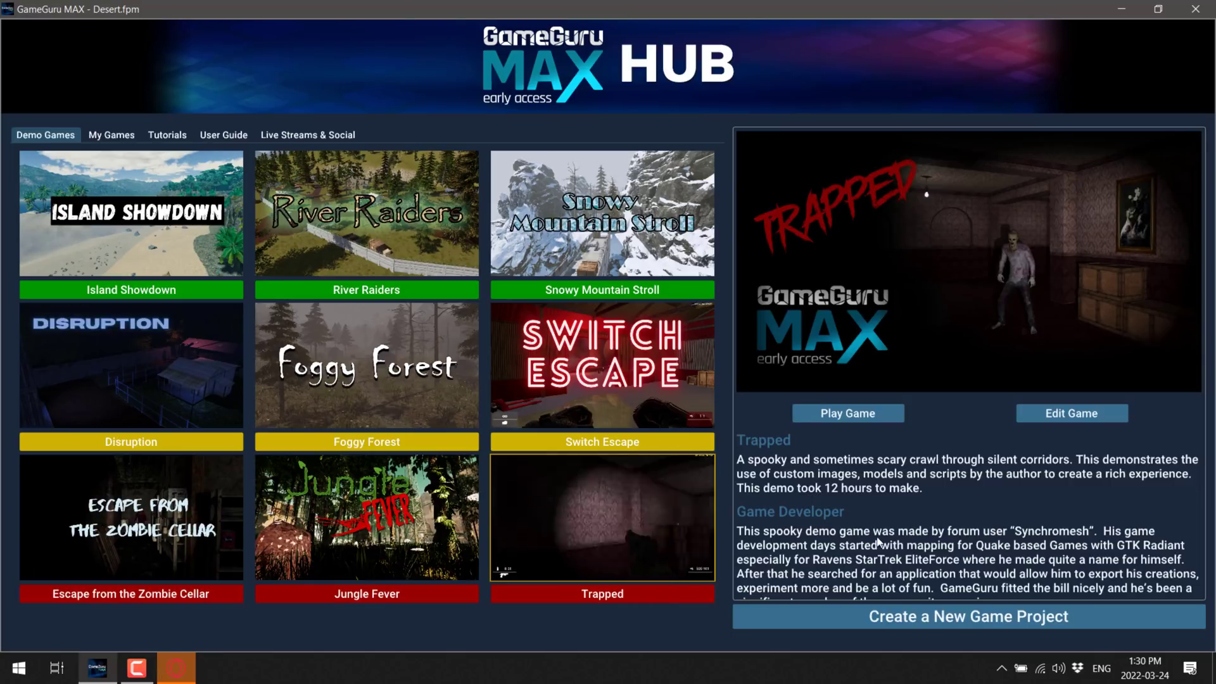
Step: Edit the Trapped demo and bring up its Save Standalone Game export dialog
left_click(1103, 413)
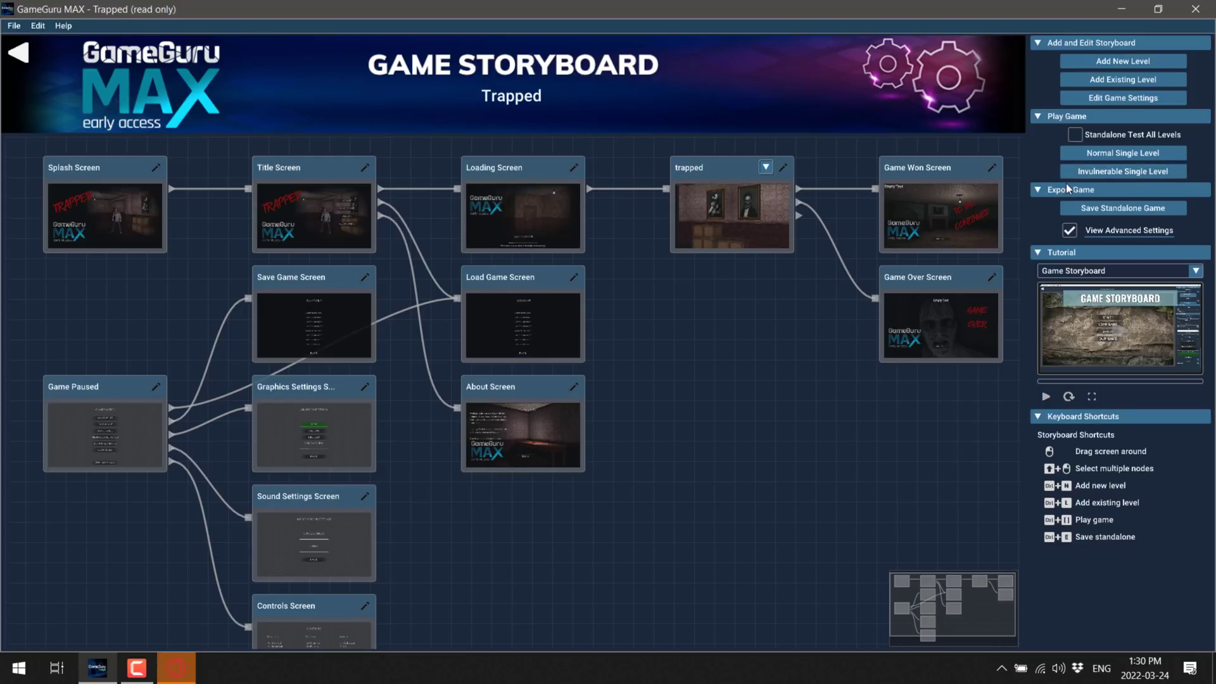
left_click(1135, 212)
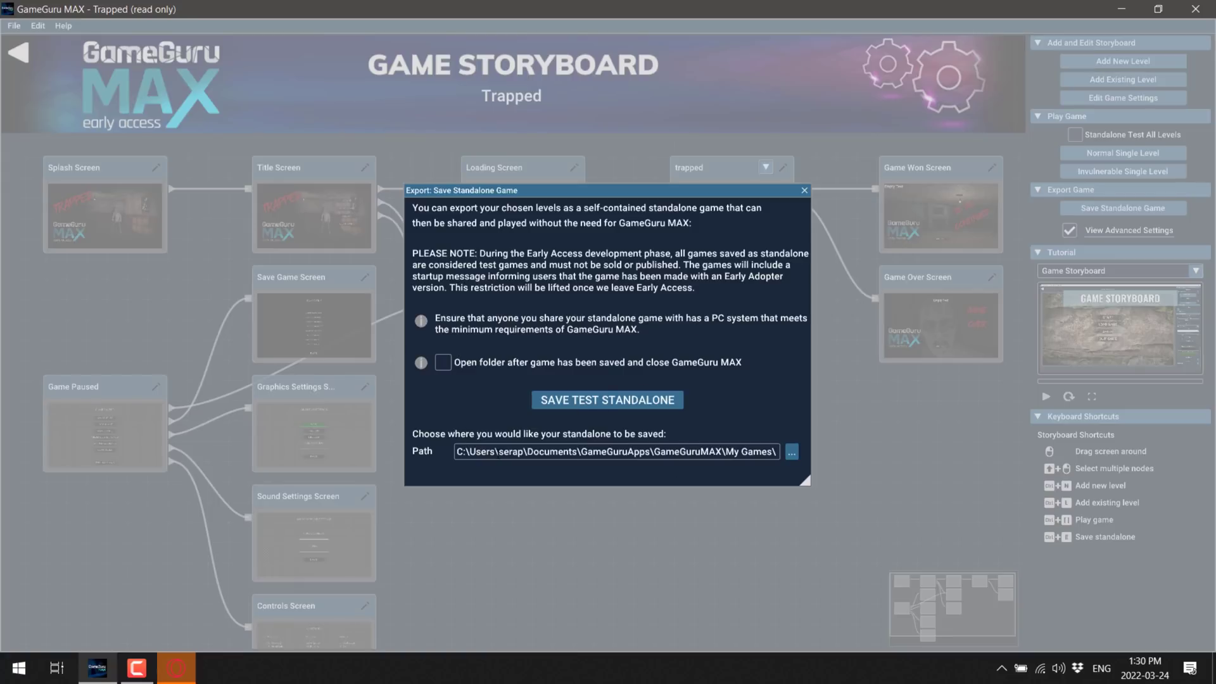
Step: Check the GameGuruMAX My Games save path and start the test standalone export of Trapped
left_click_drag(495, 451, 890, 465)
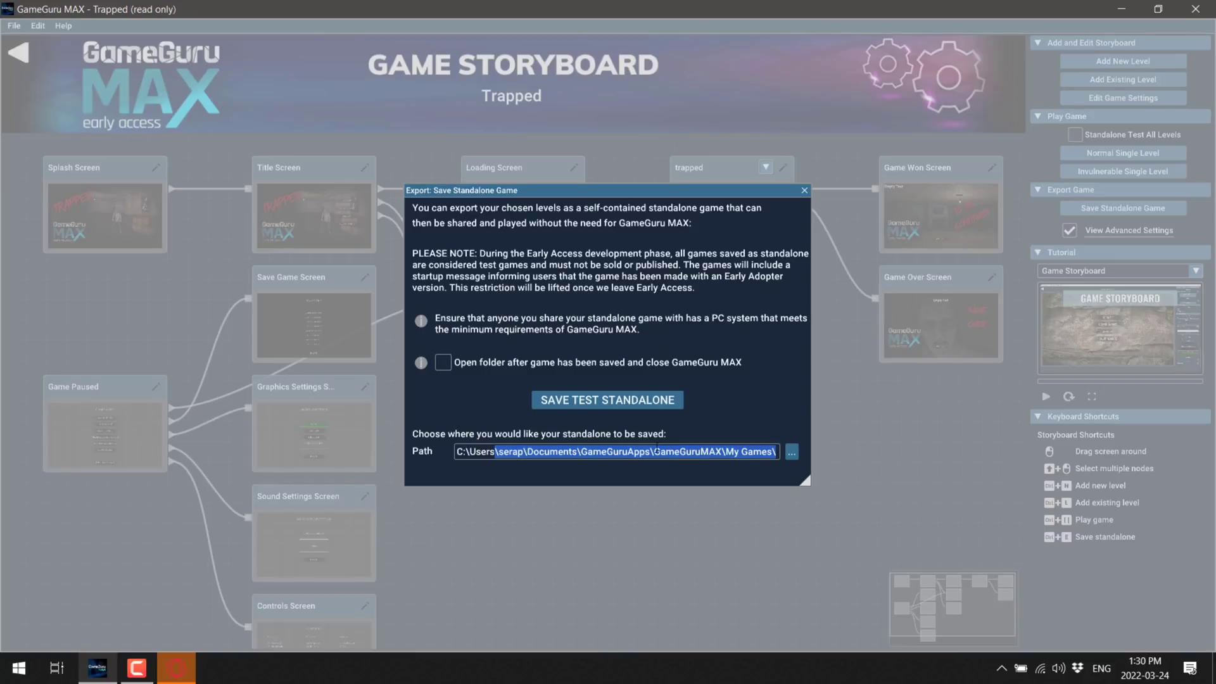
left_click(597, 398)
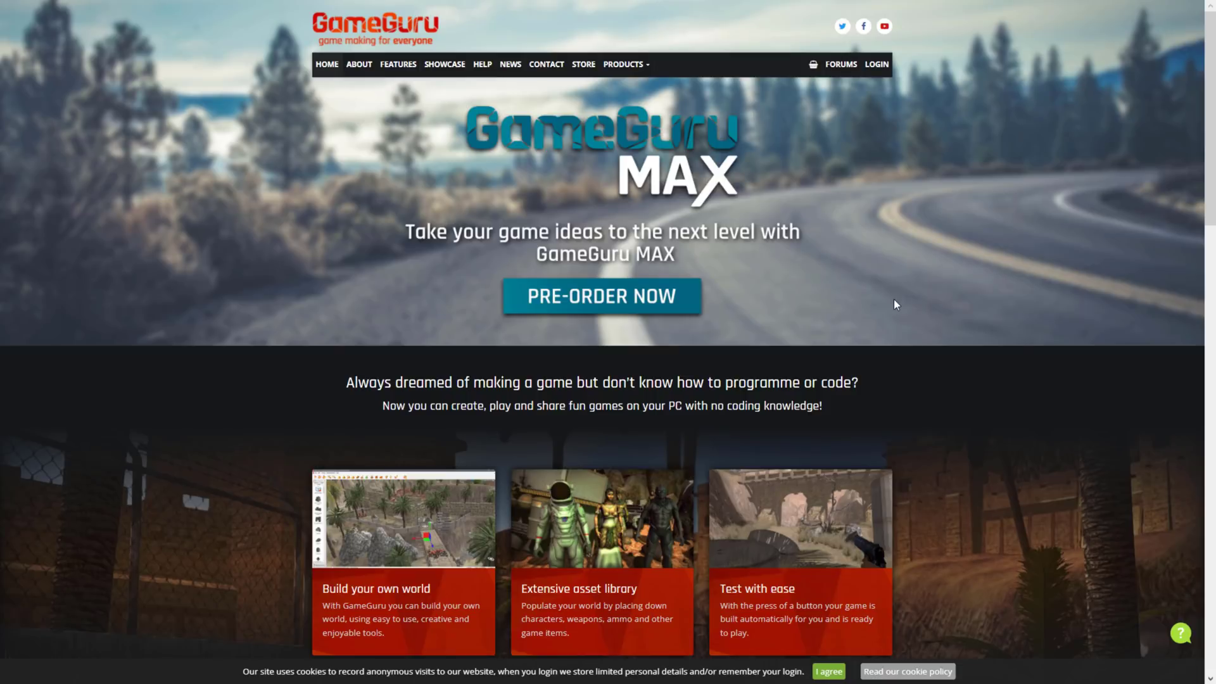
Step: Restore full-screen browsing, skim the game-guru.com home page and go to the GameGuru MAX pre-order section
key("F11")
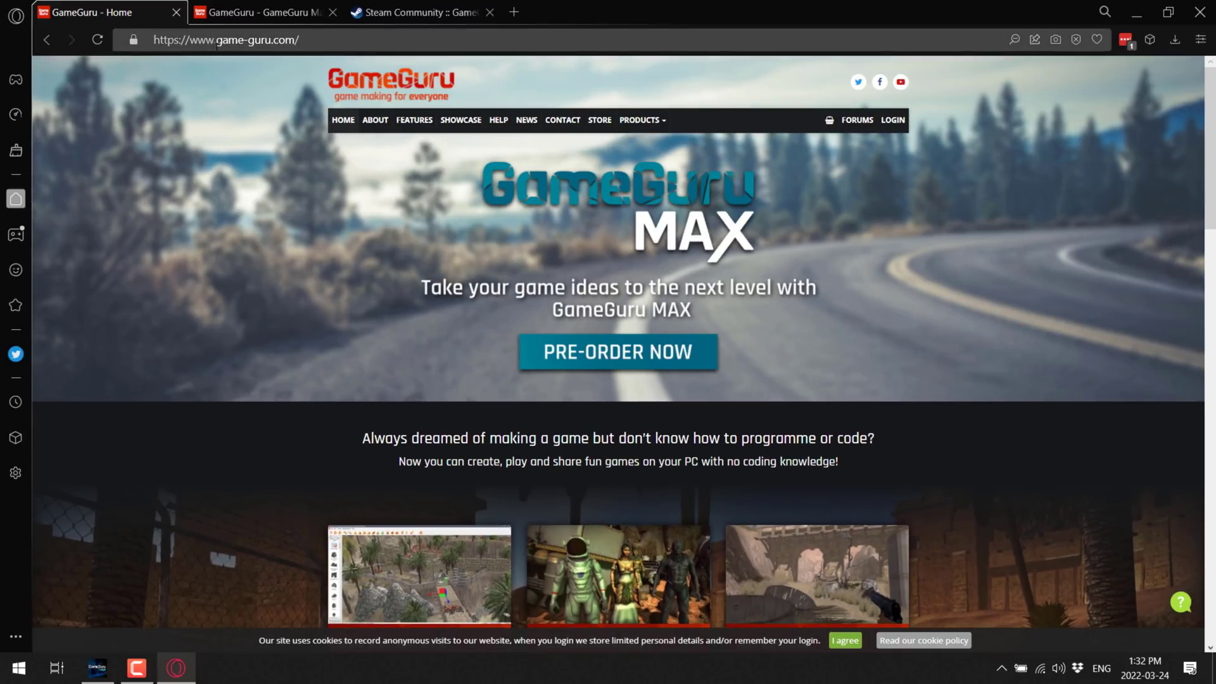
key("F11")
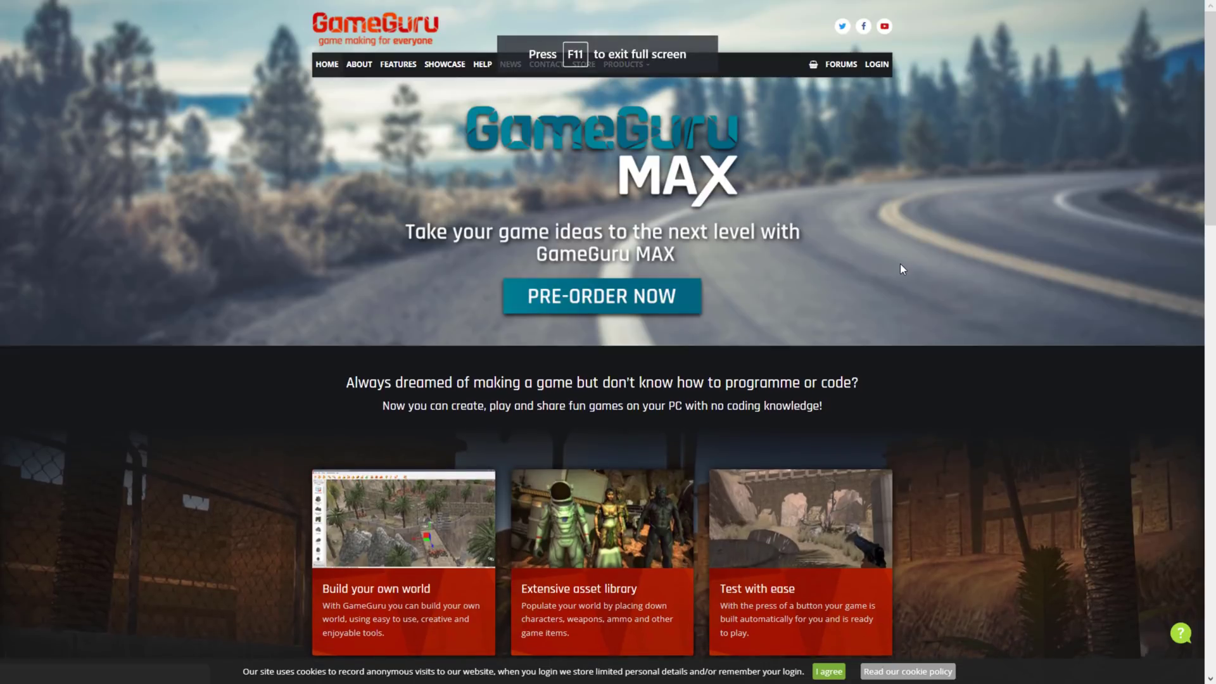
scroll(900, 265, "down", 15)
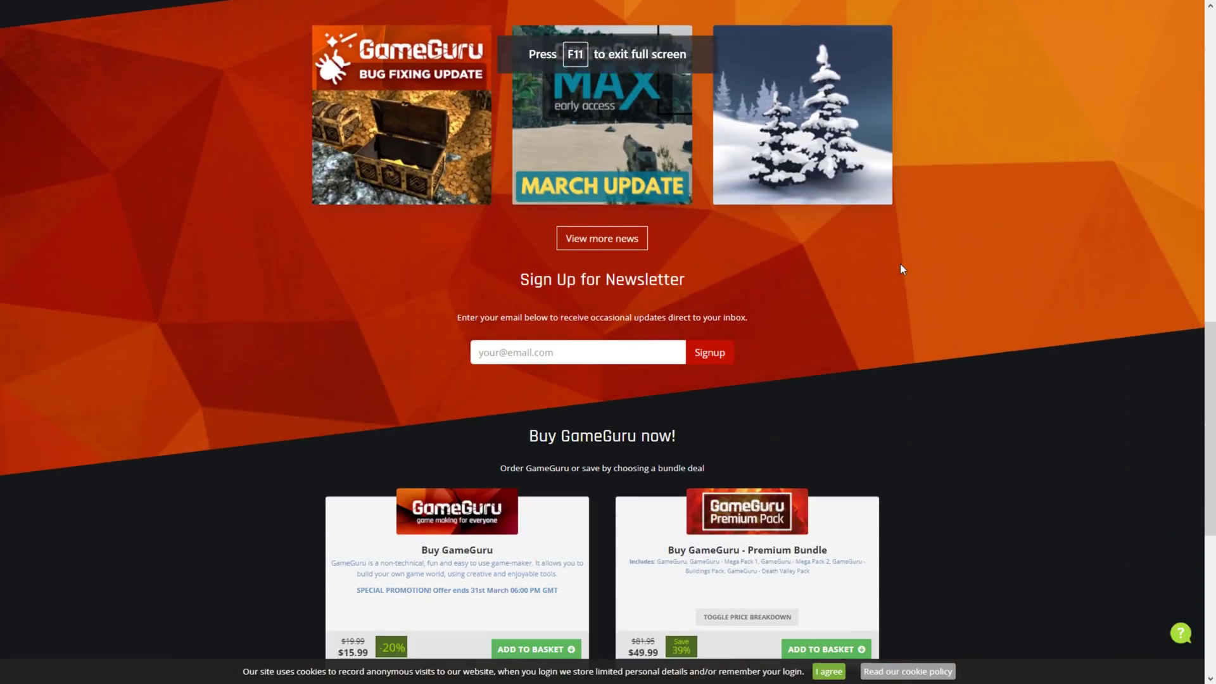
scroll(902, 269, "down", 4)
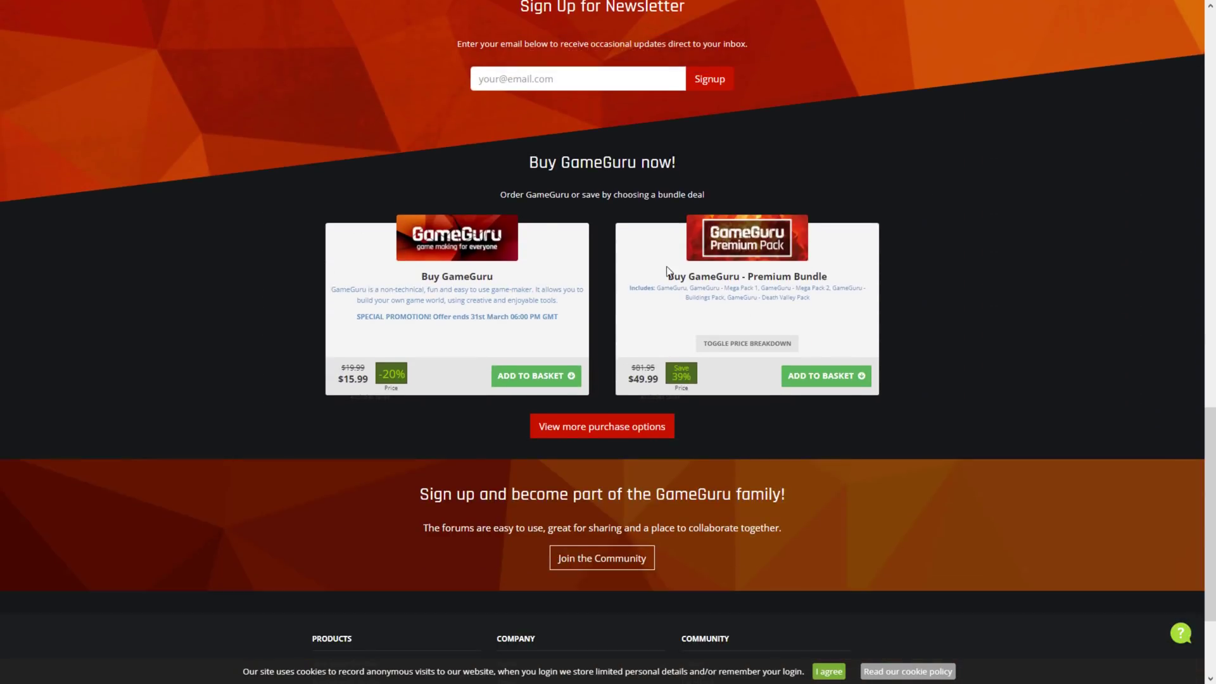
scroll(946, 313, "up", 19)
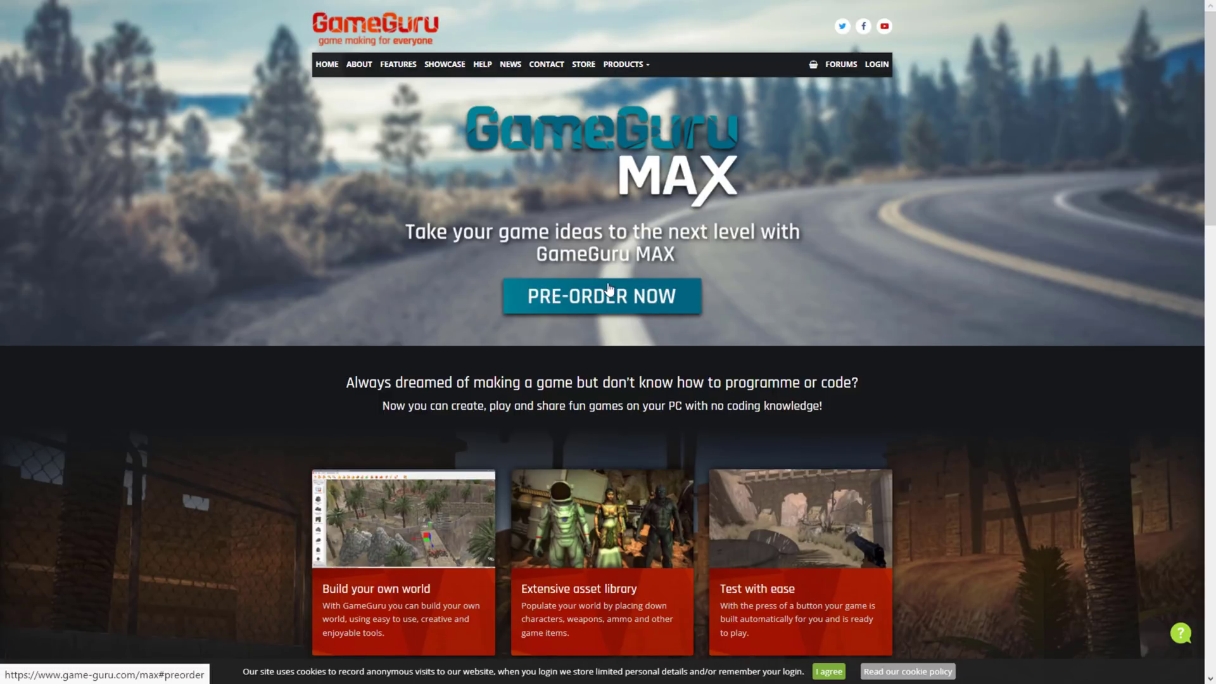
left_click(601, 295)
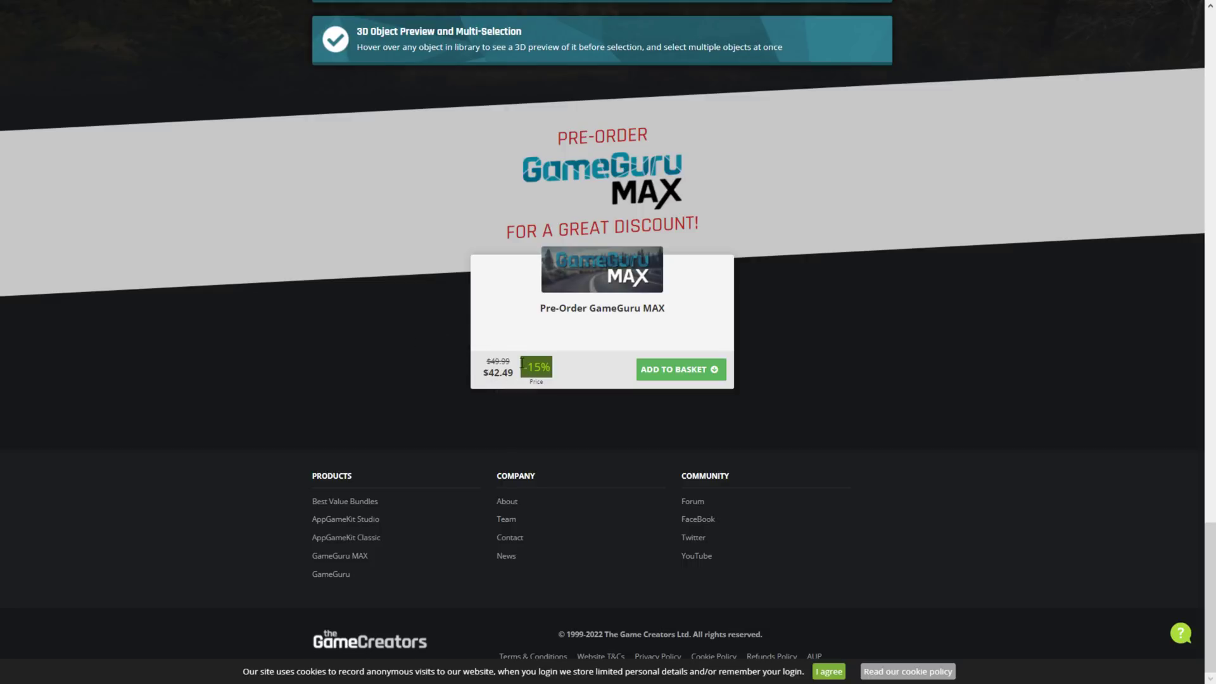
Step: Highlight the Open XR Support feature and the GTX 960 minimum graphics card requirement
scroll(1015, 313, "up", 10)
scroll(1013, 305, "down", 2)
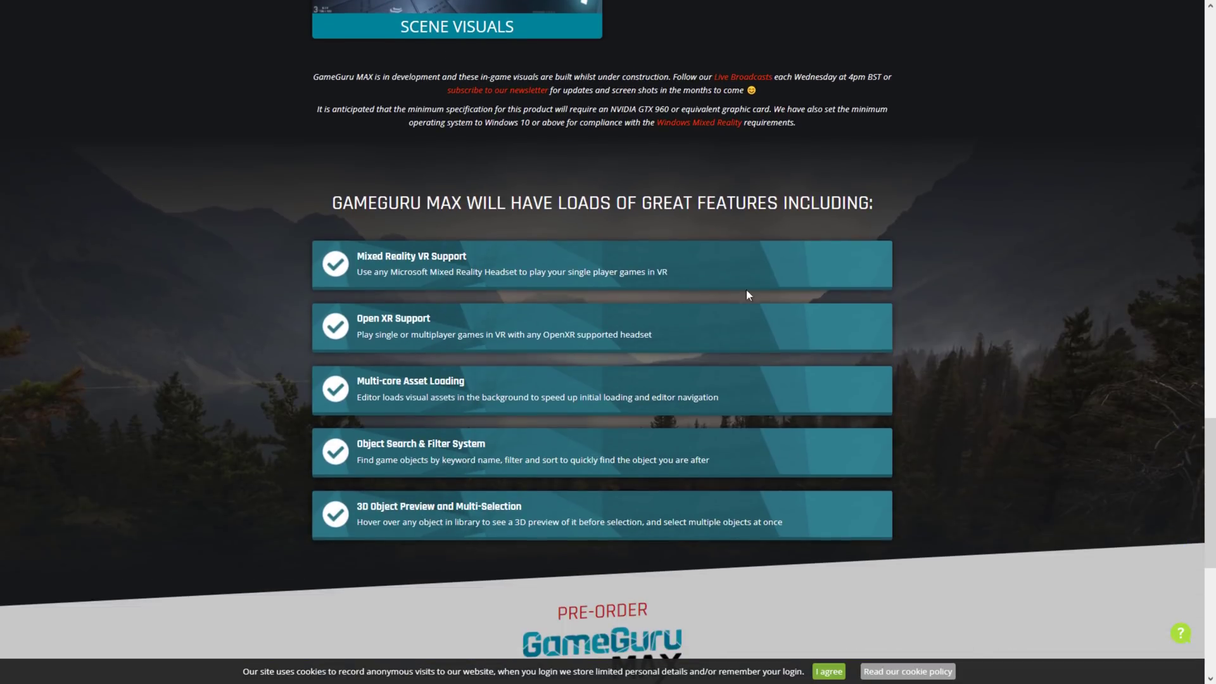
left_click_drag(357, 317, 666, 334)
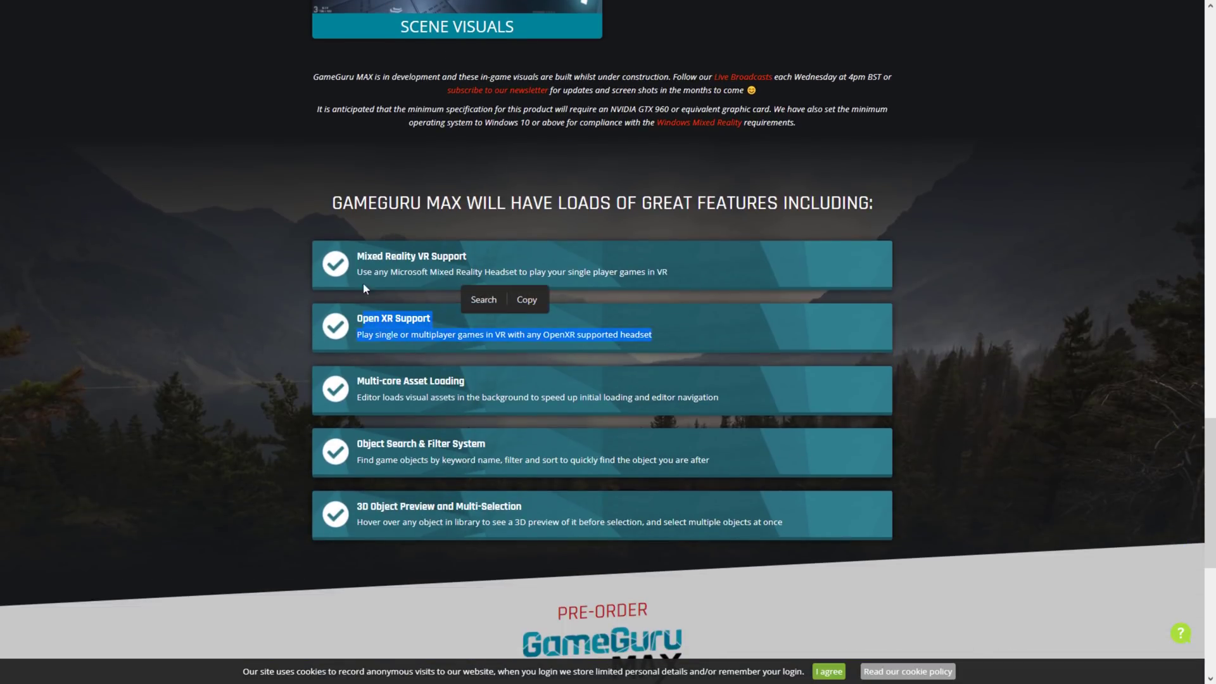
left_click(1041, 347)
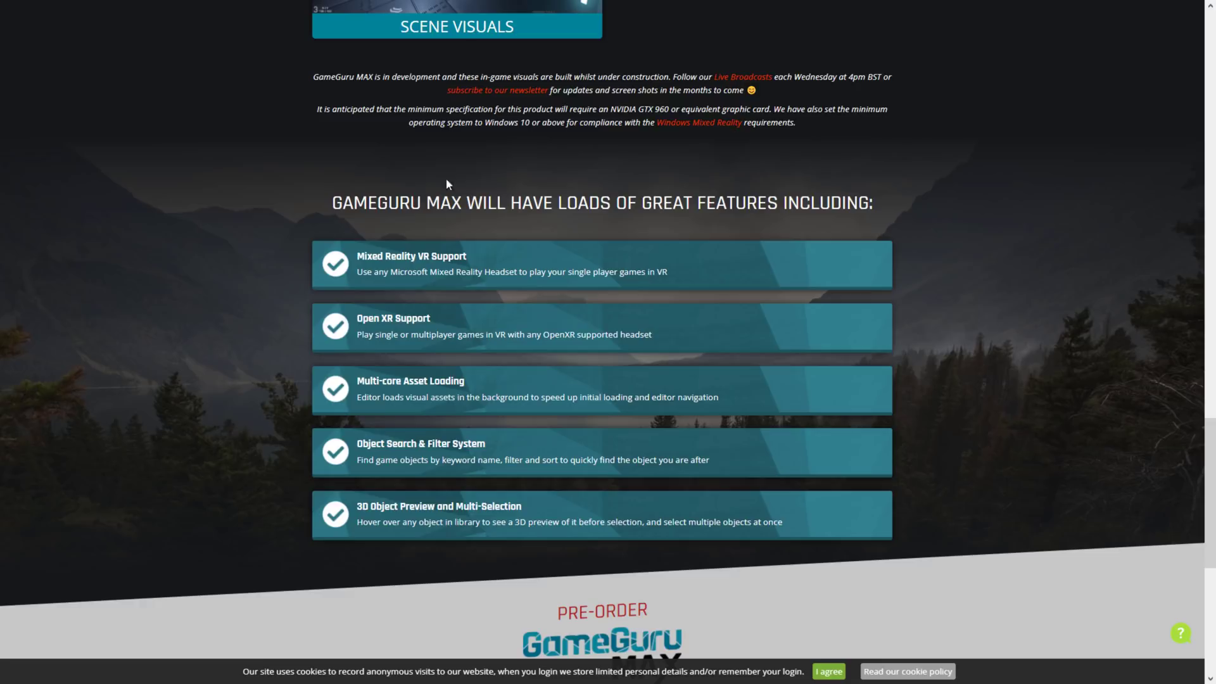
left_click_drag(561, 109, 727, 109)
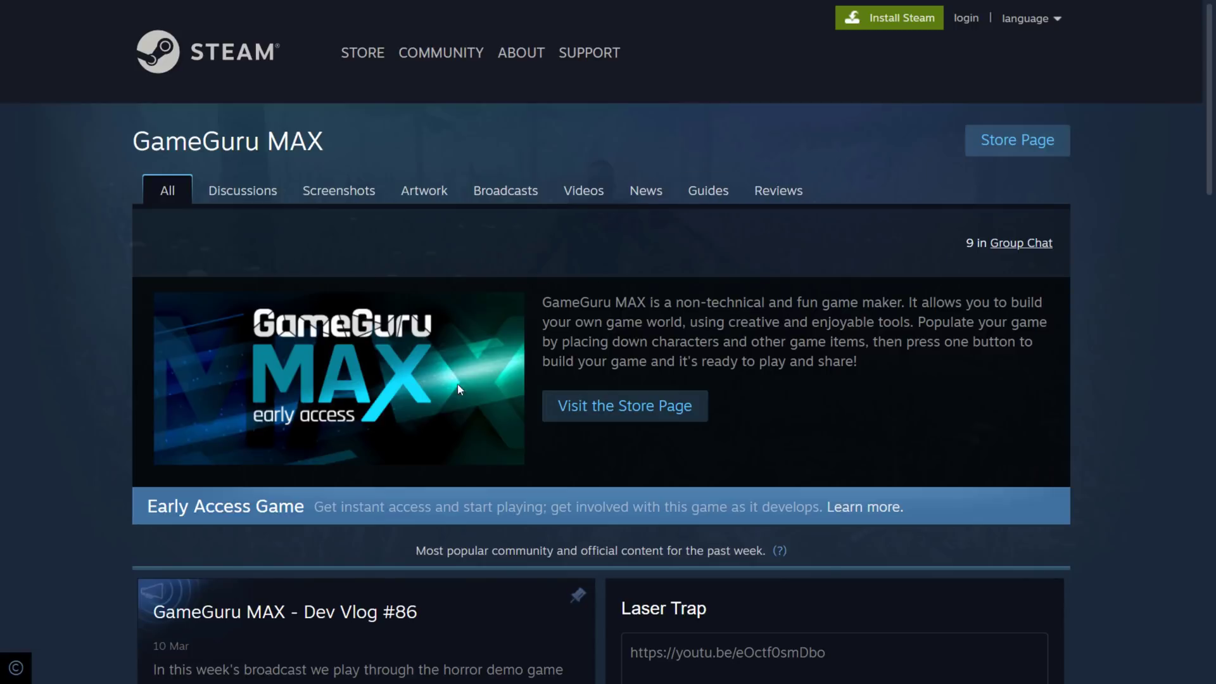
Step: Go from the community hub to the GameGuru MAX Steam store listing and skim it
left_click(626, 405)
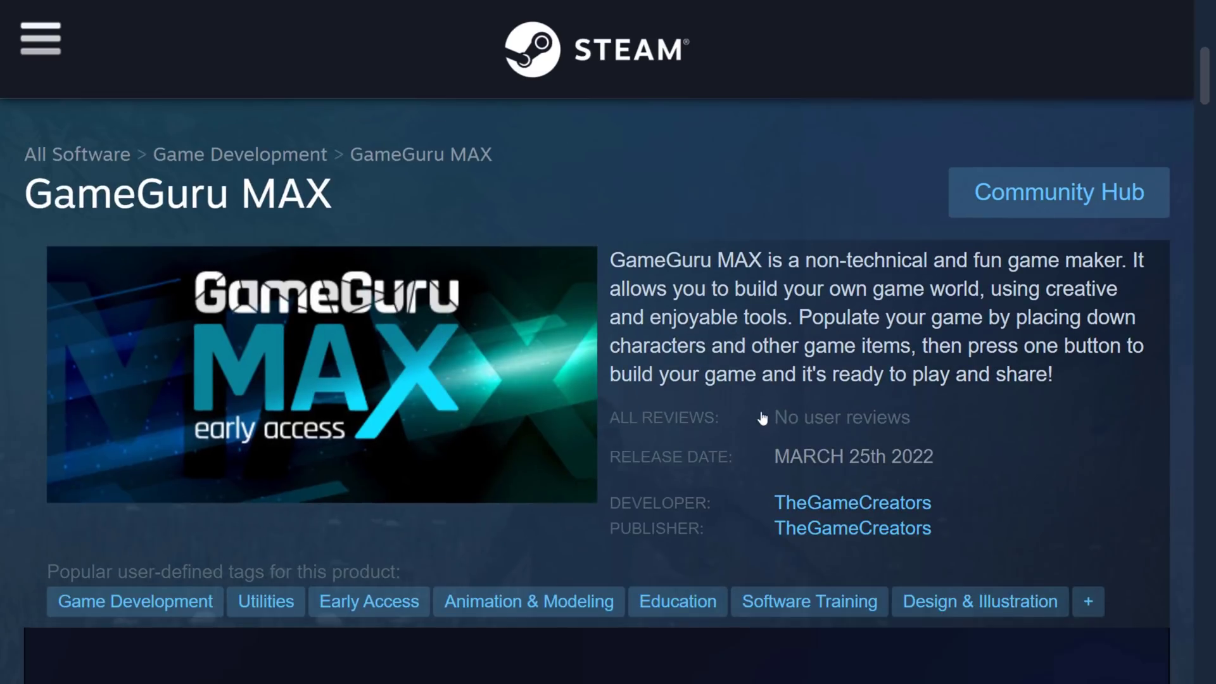
scroll(732, 399, "down", 1)
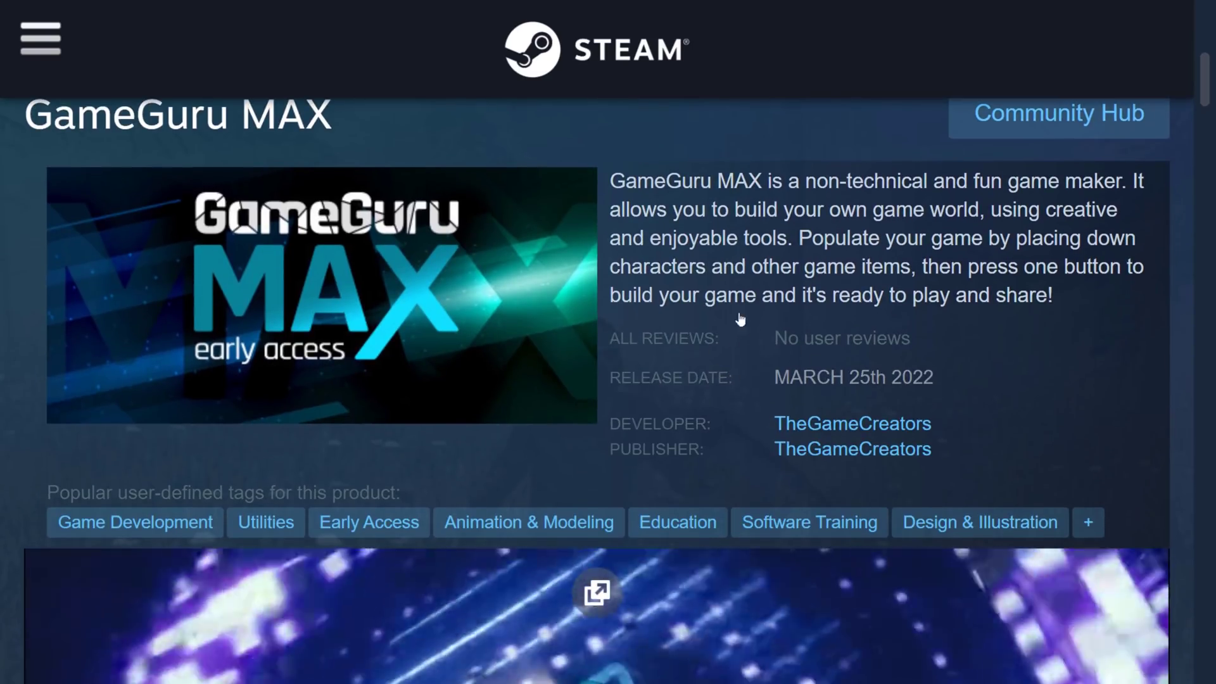
scroll(790, 279, "down", 15)
scroll(800, 267, "down", 20)
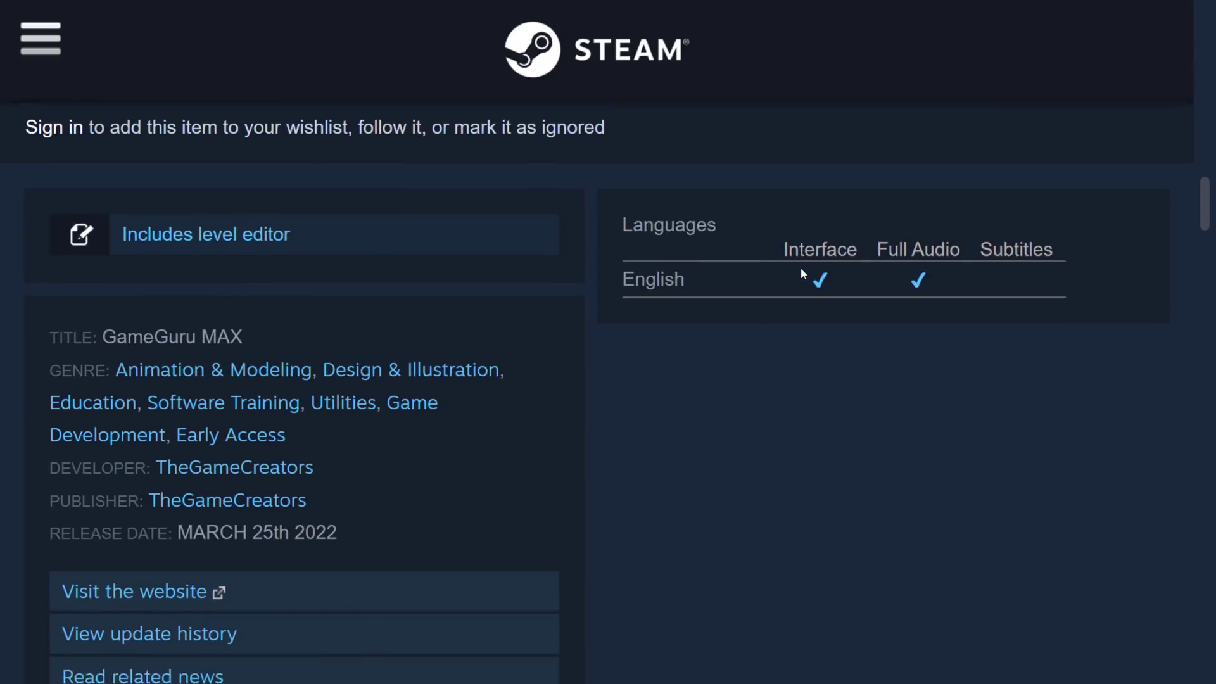
scroll(802, 269, "down", 6)
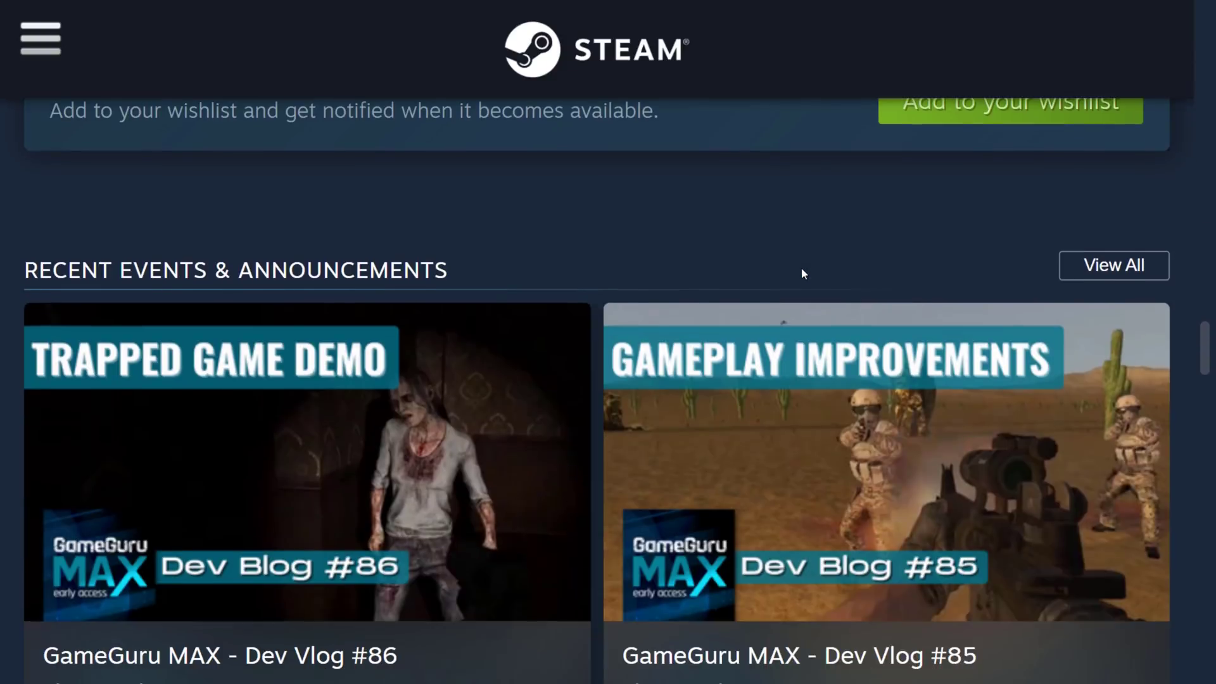
scroll(803, 271, "up", 10)
scroll(739, 323, "up", 15)
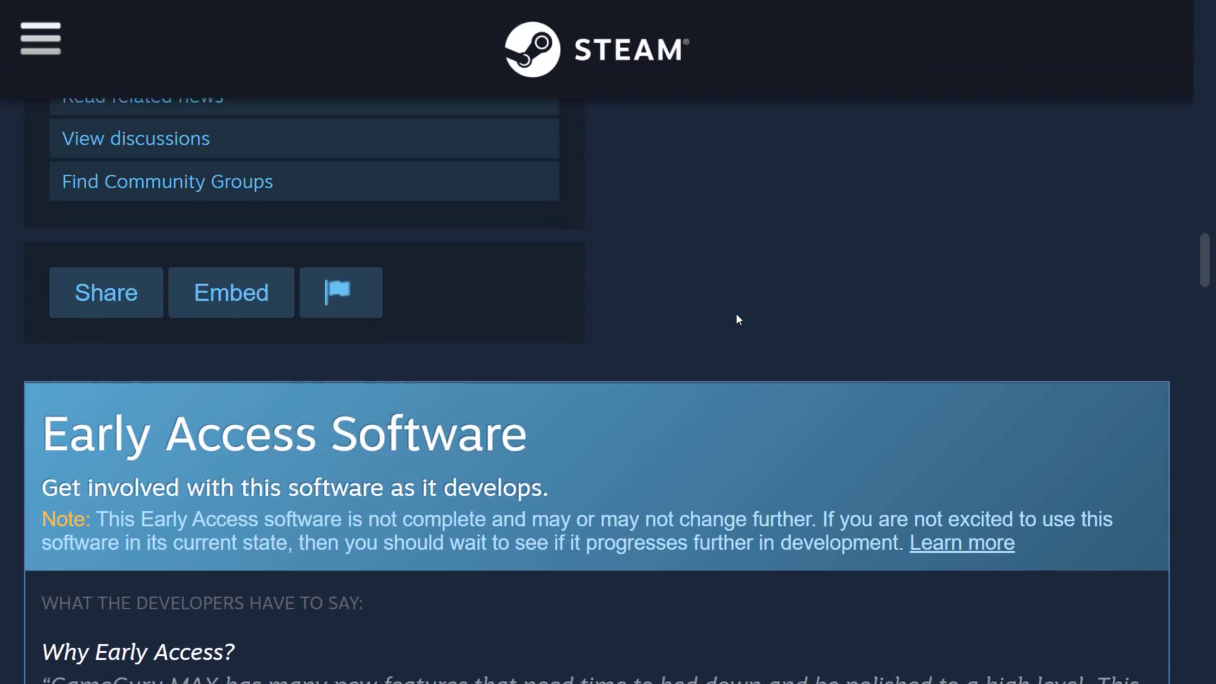
scroll(738, 323, "up", 10)
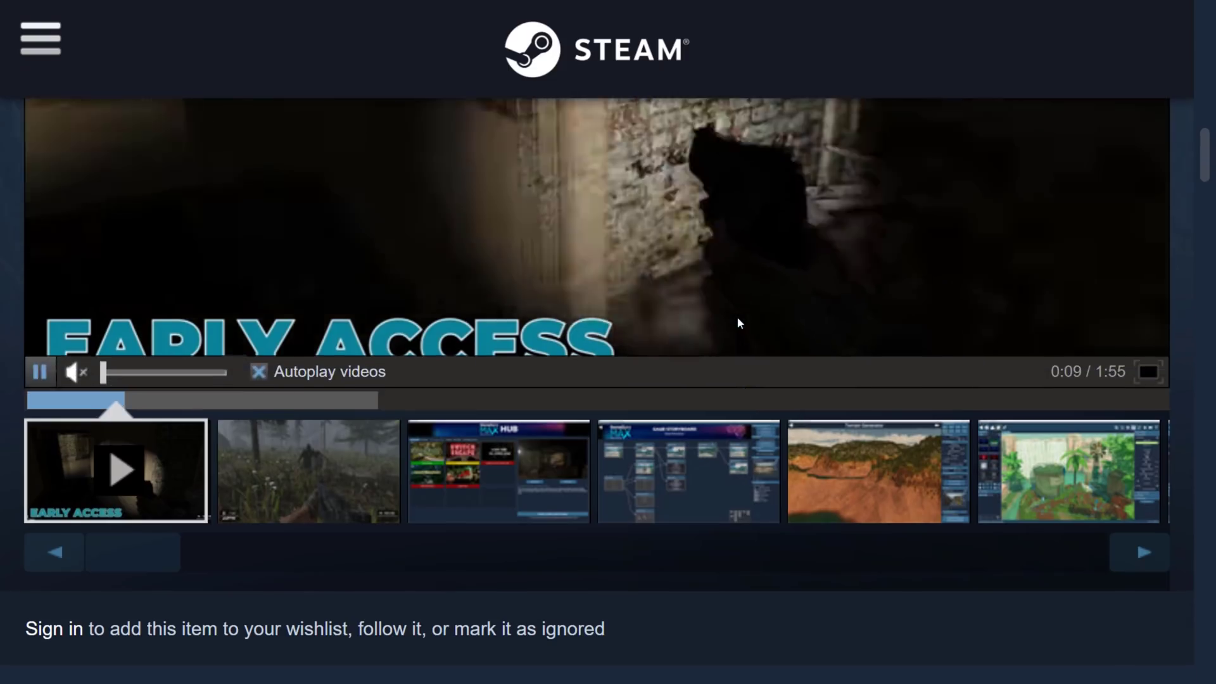
scroll(737, 317, "up", 8)
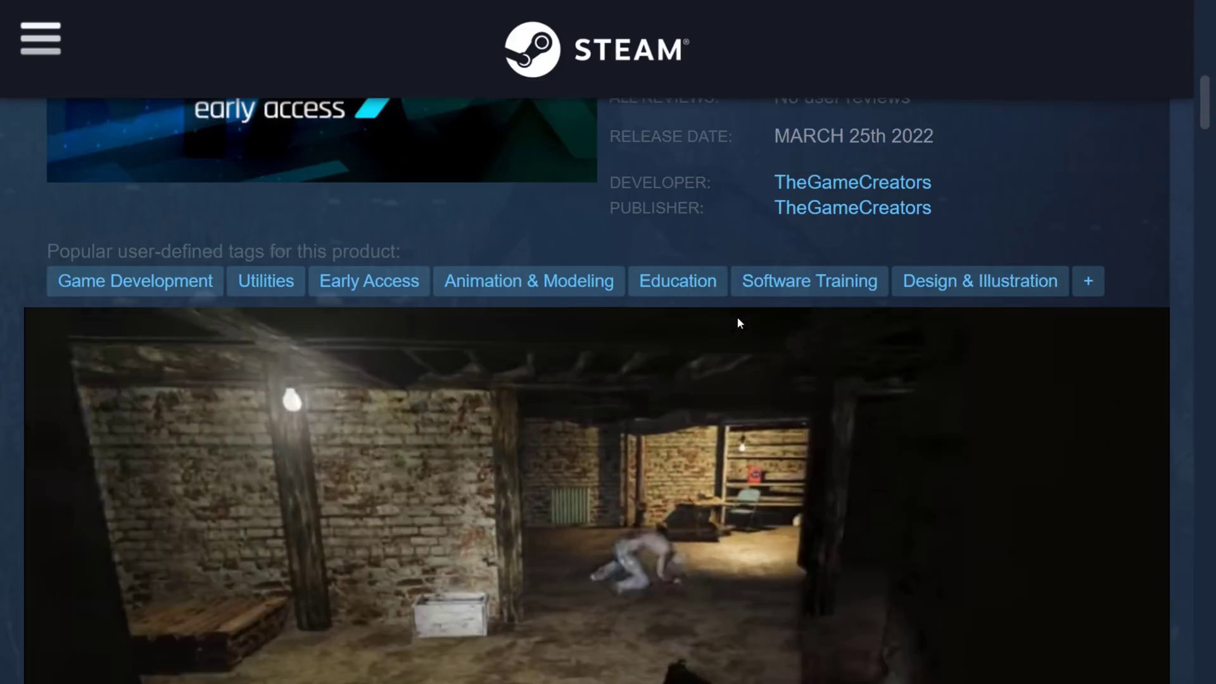
scroll(738, 317, "up", 1)
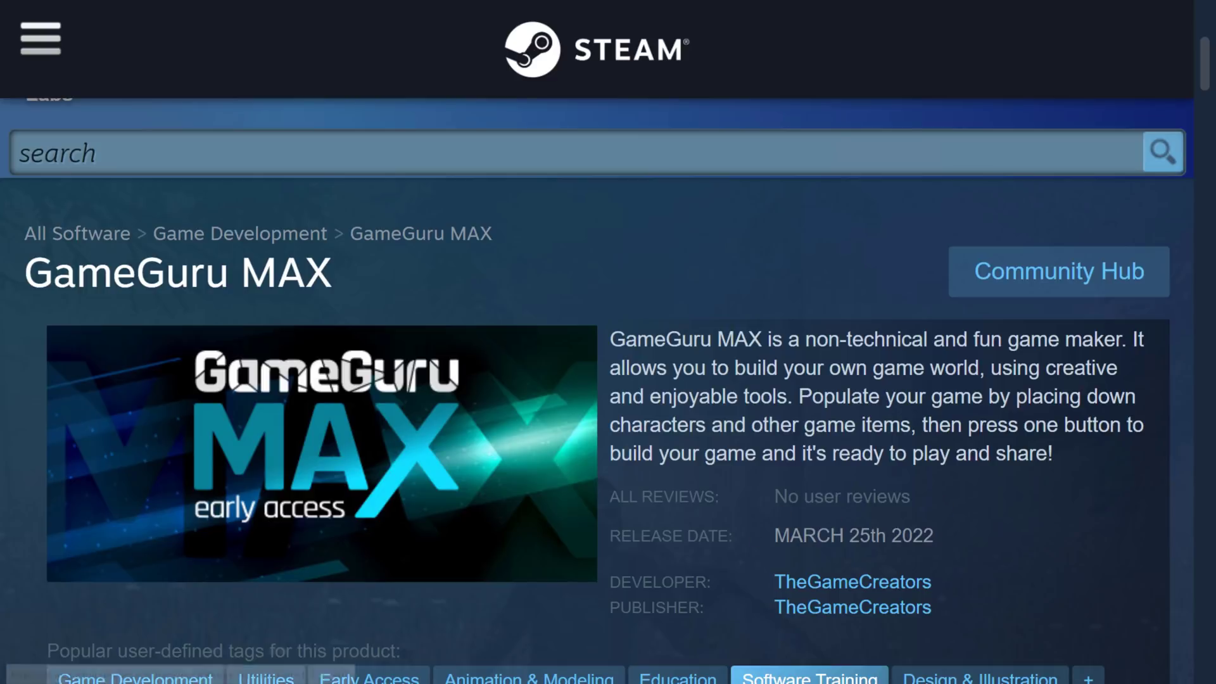
Step: Expand the developers' full Early Access answers and read them
scroll(857, 466, "down", 6)
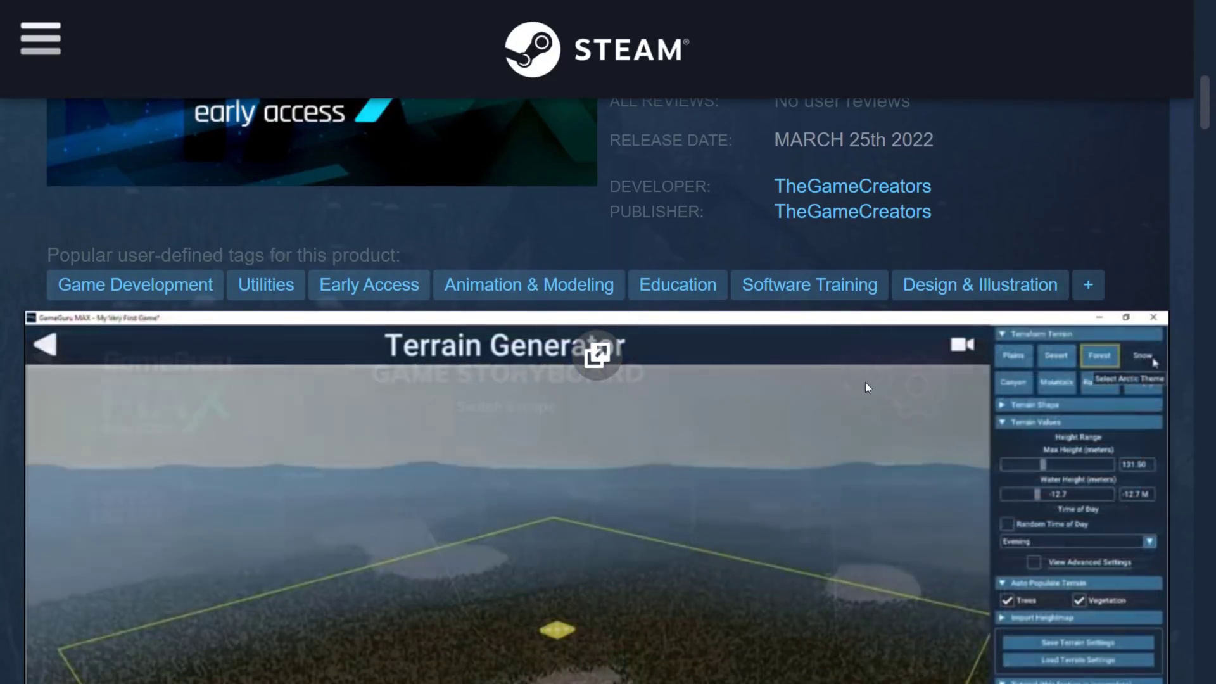
scroll(852, 379, "down", 10)
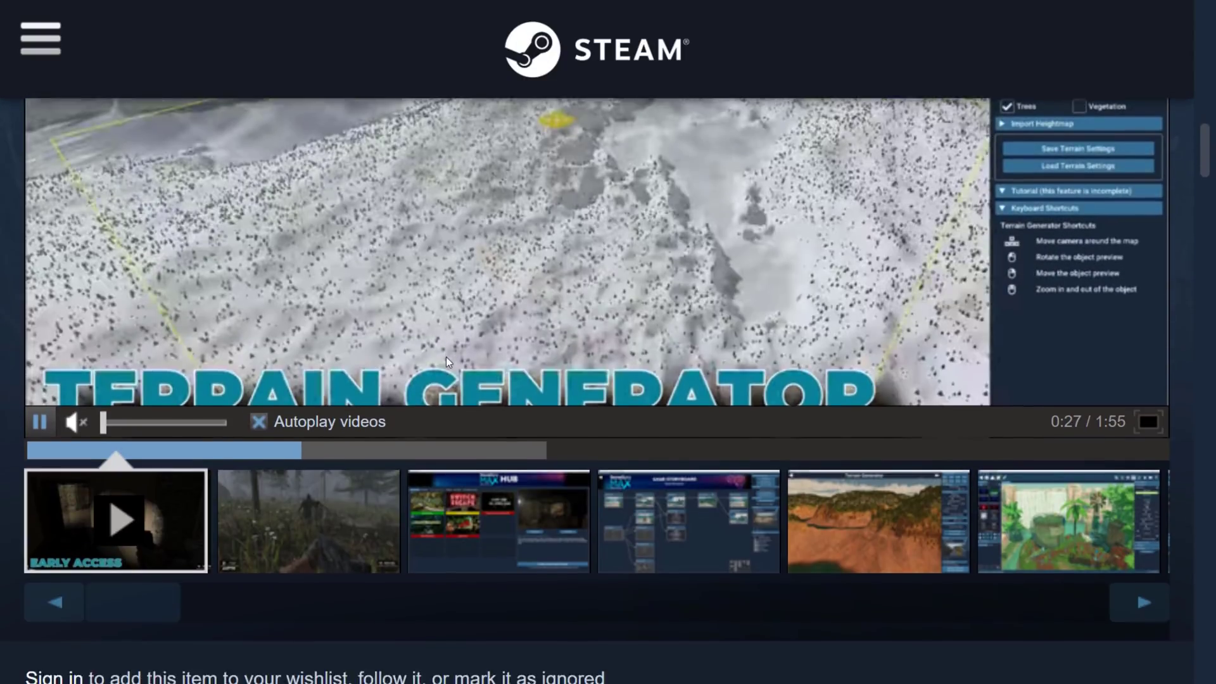
scroll(602, 352, "down", 7)
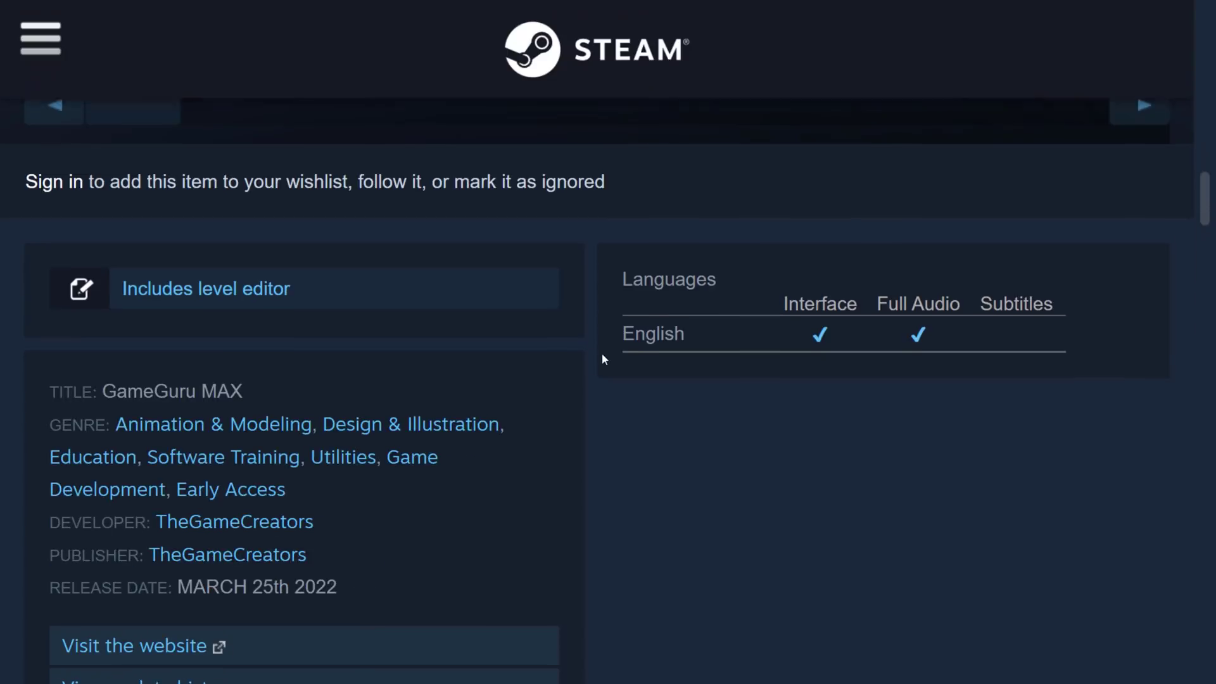
scroll(602, 357, "down", 12)
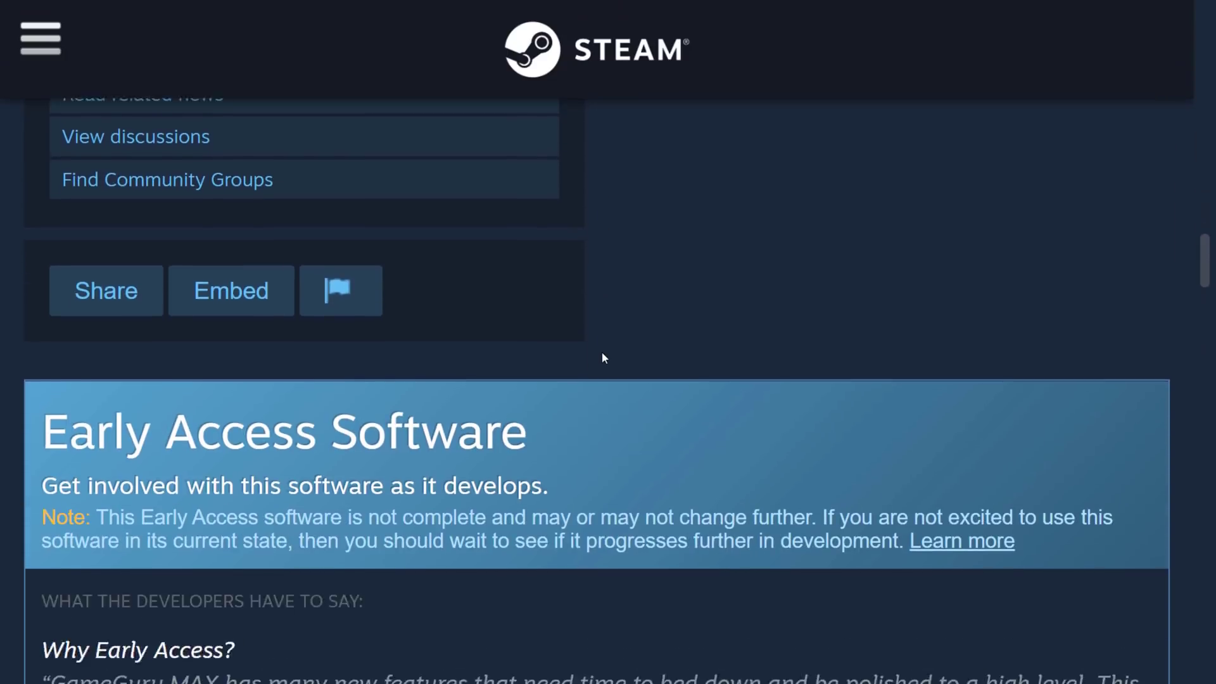
scroll(602, 352, "down", 2)
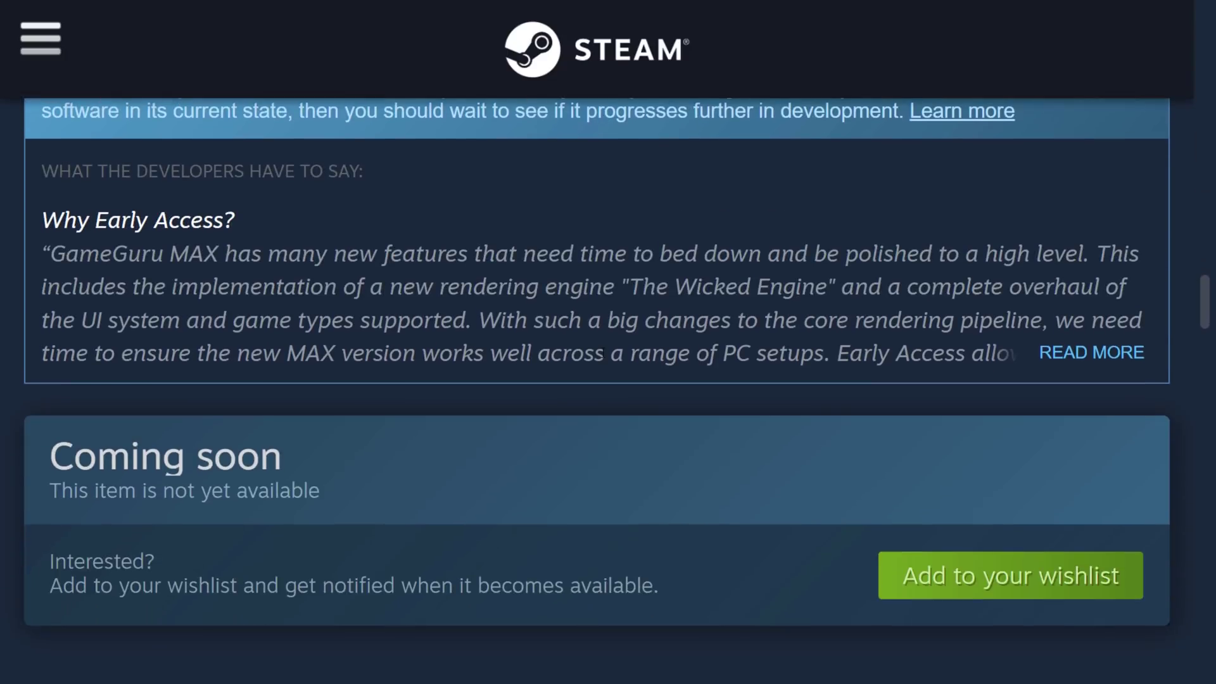
left_click(1091, 353)
scroll(1091, 354, "down", 3)
scroll(765, 359, "down", 6)
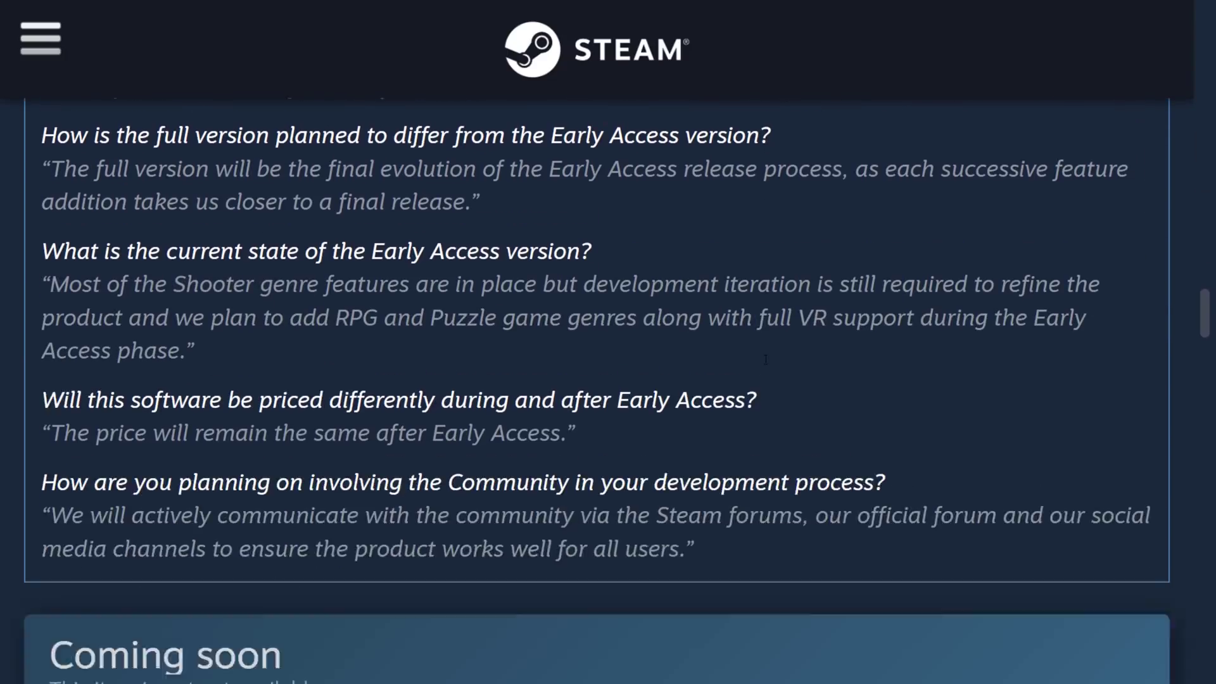